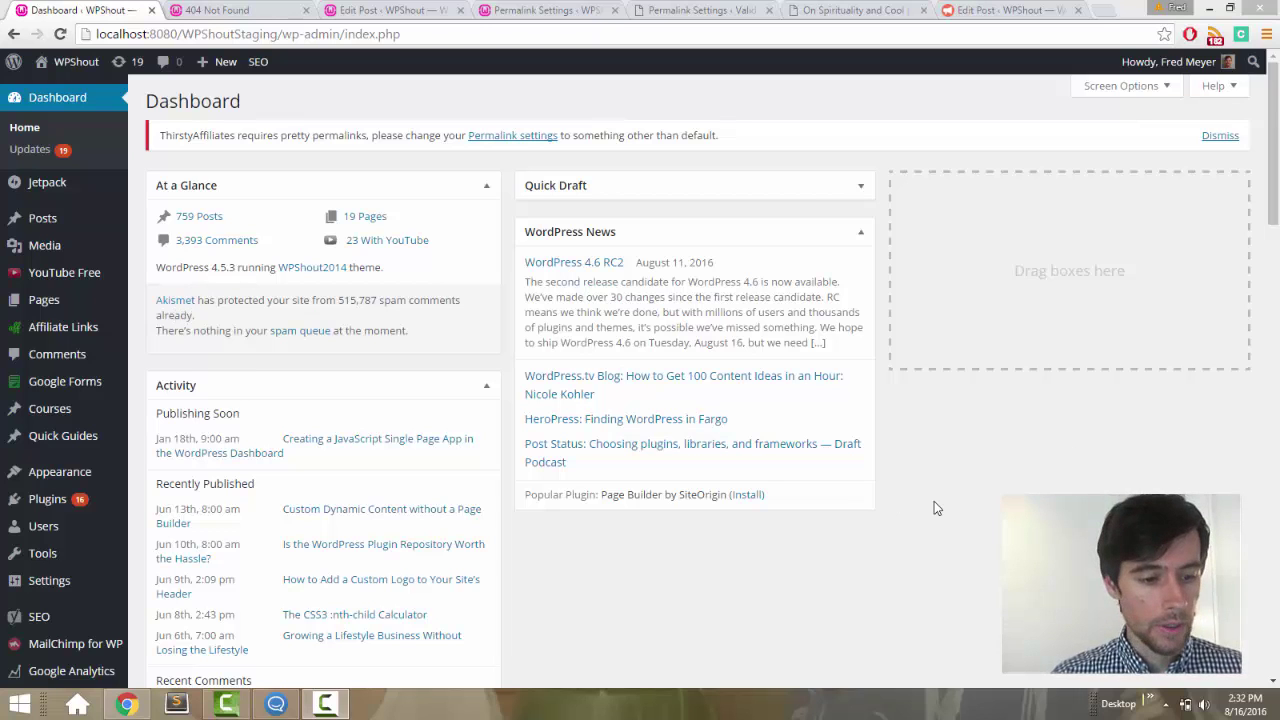
- Open the WPShout staging site's Permalink Settings page
mouse_move(60, 582)
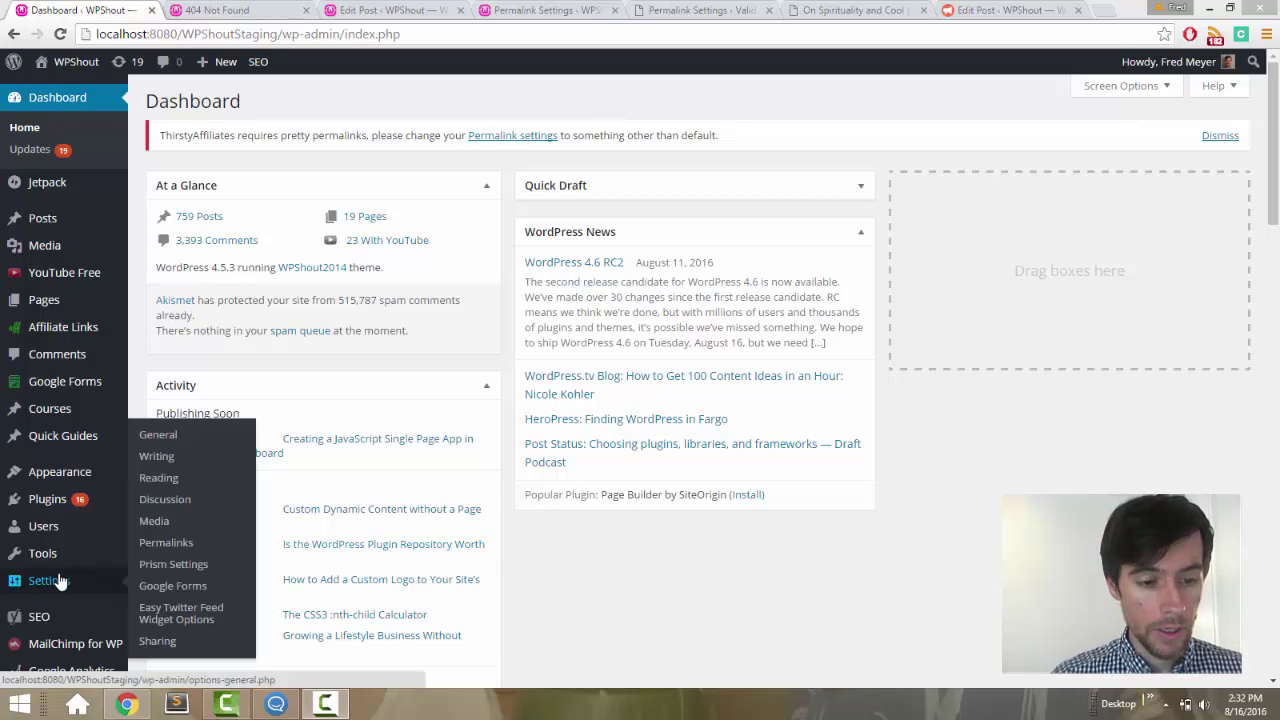
click(168, 542)
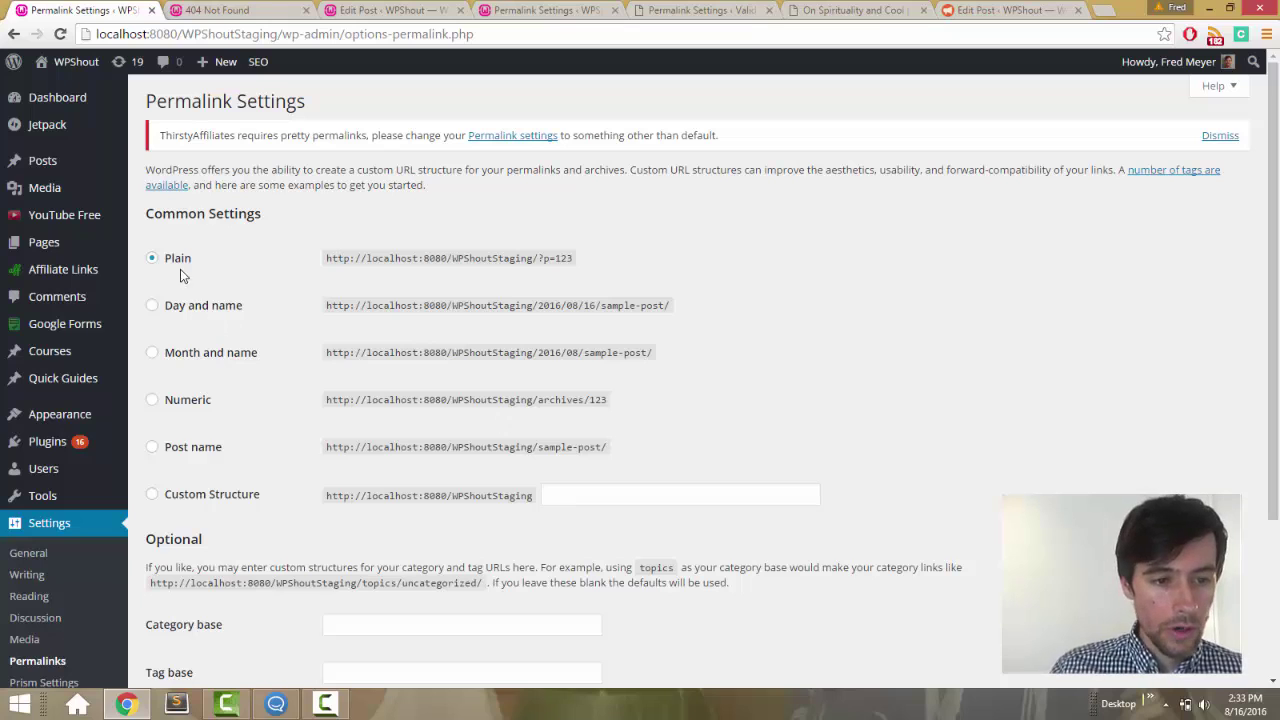
- Load the WPShoutStaging home page in place of the 404 page and open the MySQL Basics post
click(227, 12)
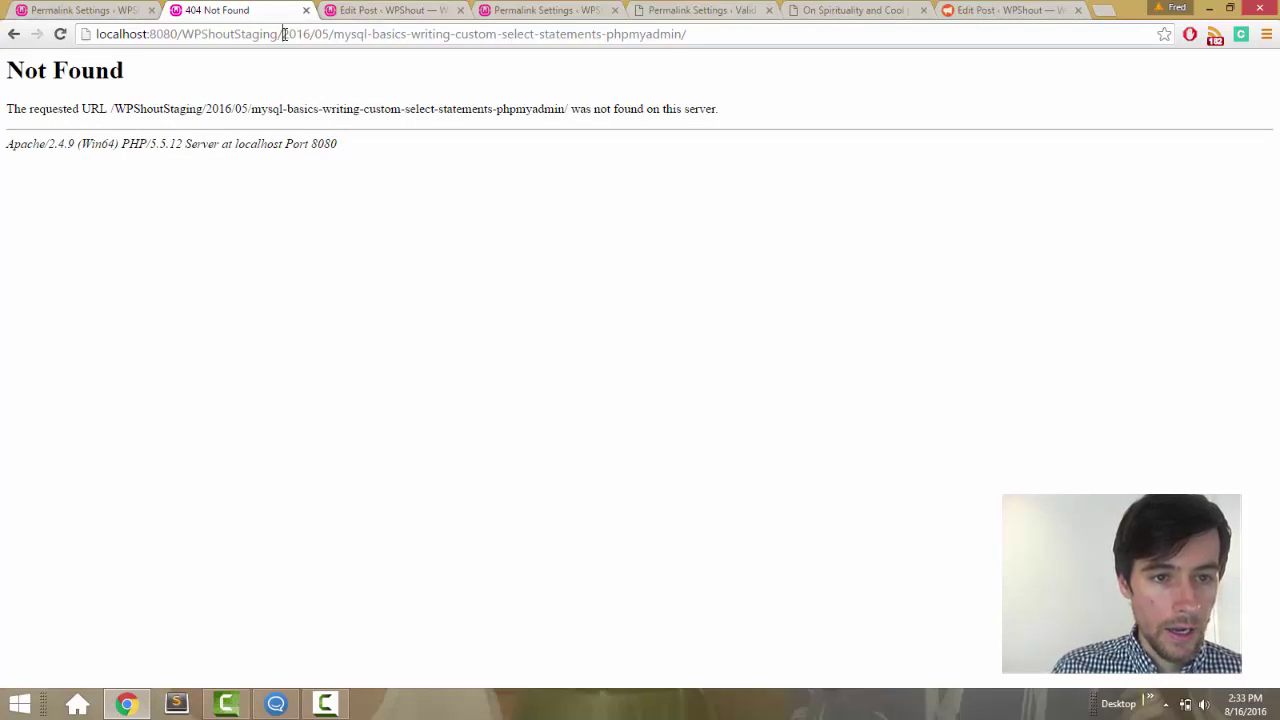
drag(284, 34, 891, 71)
key(BackSpace)
key(Return)
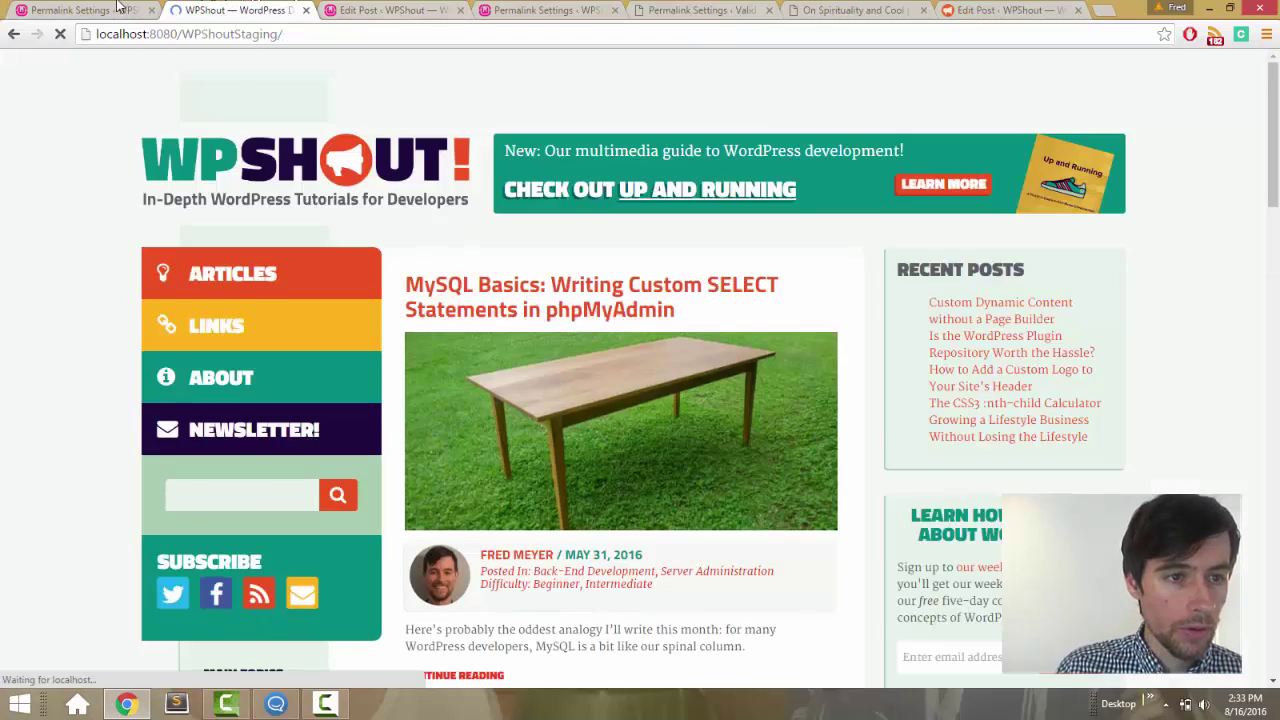
click(116, 9)
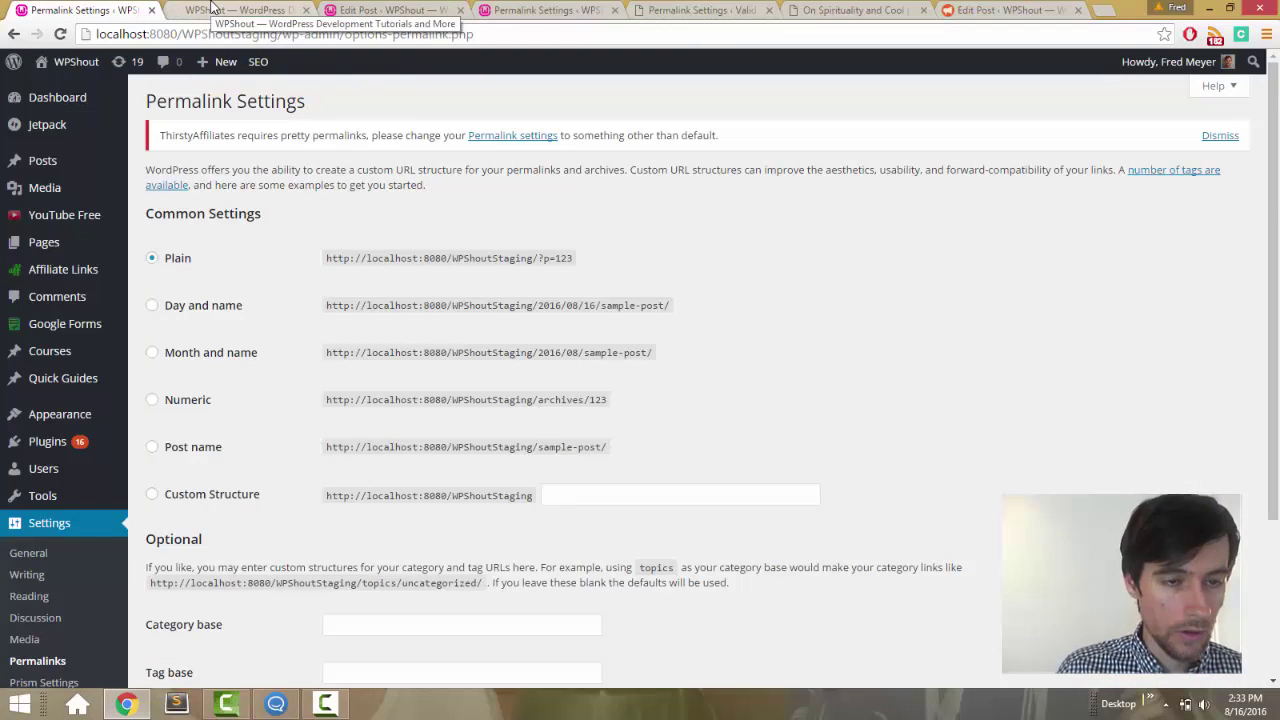
click(229, 9)
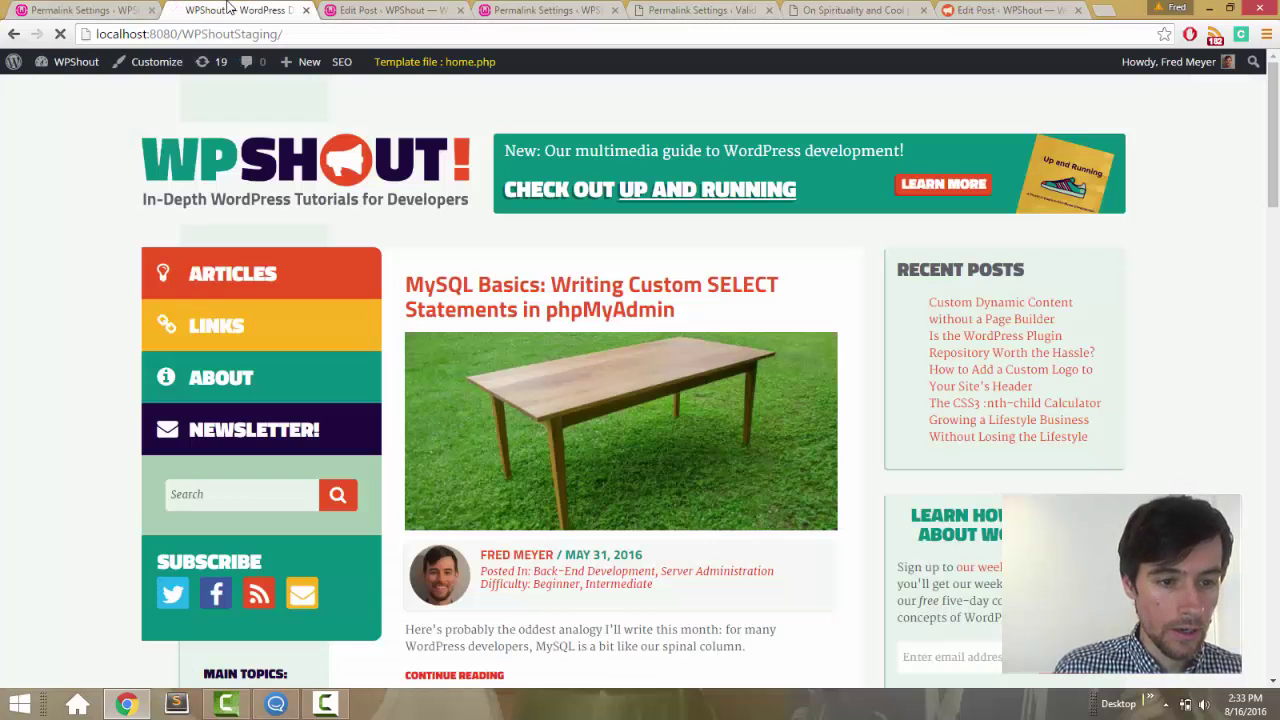
click(432, 300)
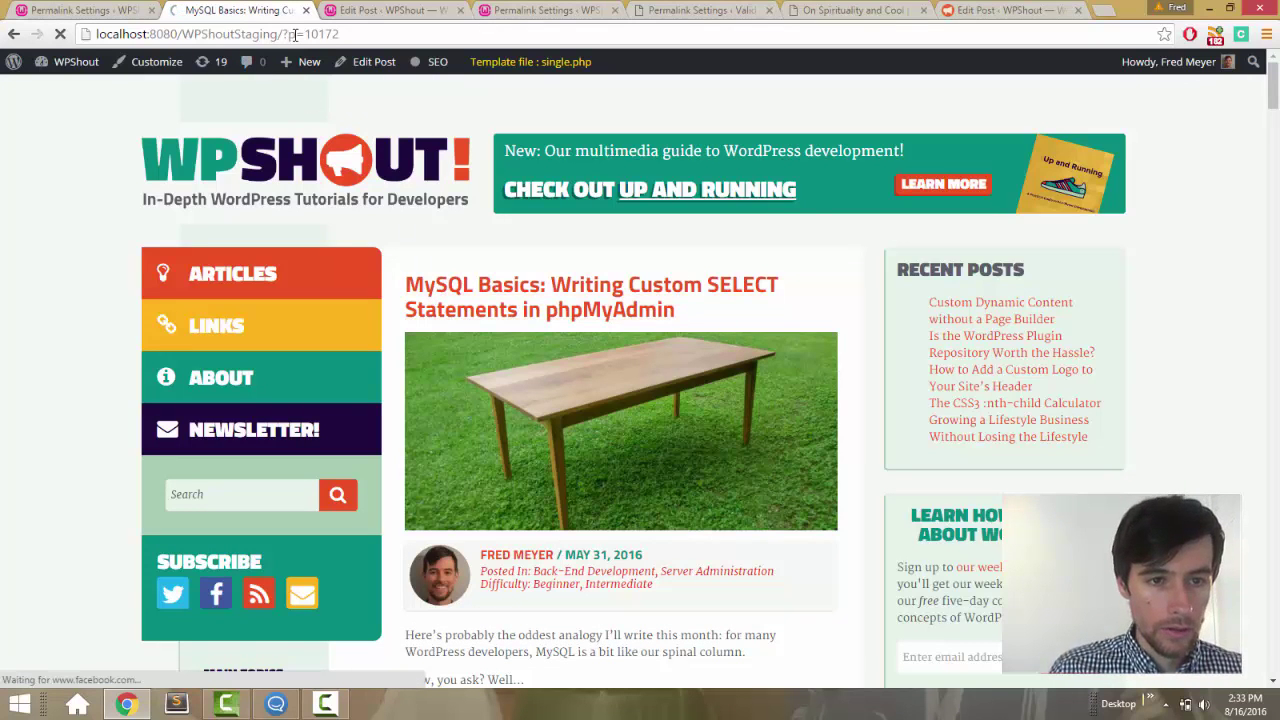
- Set the WPShout staging site's permalink structure to Day and name and save the changes
click(82, 9)
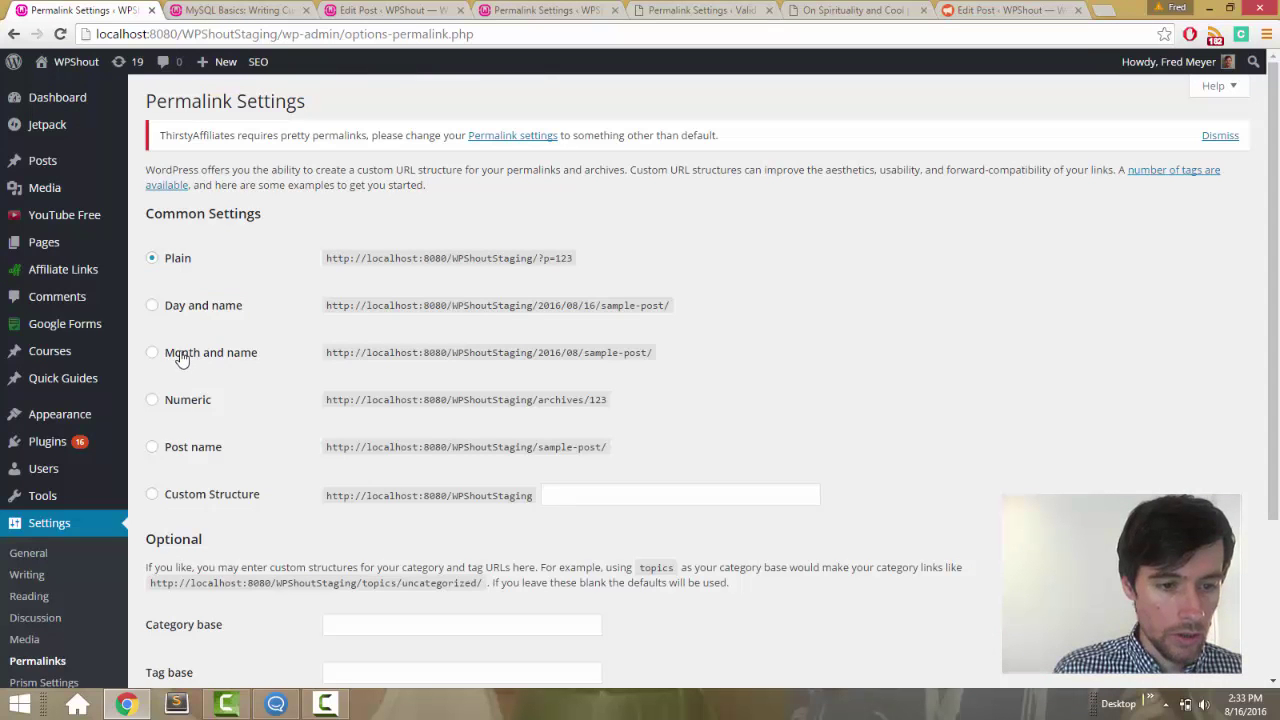
click(186, 312)
scroll(188, 317, down, 2)
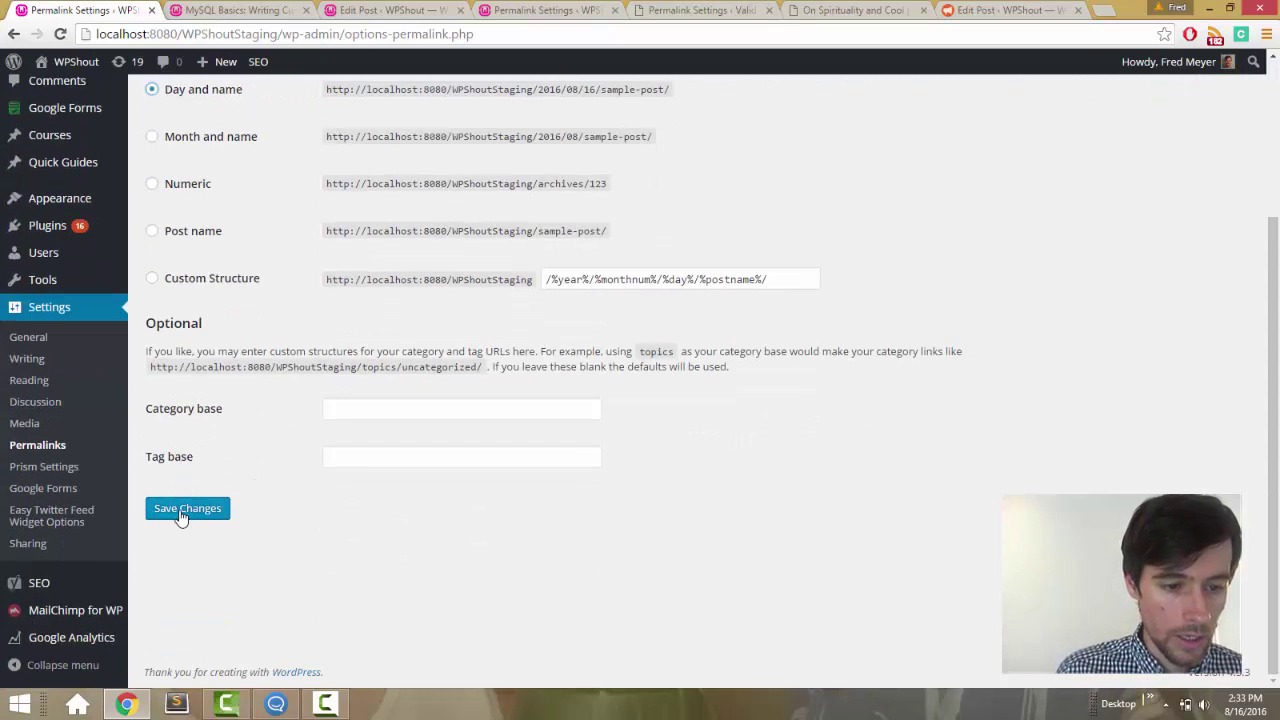
click(187, 508)
- Copy the MySQL Basics post's plain ?p=10172 address and load it twice to check how the URL resolves
click(206, 10)
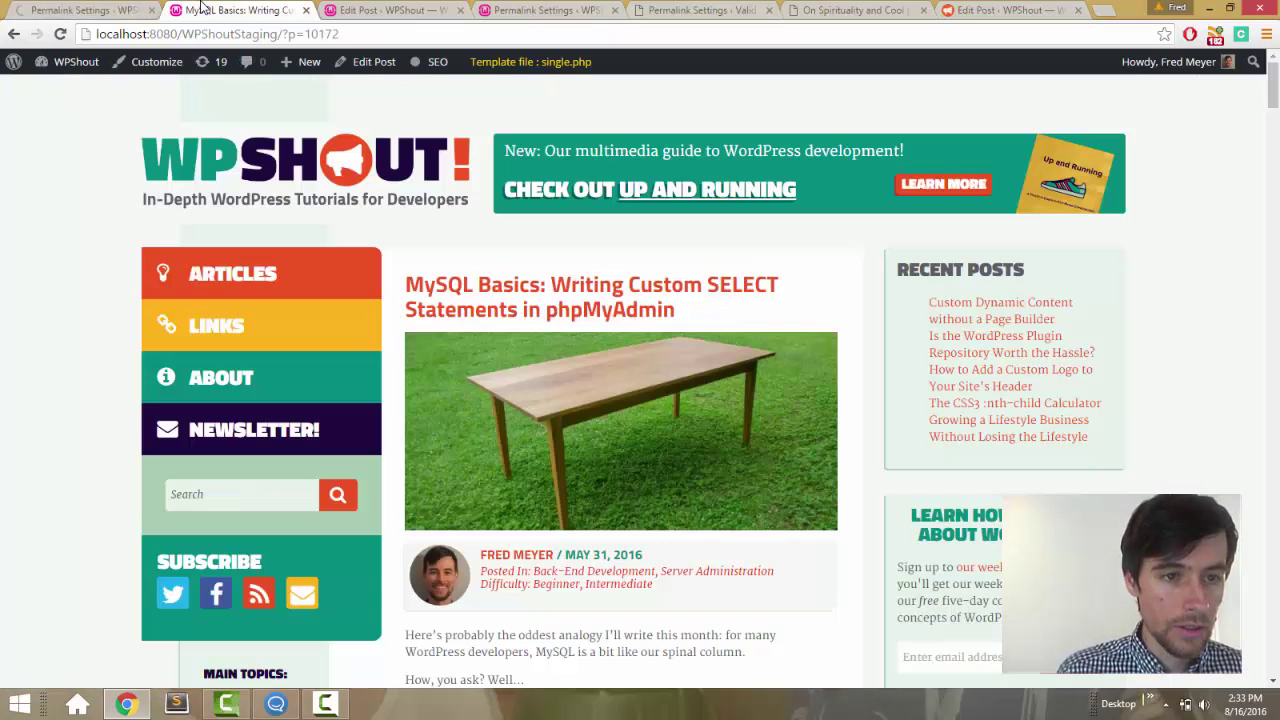
click(256, 34)
key(ctrl+c)
click(256, 34)
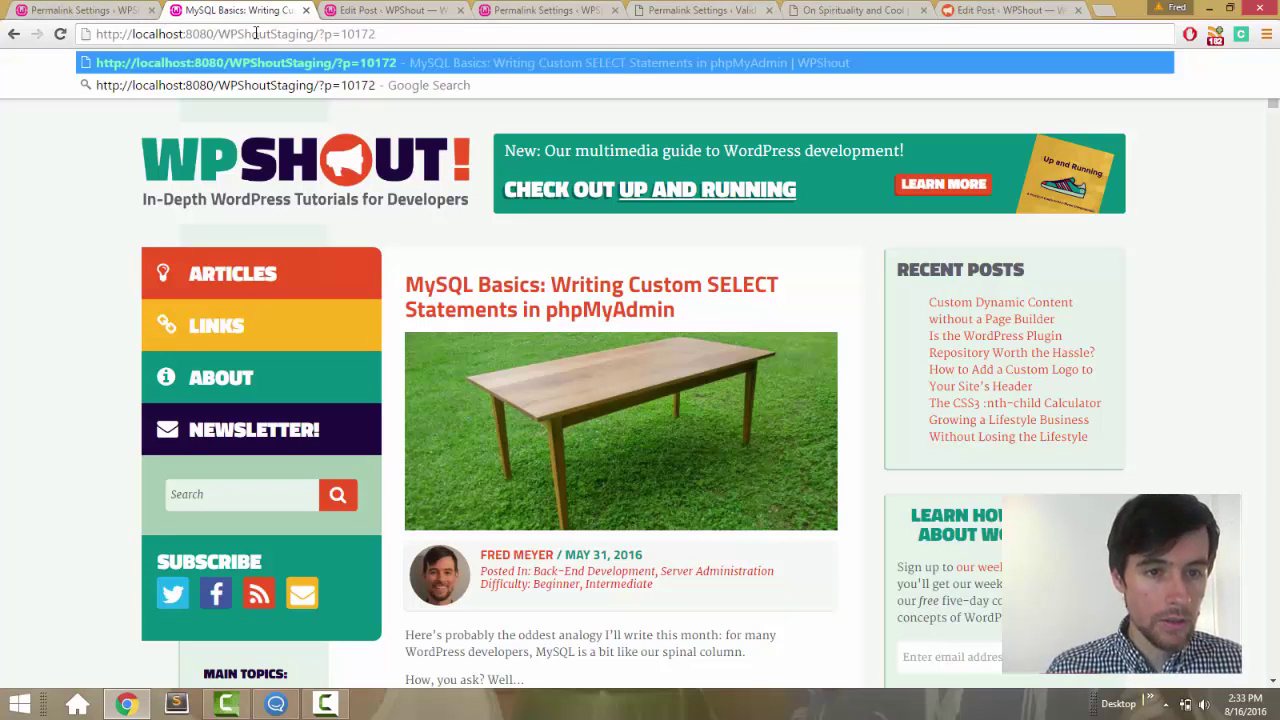
key(Return)
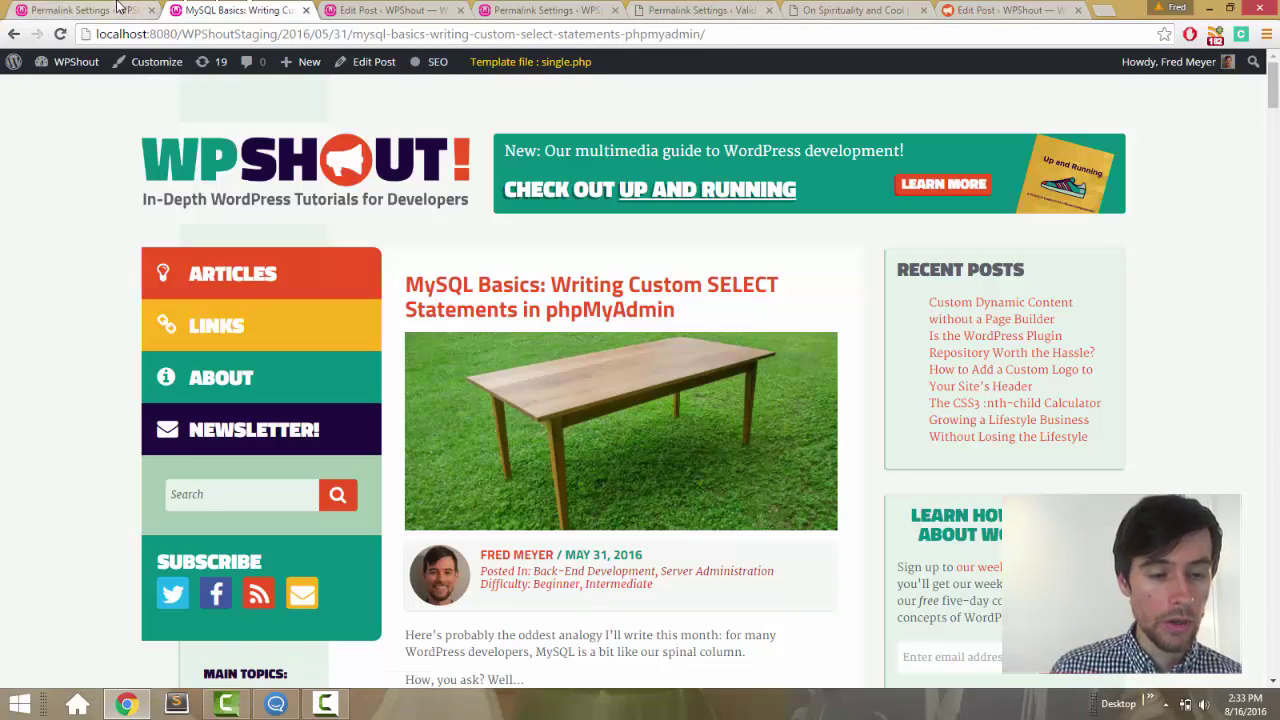
click(240, 34)
key(ctrl+v)
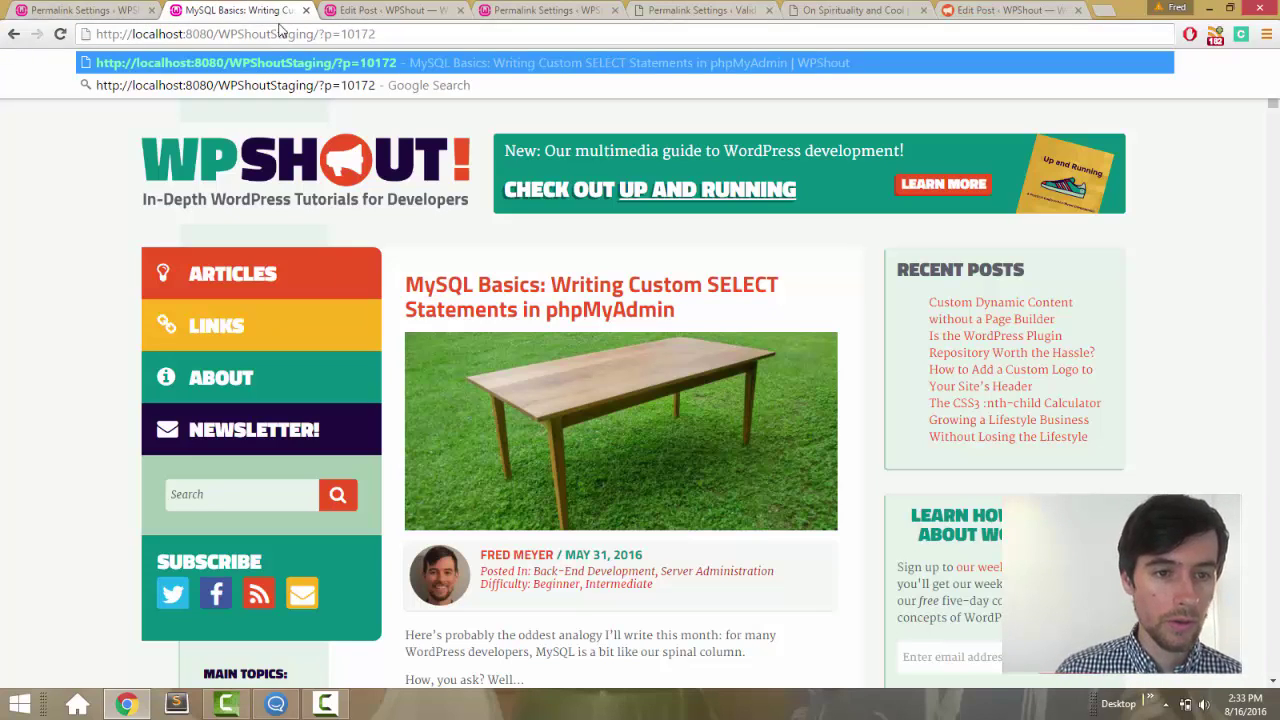
key(Return)
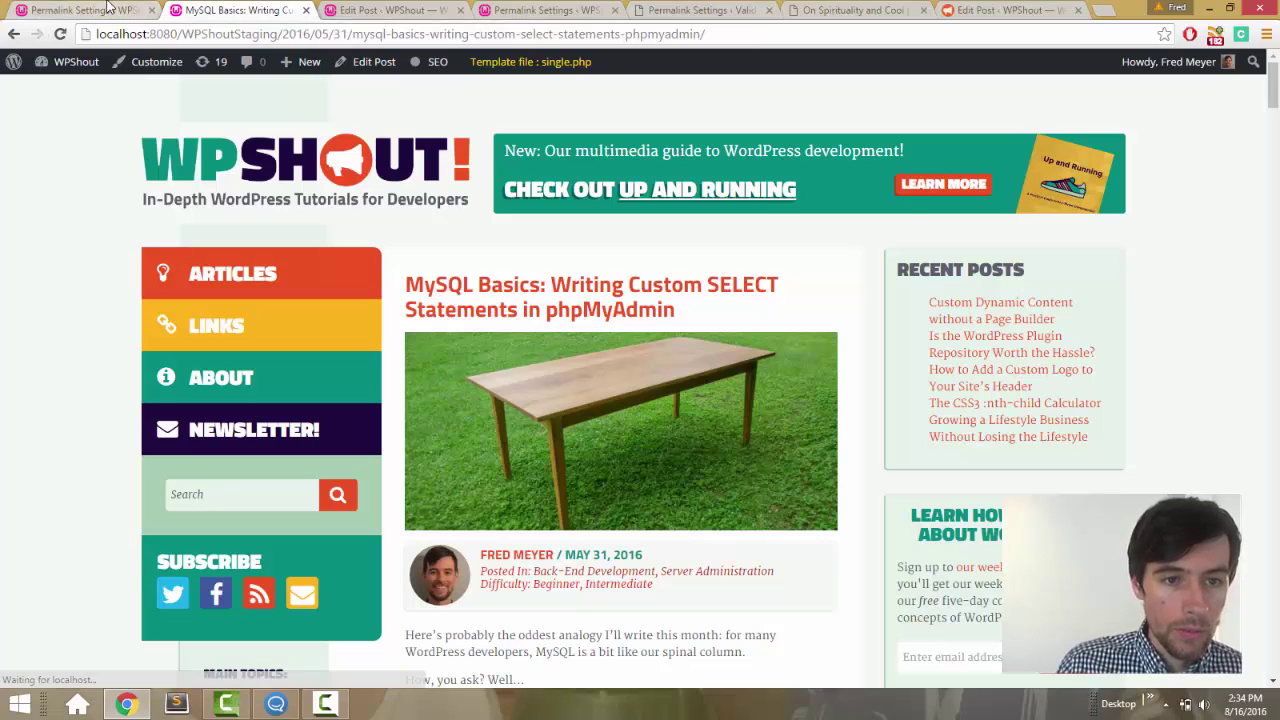
- Change the WPShout staging permalink structure to Month and name and save it
click(108, 9)
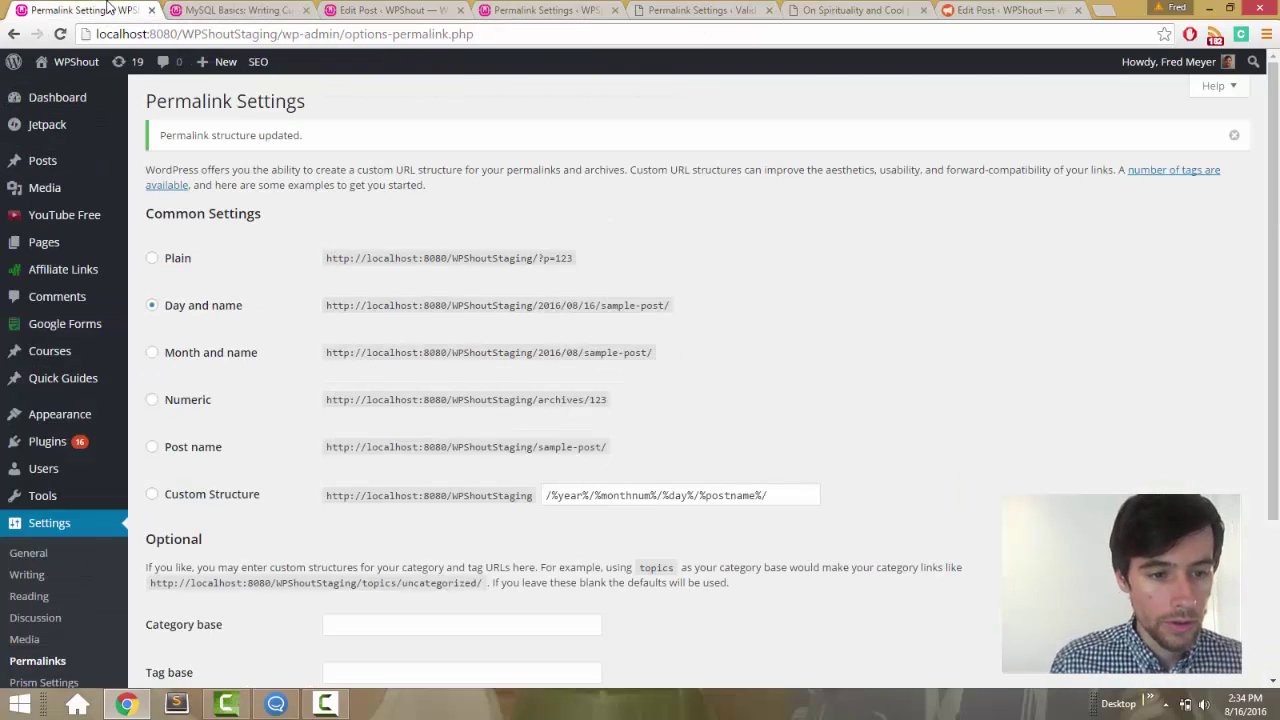
click(191, 352)
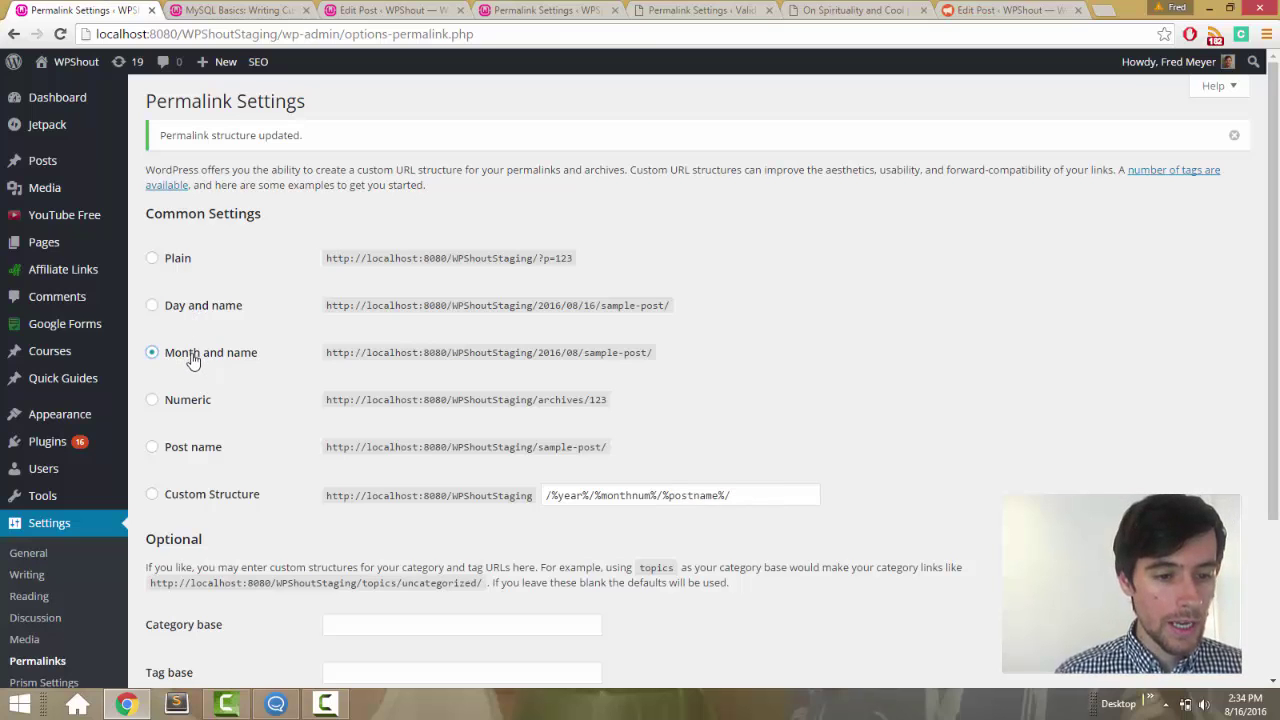
scroll(191, 357, down, 3)
click(183, 508)
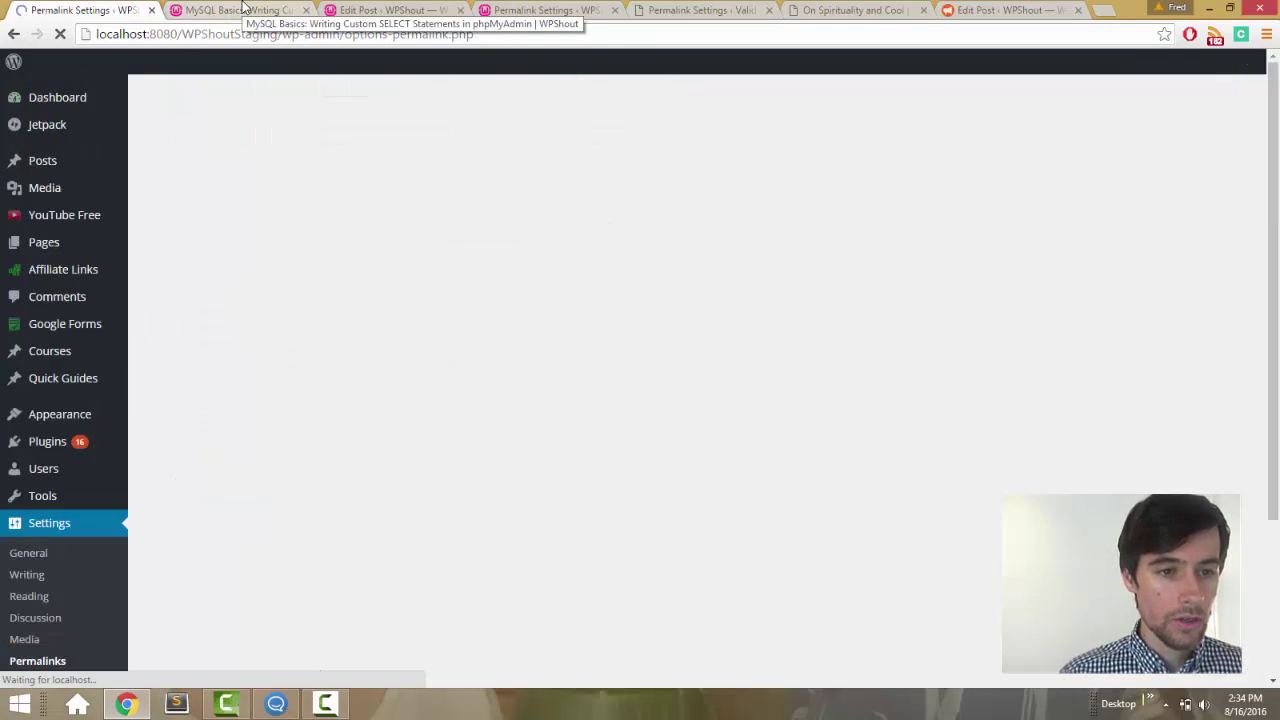
- Reload the MySQL Basics post to check its URL under the Month and name structure
click(245, 10)
click(268, 34)
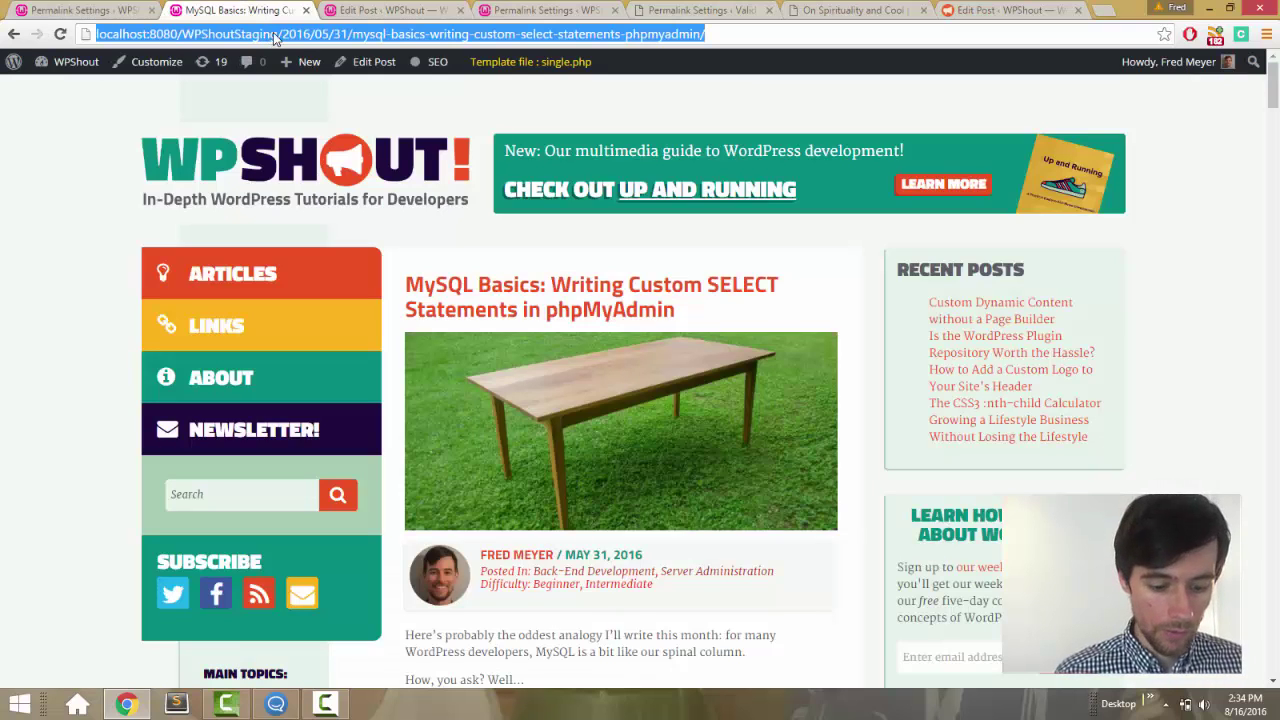
key(Return)
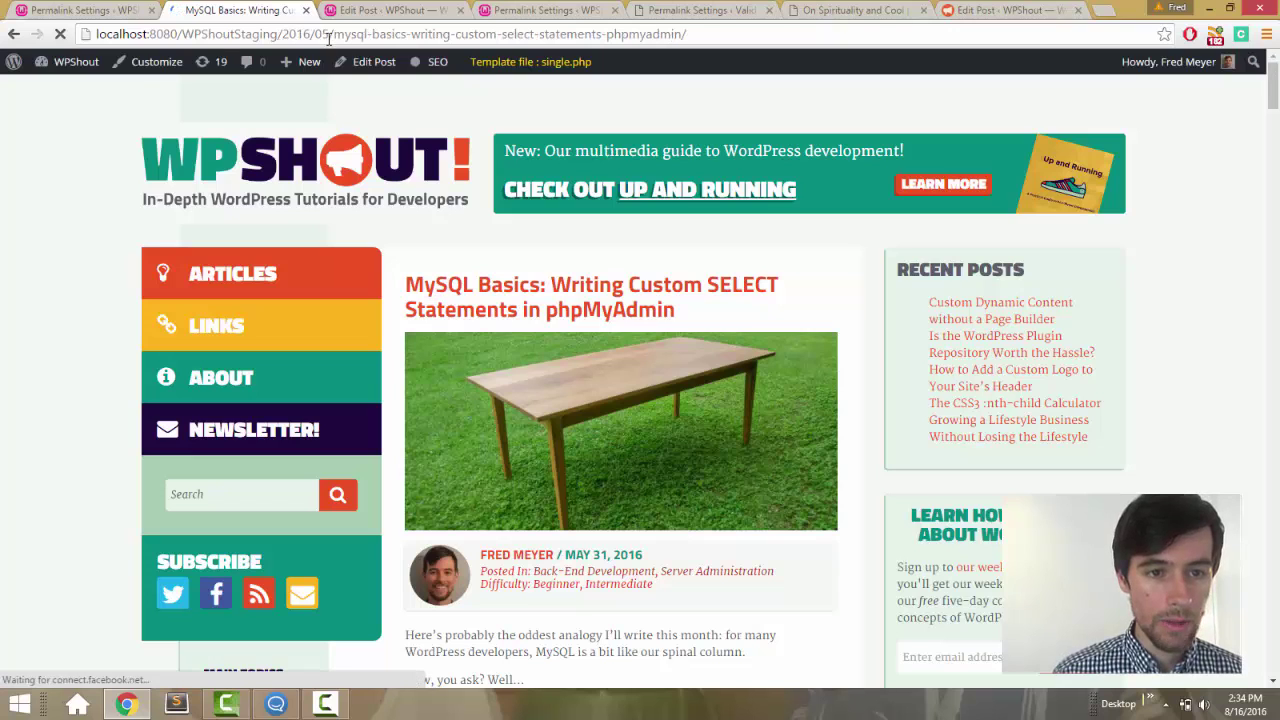
click(298, 34)
- Switch the permalink structure back to Day and name, save it, and reload the MySQL Basics post
click(118, 8)
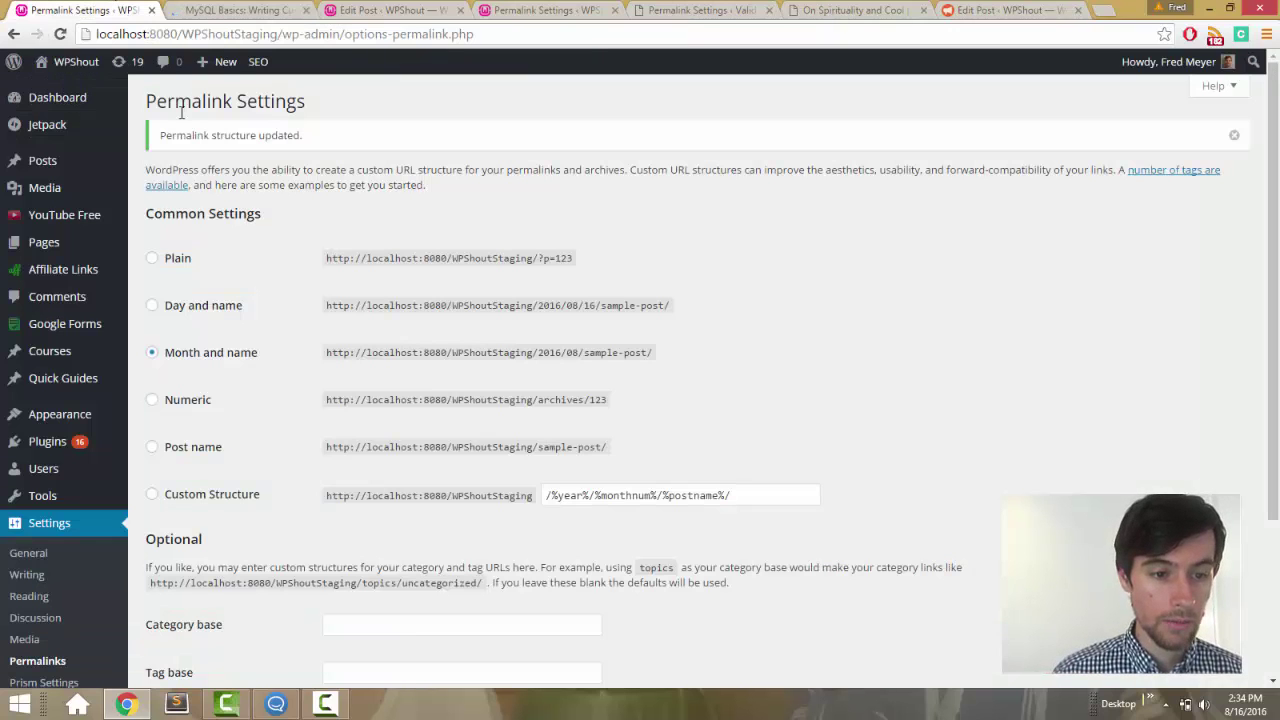
click(191, 305)
scroll(190, 450, down, 2)
click(191, 507)
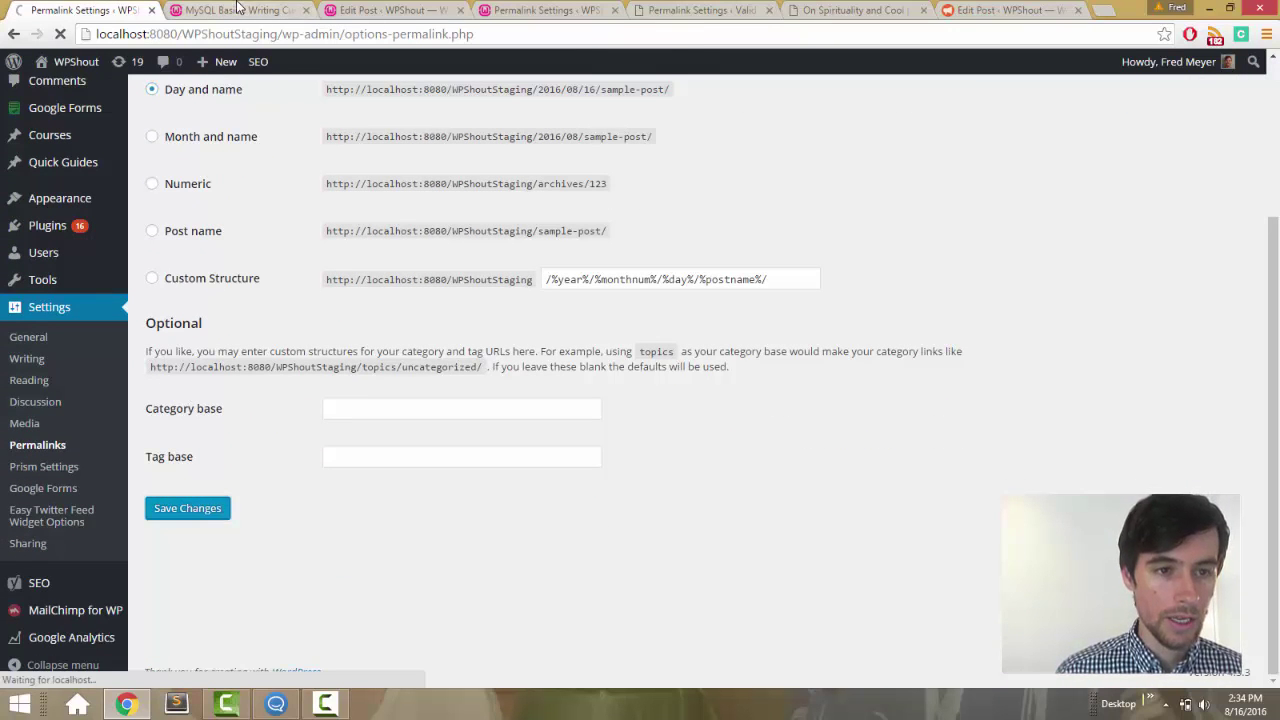
click(240, 10)
key(Return)
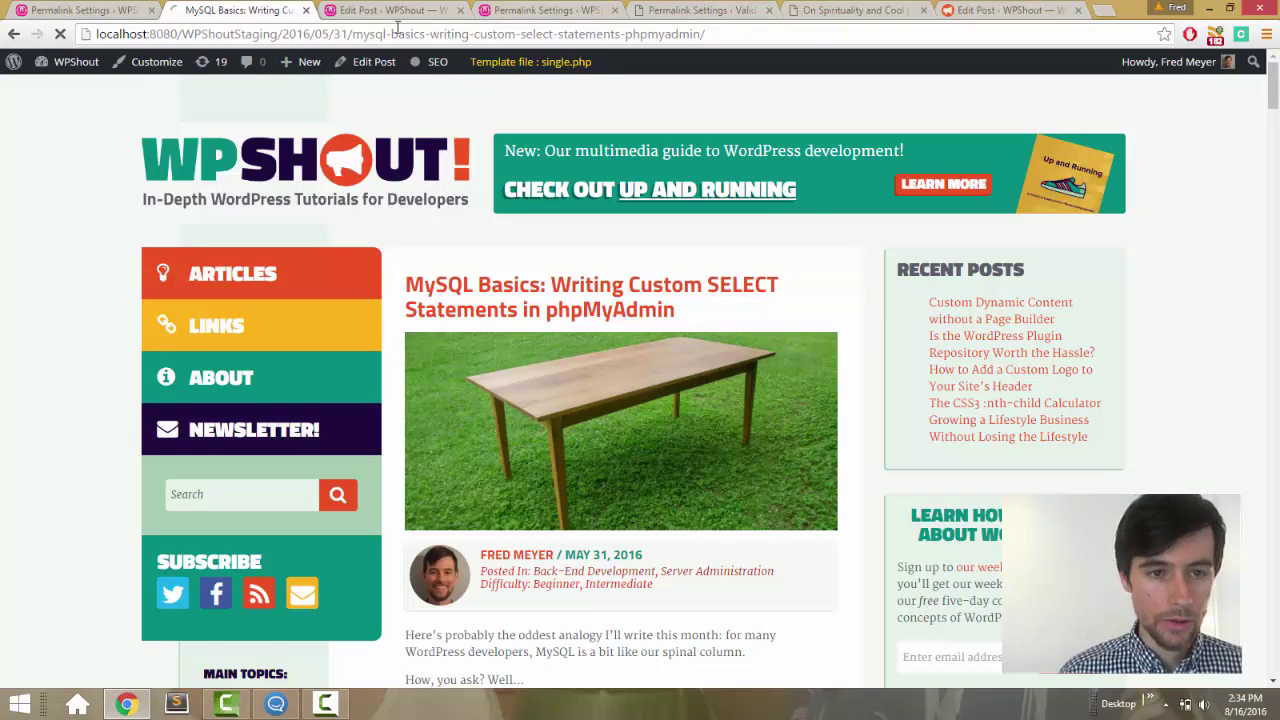
- Set the WPShout staging permalink structure to Plain and save the changes
key(ctrl+shift+Tab)
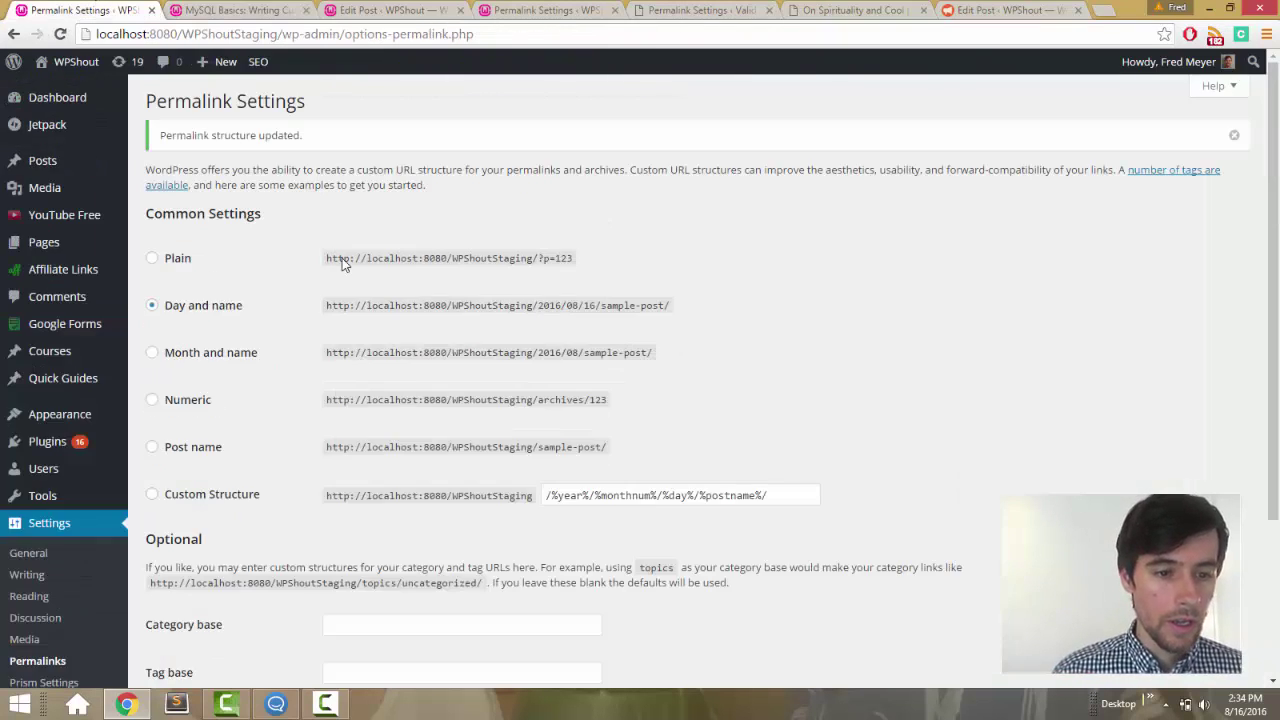
click(173, 257)
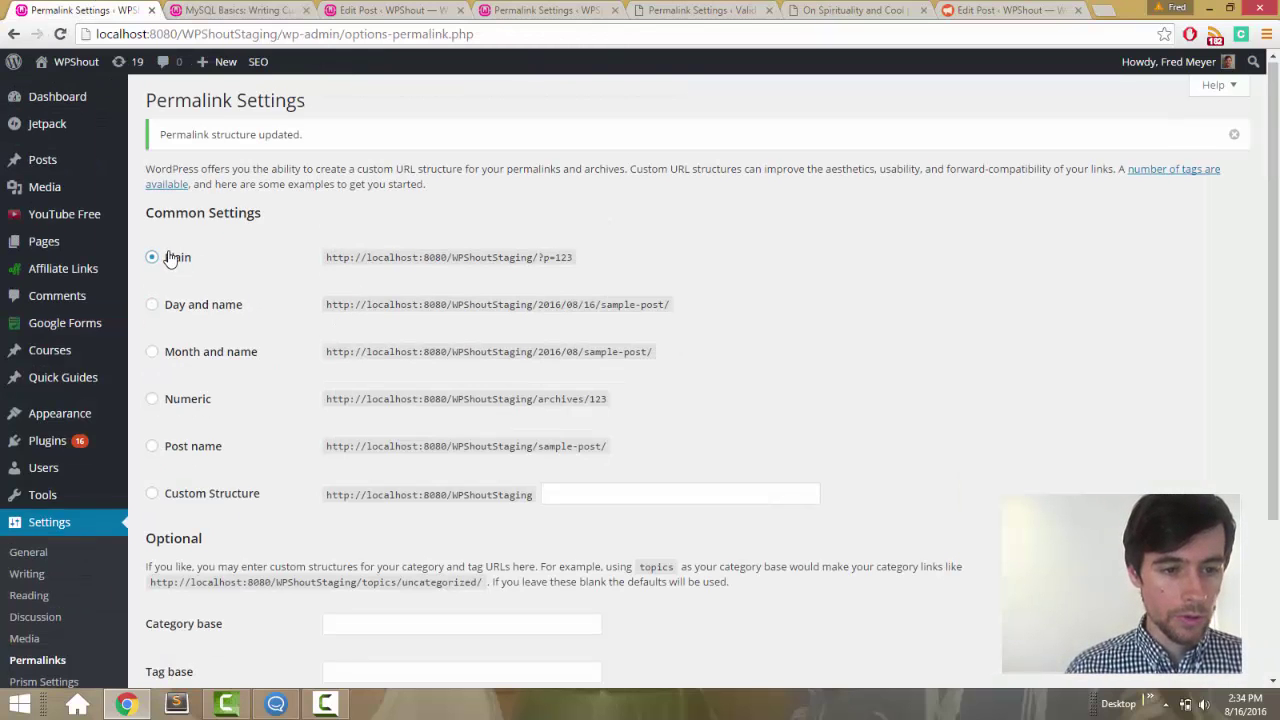
scroll(183, 430, down, 3)
click(182, 508)
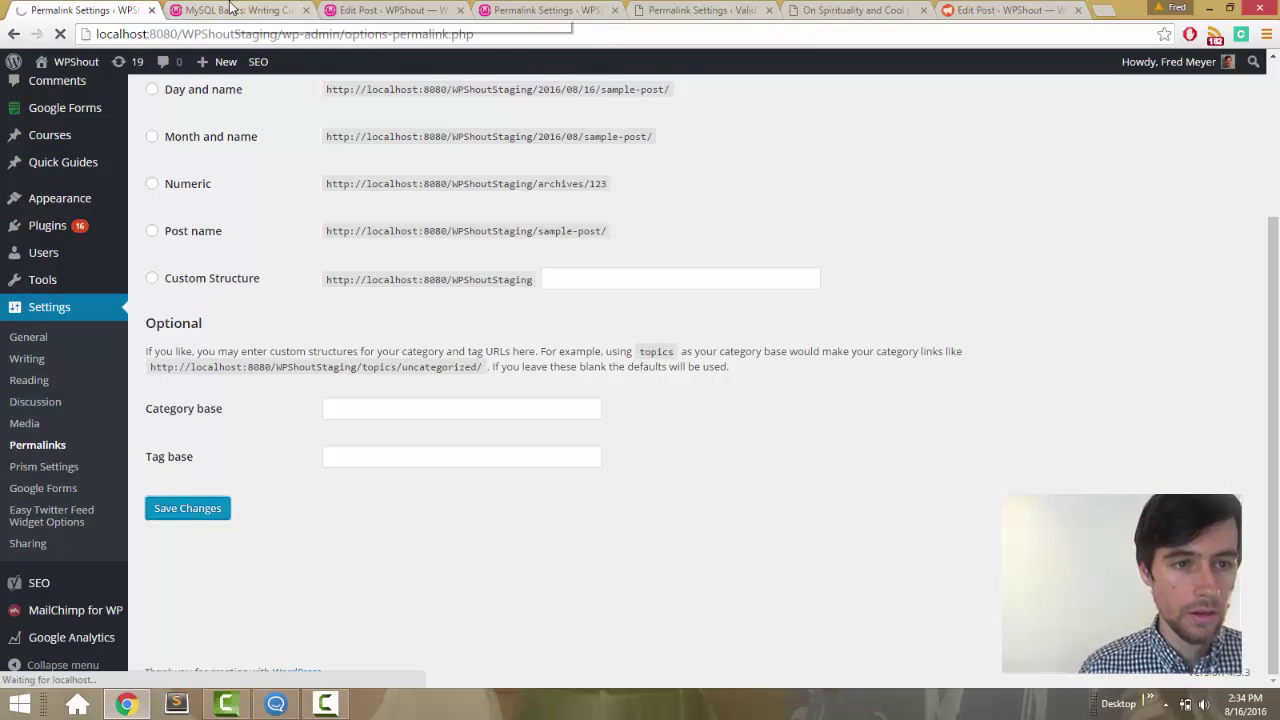
- Copy the MySQL Basics post's 2016/05/31 address and reload it under the Plain structure
click(230, 8)
click(228, 34)
key(ctrl+c)
key(Return)
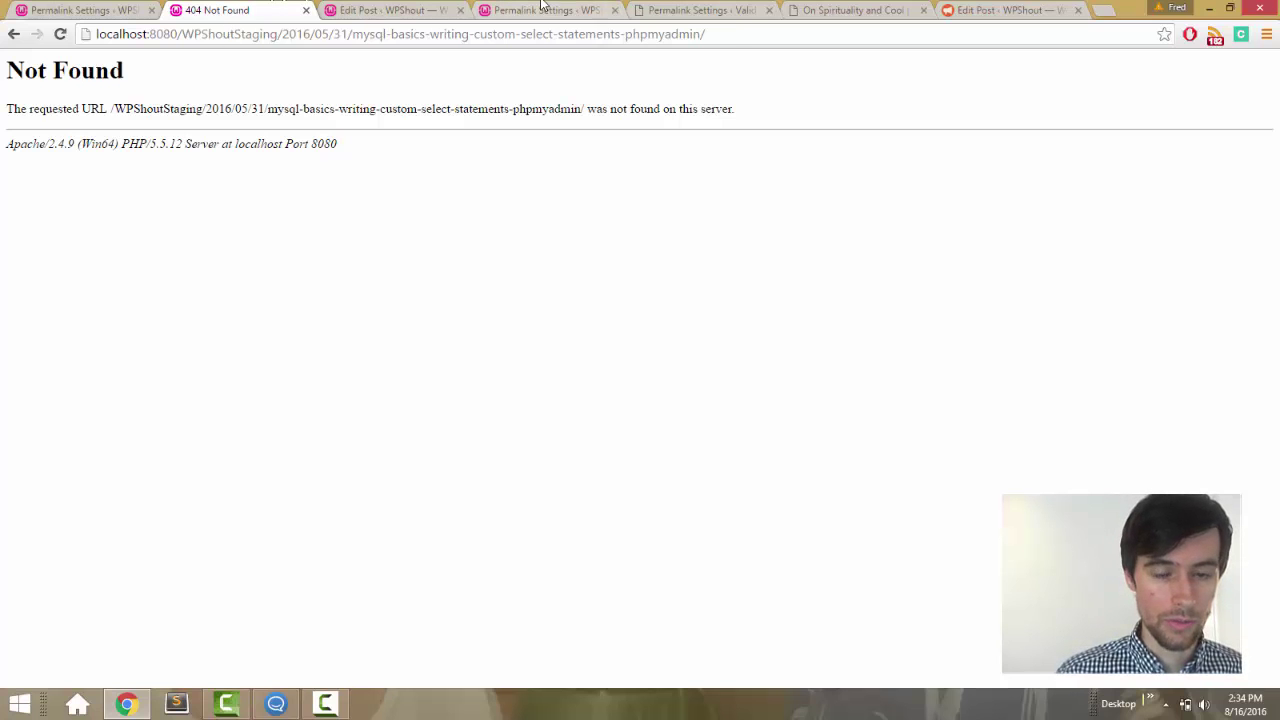
- Compare the Valid Cognition site's permalink settings with the URL of its On Spirituality and Cool post, and reload the post
click(660, 8)
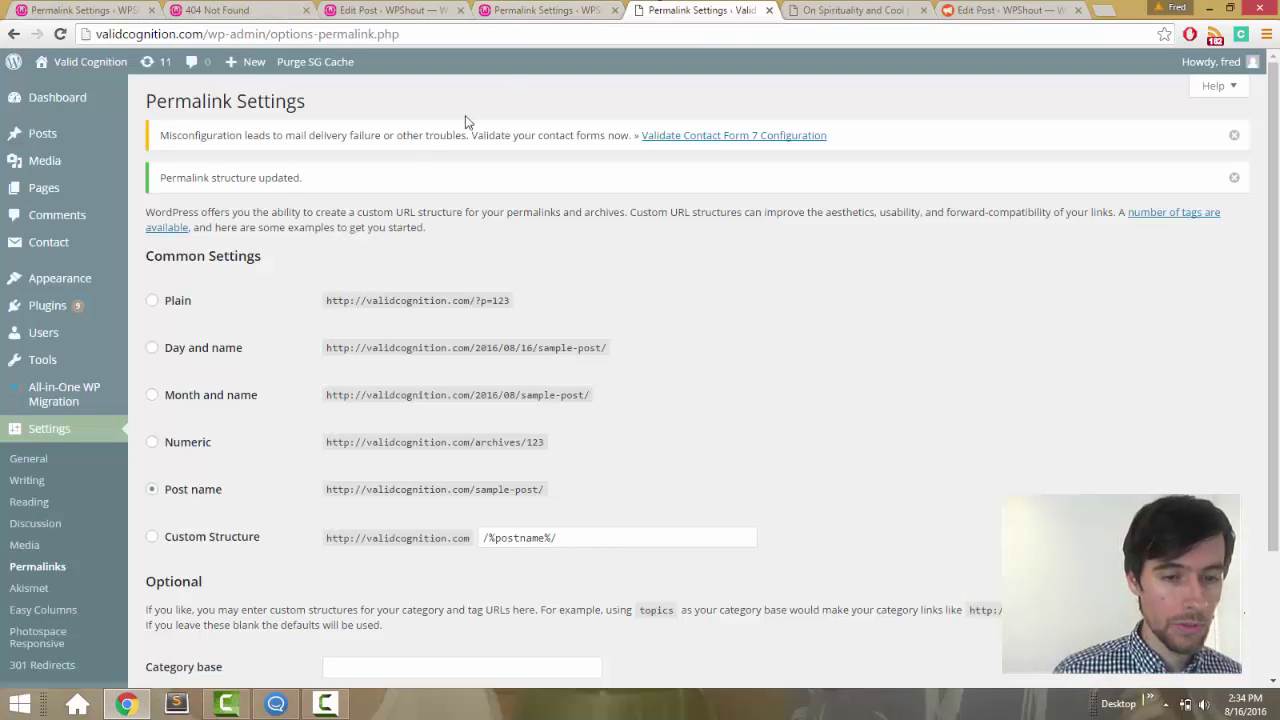
click(815, 9)
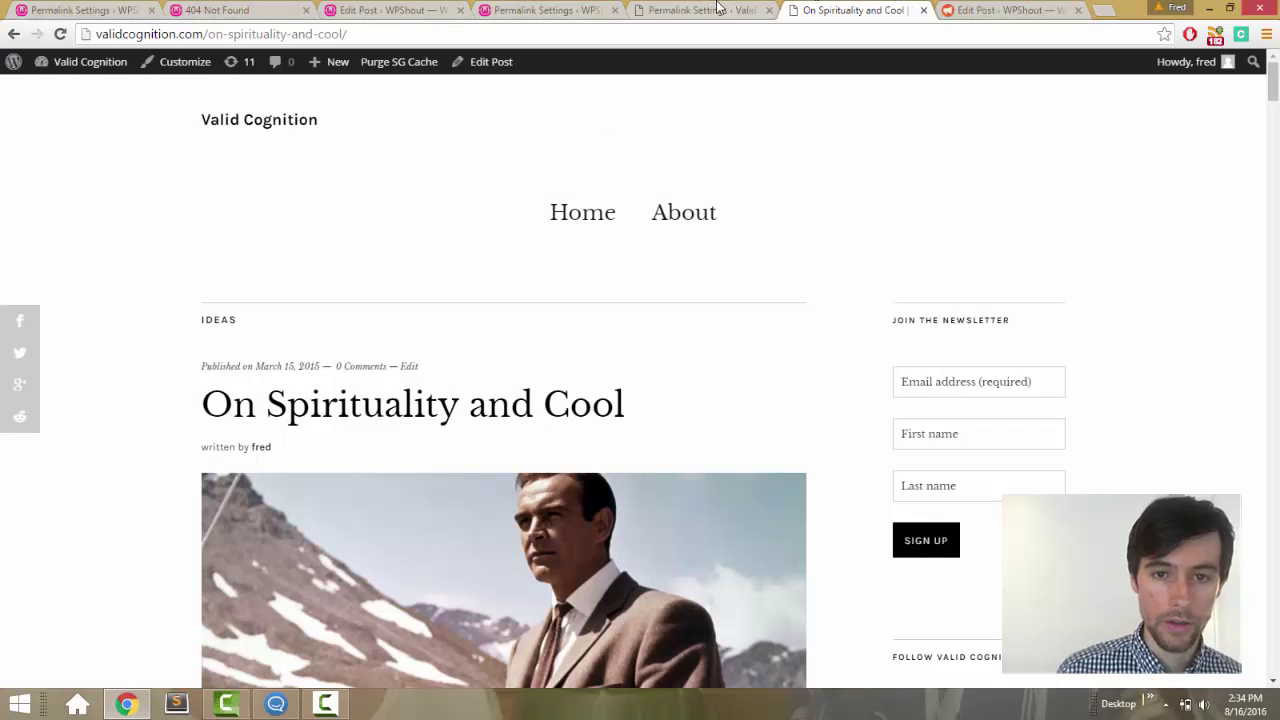
click(717, 8)
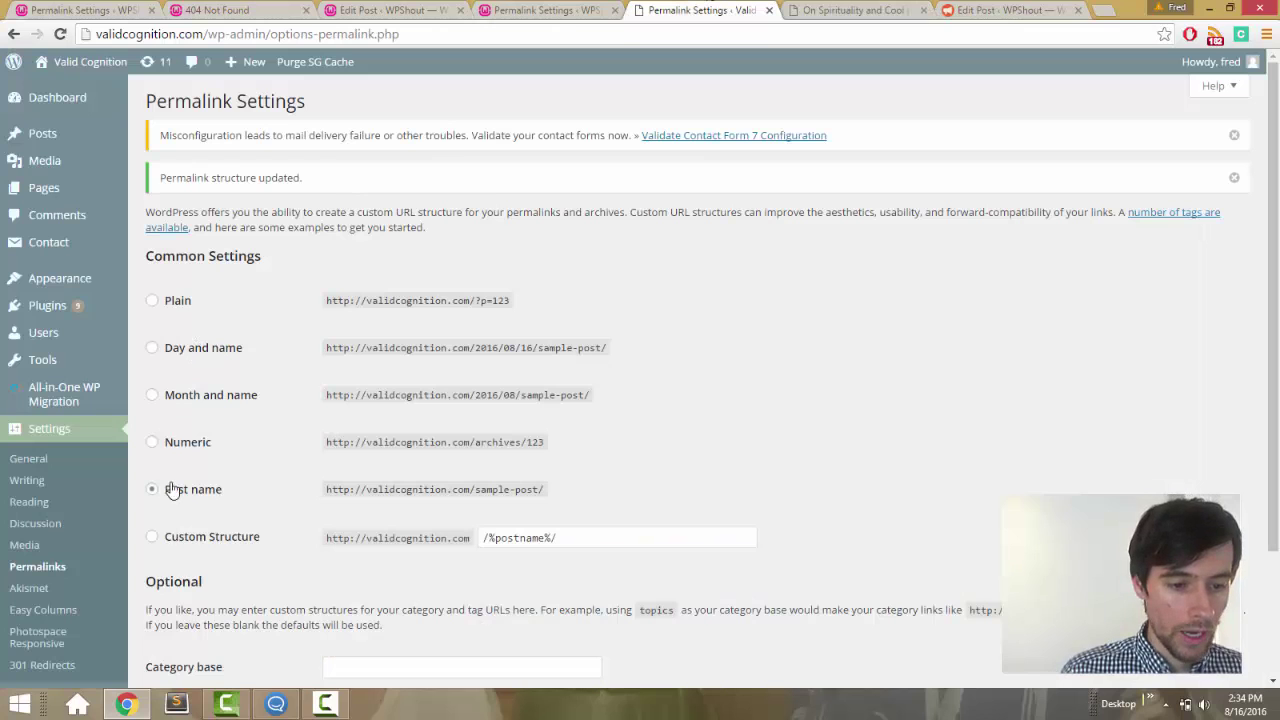
click(897, 10)
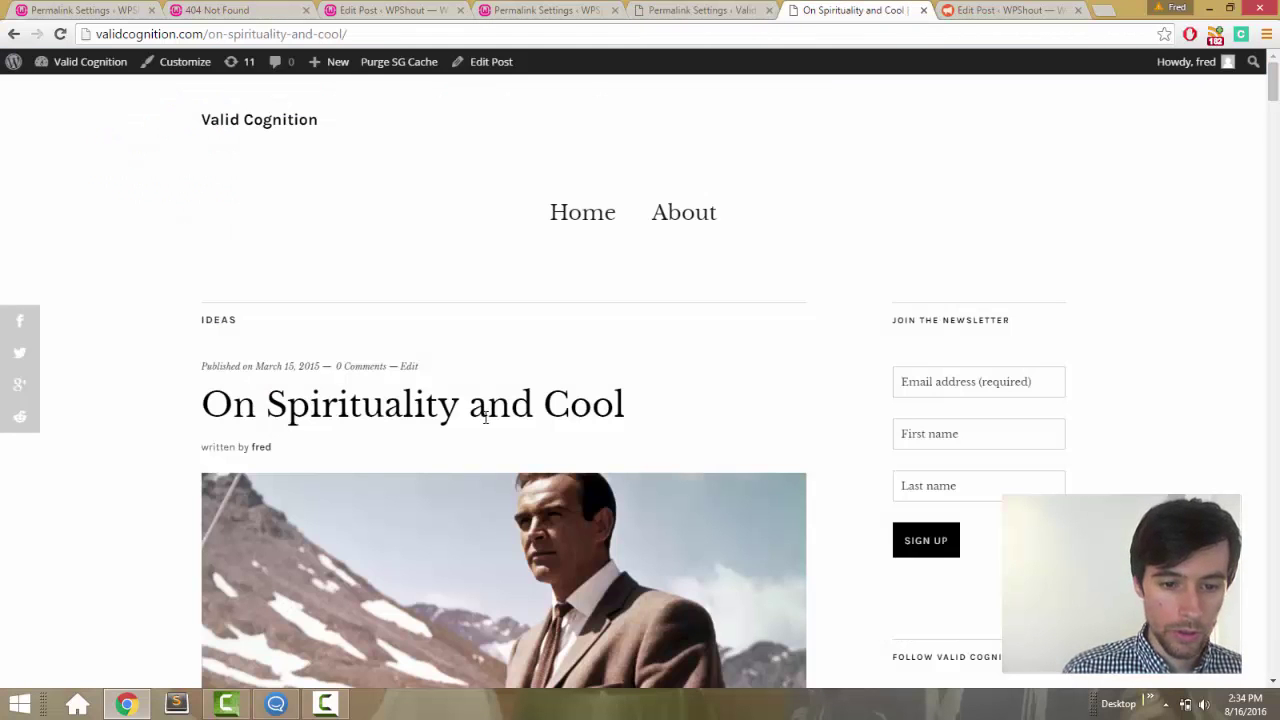
key(F5)
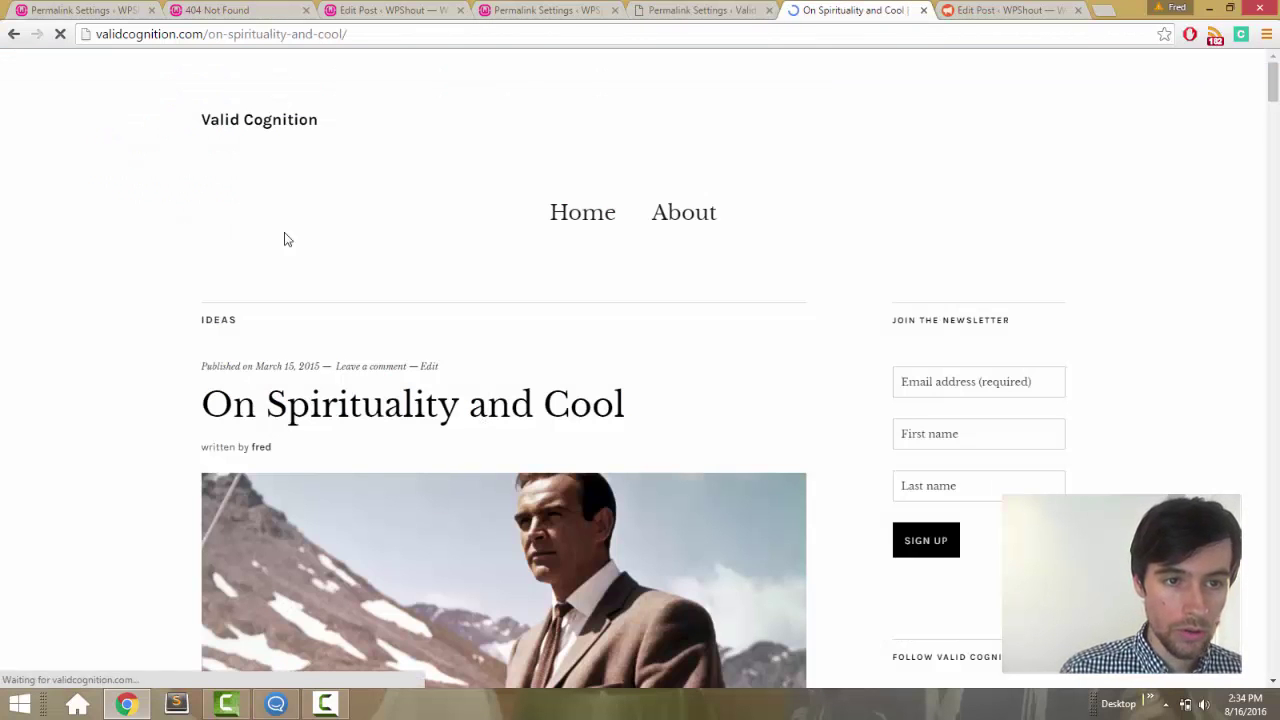
- Set the Valid Cognition site's permalink structure to Plain and save the changes
key(ctrl+shift+Tab)
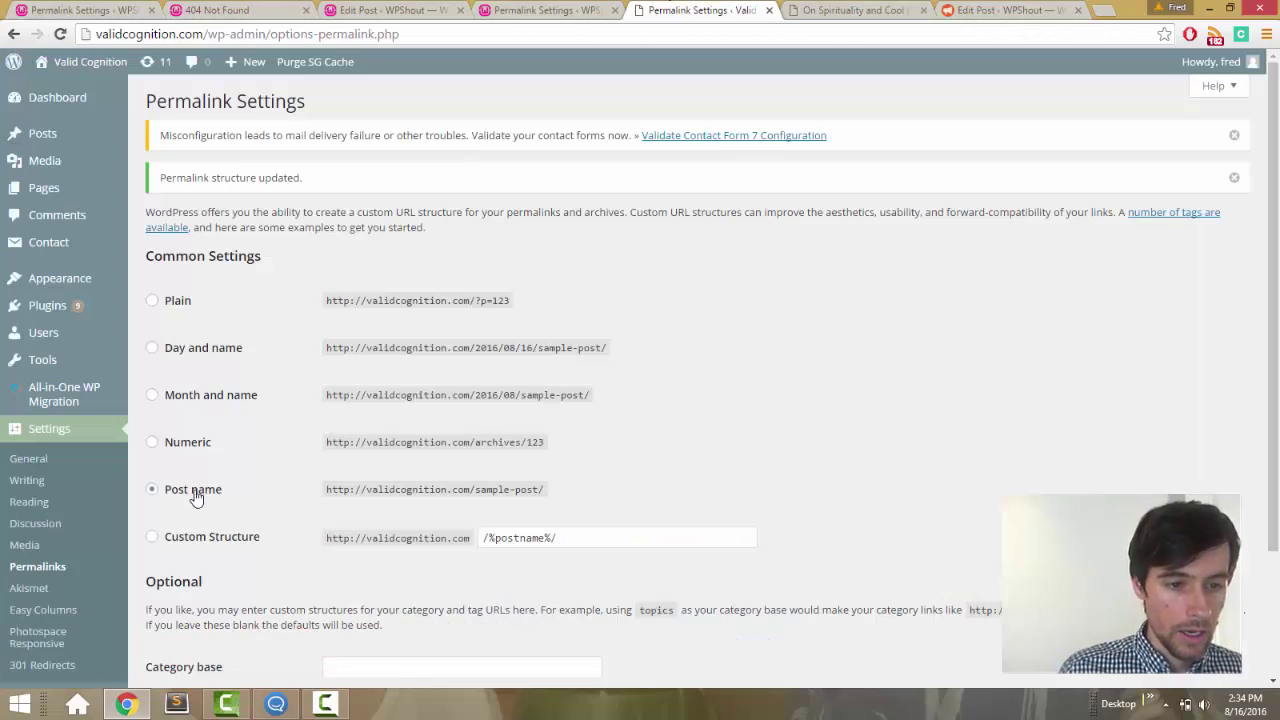
click(178, 303)
scroll(180, 310, down, 3)
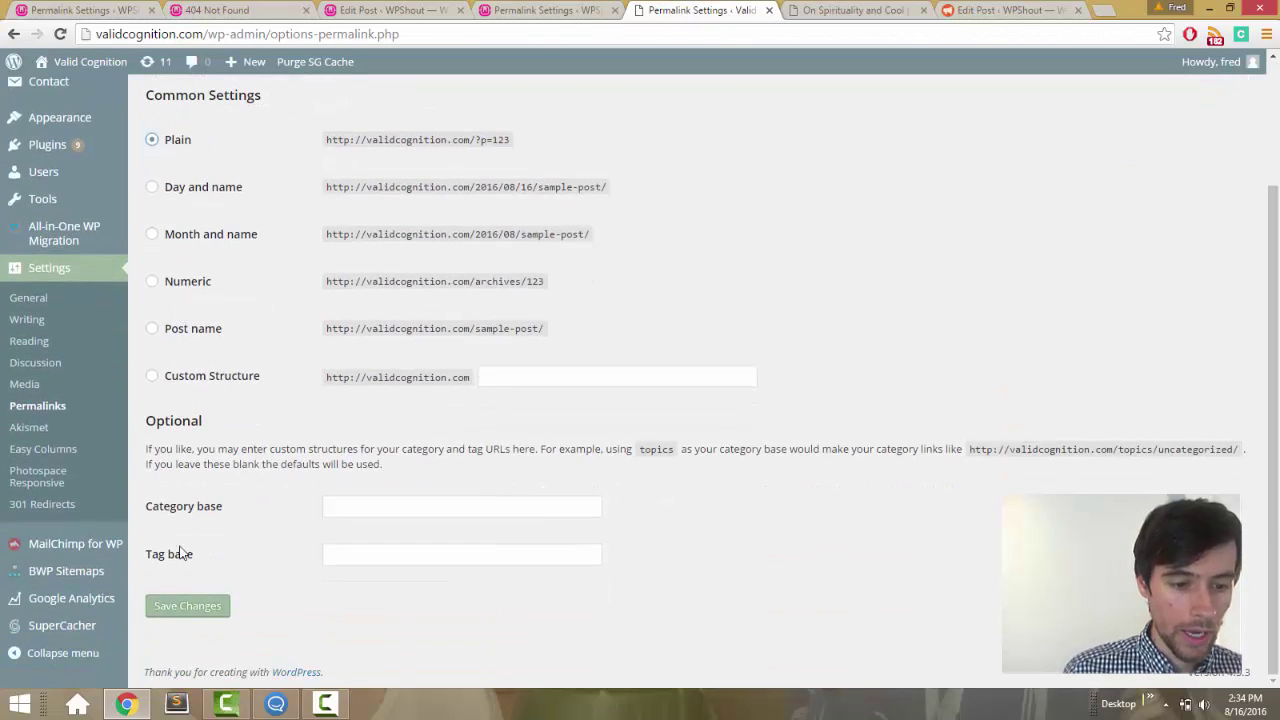
click(186, 606)
- Load the On Spirituality and Cool post again from its /on-spirituality-and-cool/ address
click(848, 10)
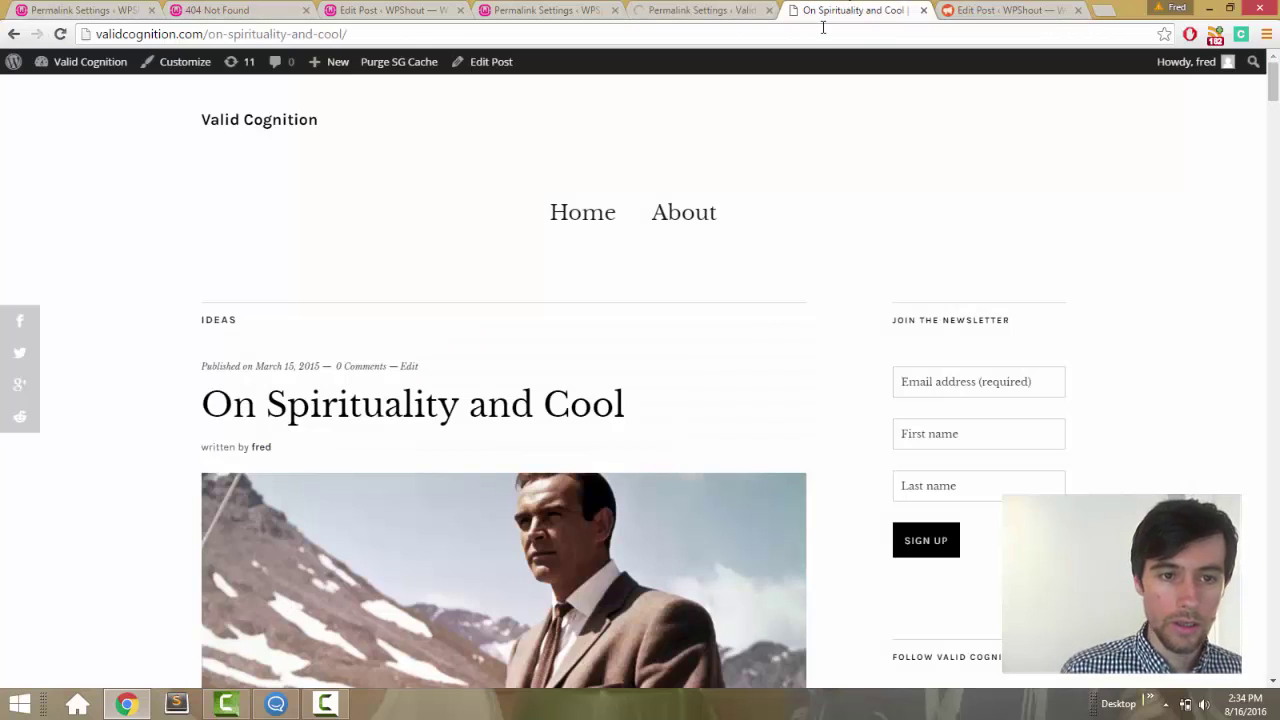
key(ctrl+l)
key(Return)
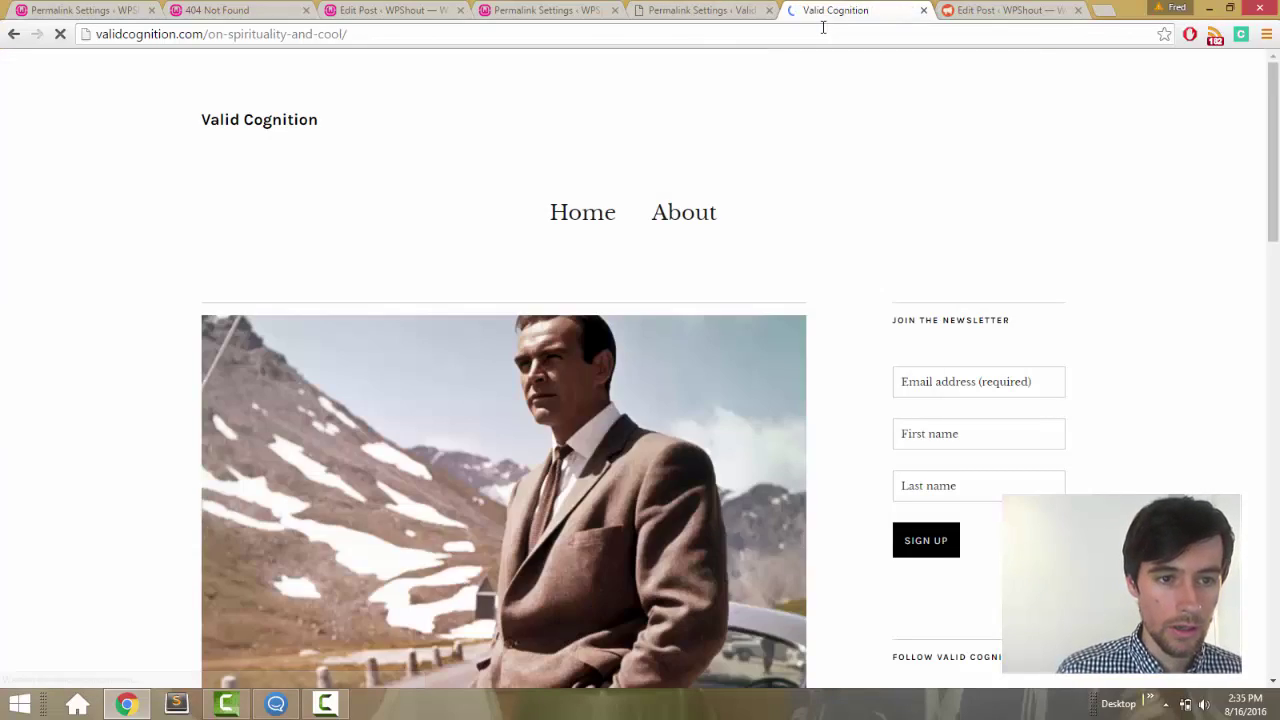
- Examine the whole page served at the Valid Cognition site's /on-spirituality-and-cool/ address under the Plain structure
scroll(31, 256, down, 15)
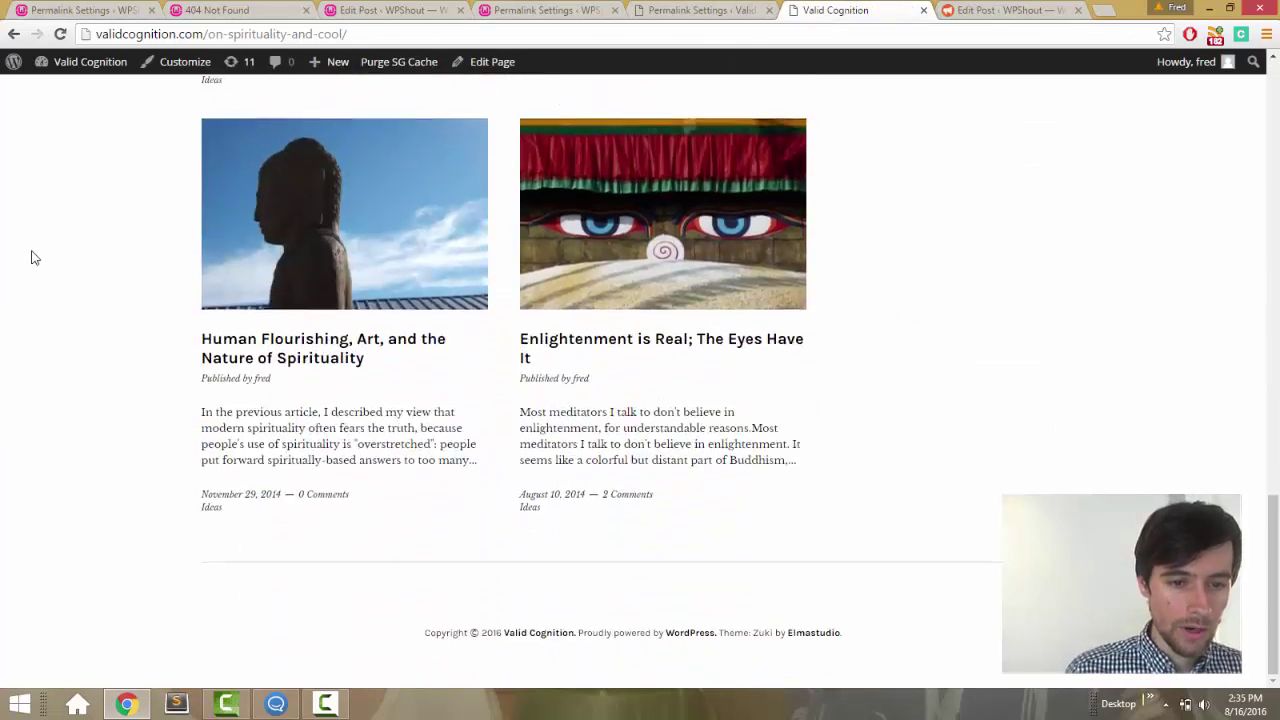
scroll(31, 258, up, 15)
scroll(31, 258, down, 10)
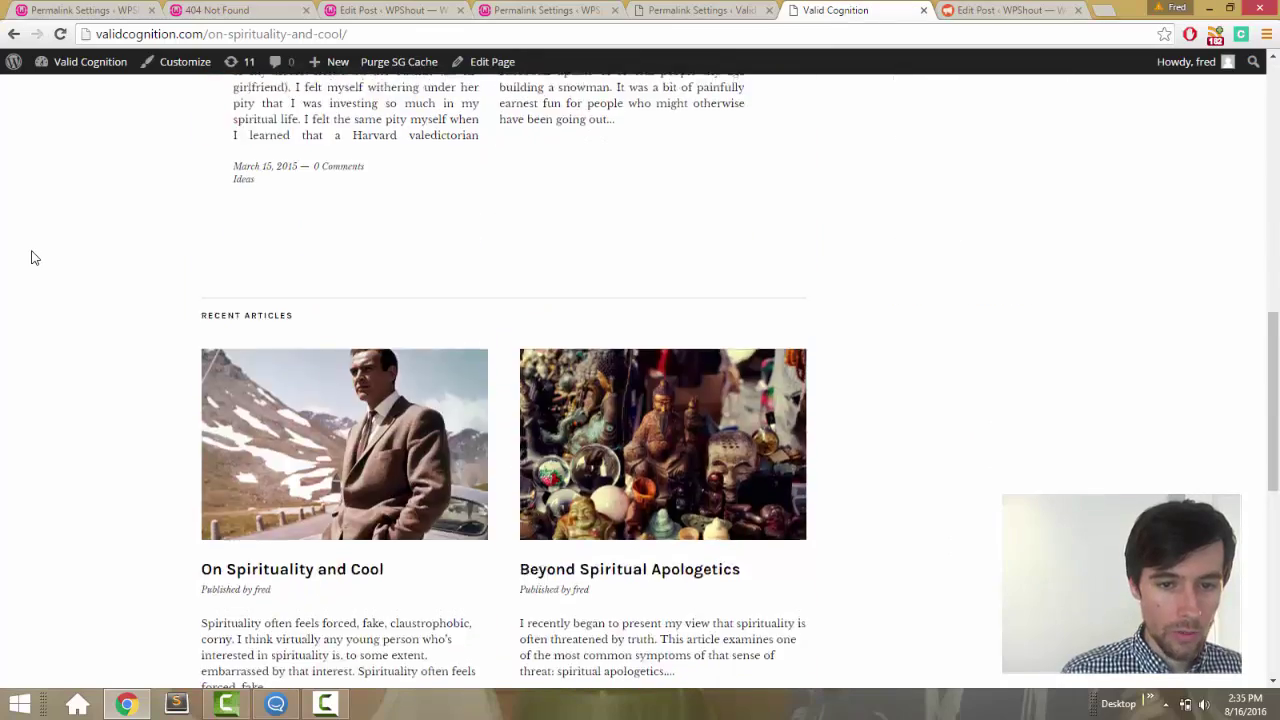
scroll(271, 306, up, 10)
scroll(55, 423, down, 15)
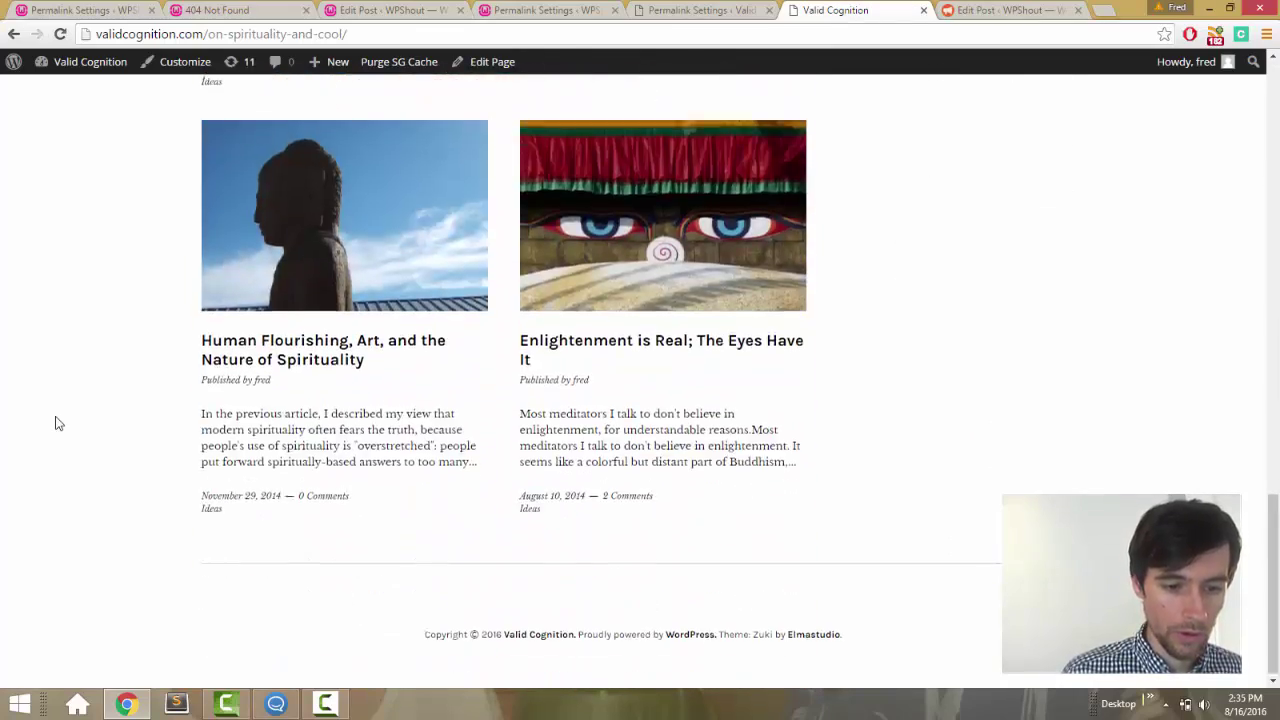
scroll(55, 421, up, 15)
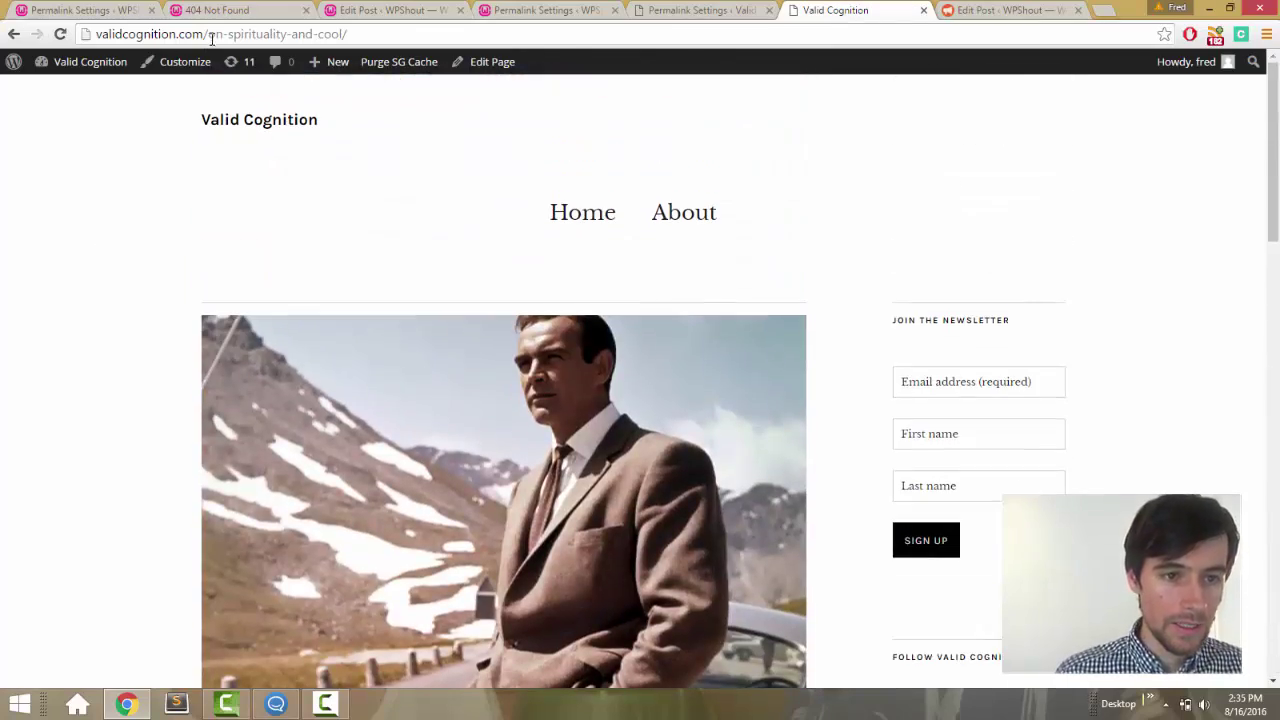
- Load the made-up address validcognition.com/asdfasdfasdf and look over the page it serves
drag(212, 37, 791, 74)
text(asdfasdfasdf)
key(Return)
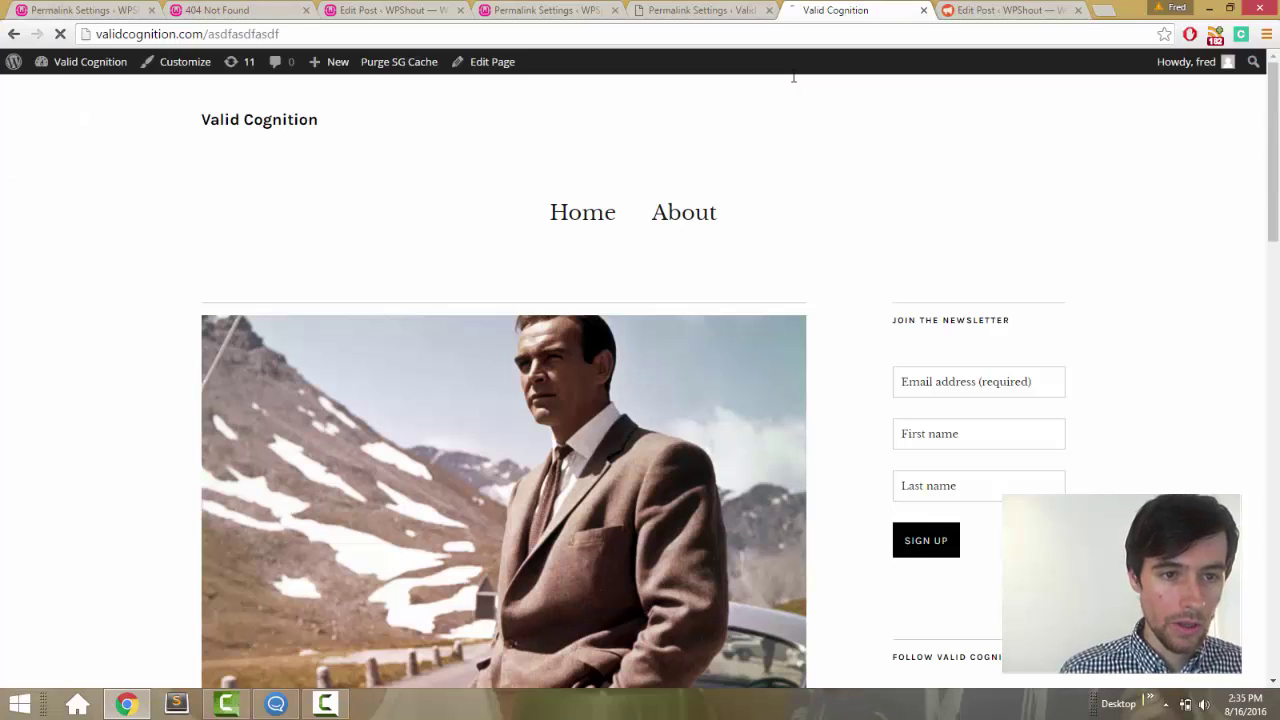
scroll(29, 85, down, 12)
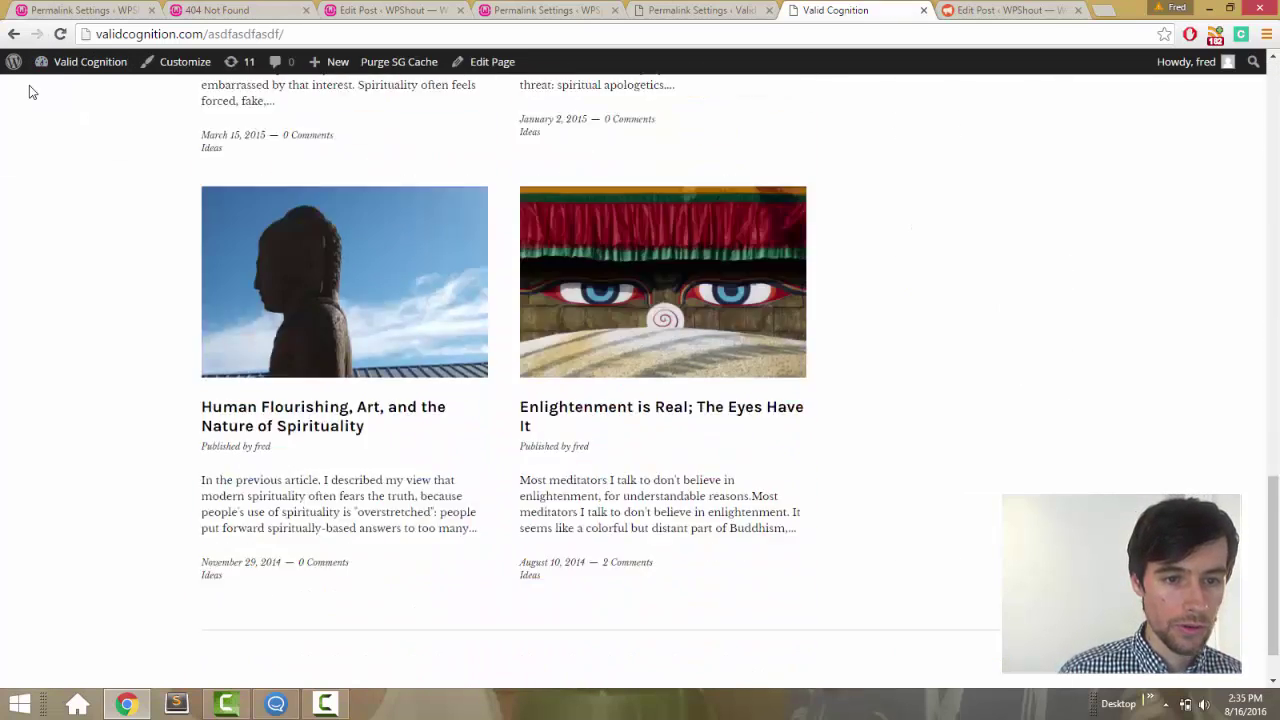
scroll(29, 85, up, 10)
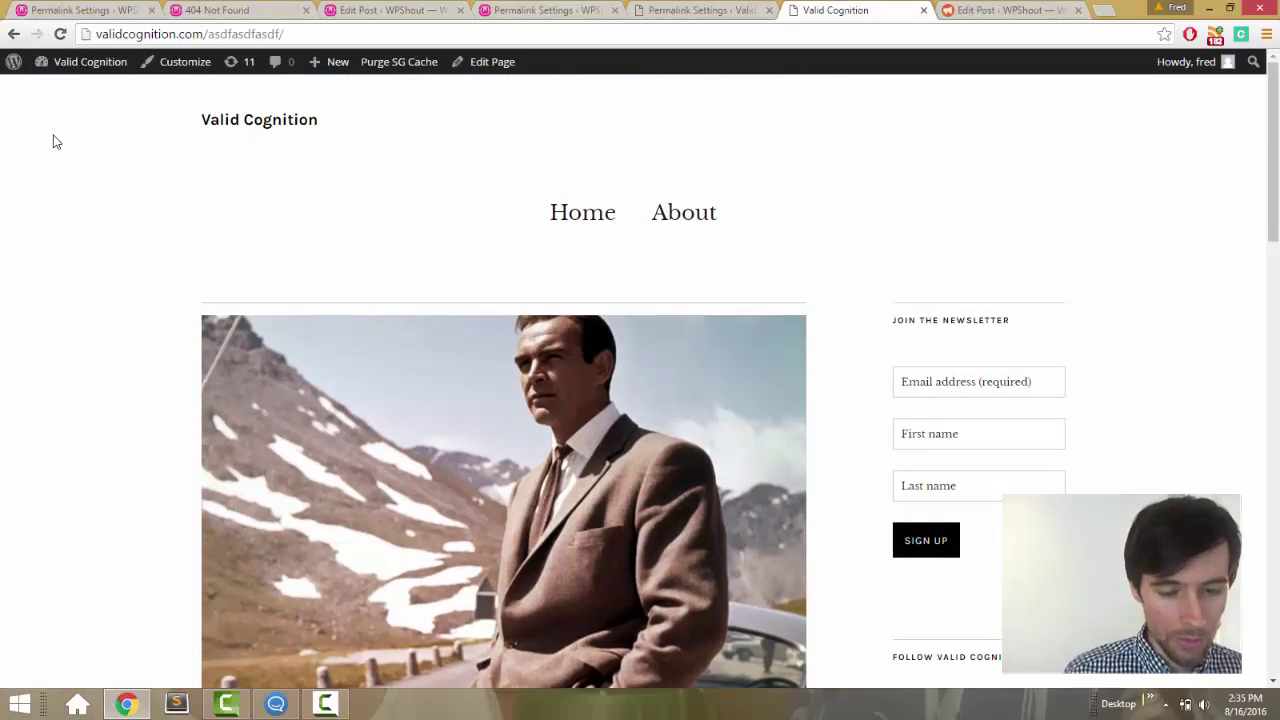
scroll(51, 137, down, 1)
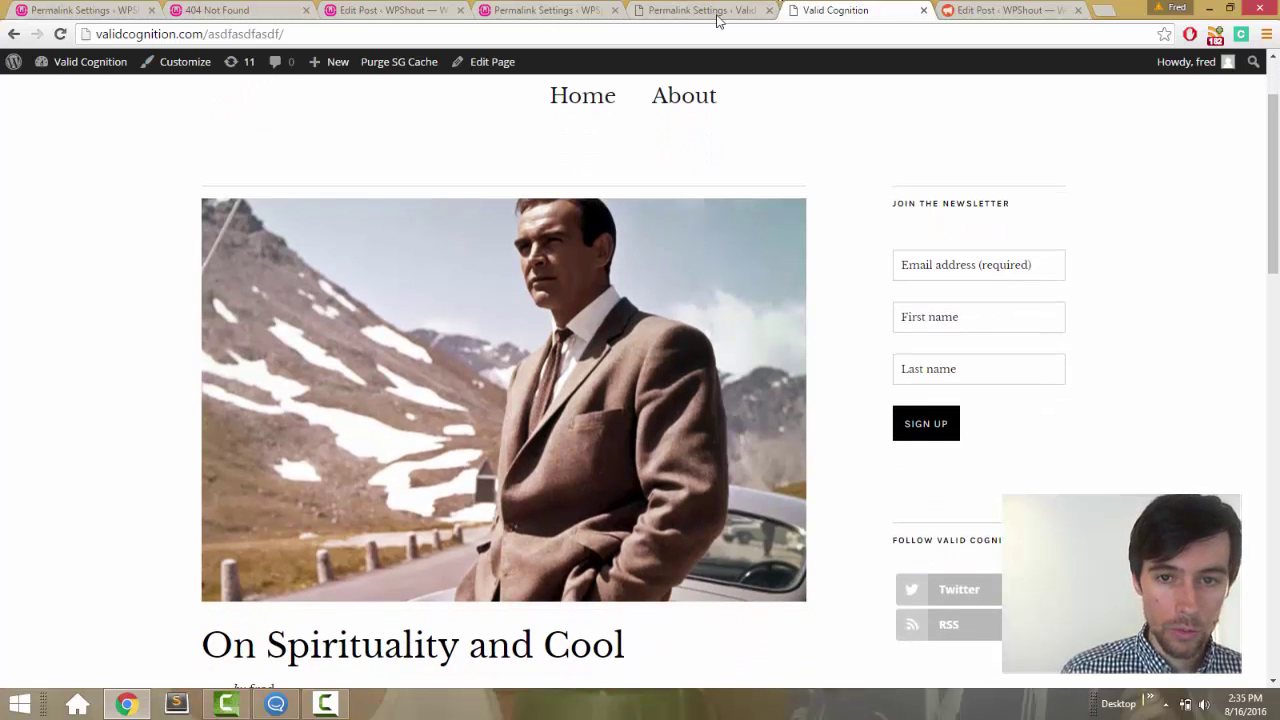
- Check the Valid Cognition permalink settings, then return to the /on-spirituality-and-cool/ address on that site
click(717, 20)
scroll(449, 249, up, 2)
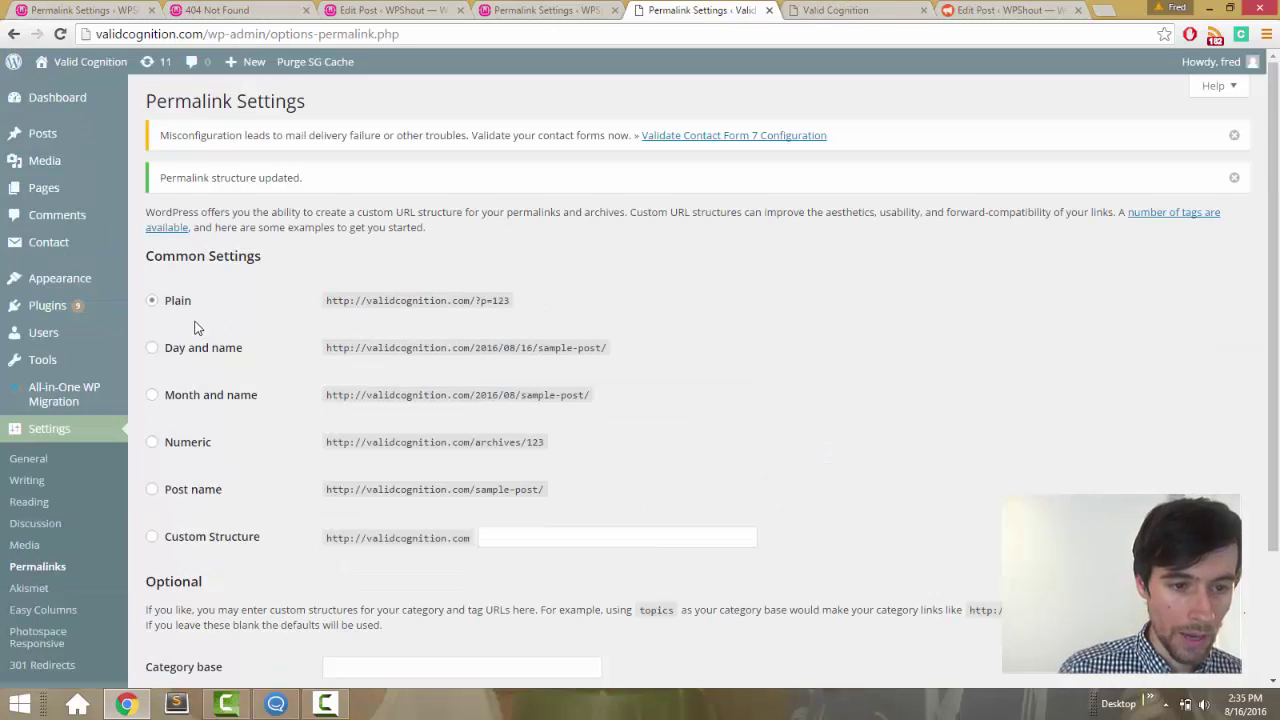
click(815, 20)
click(808, 33)
key(ctrl+v)
key(ctrl+z)
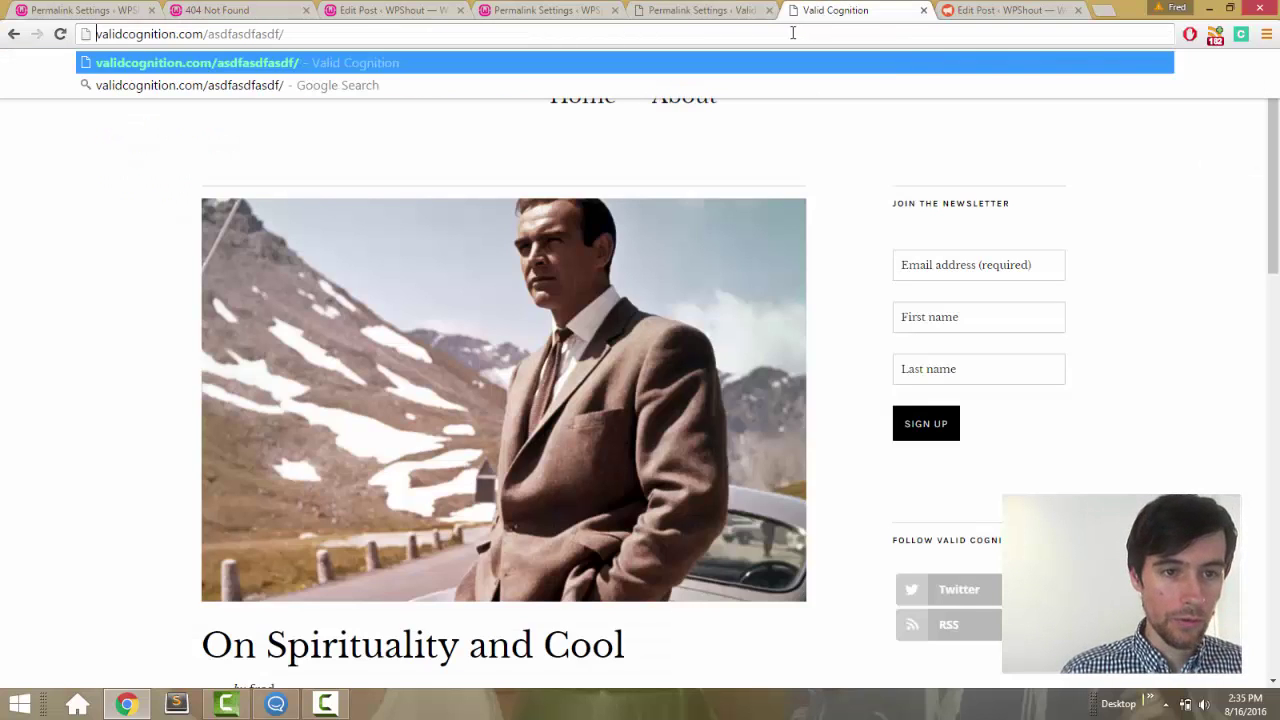
key(Return)
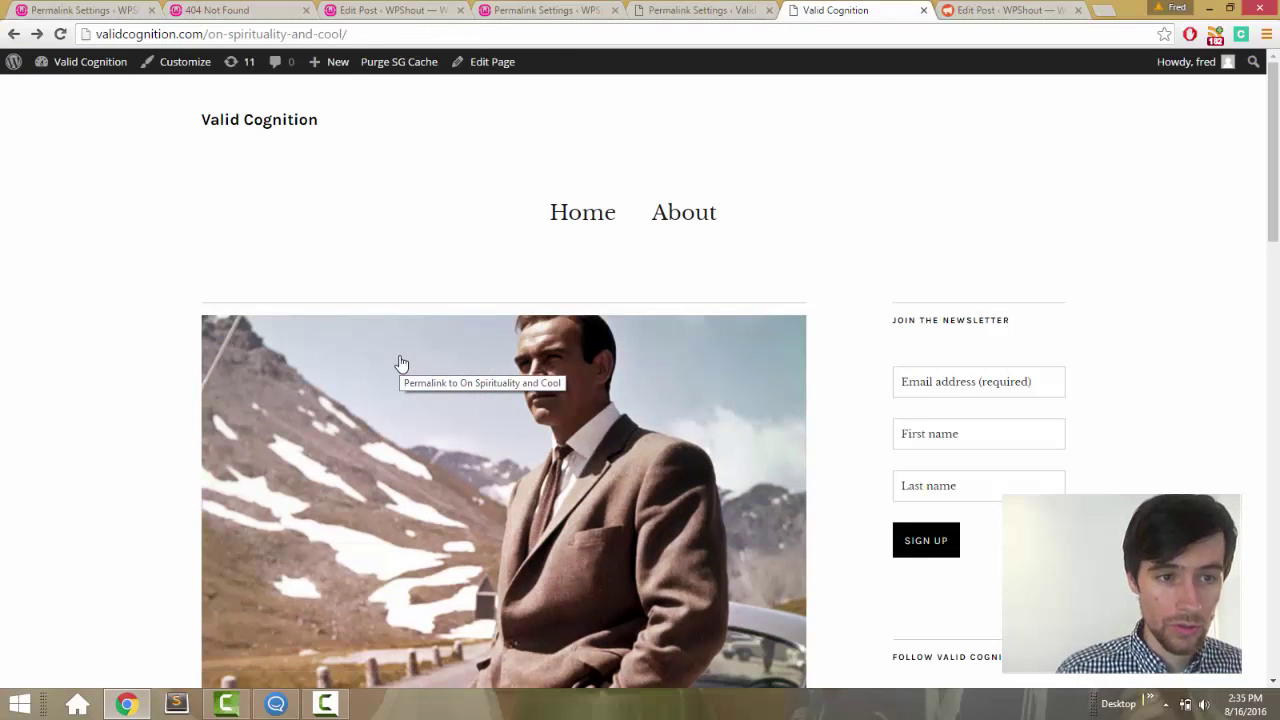
- Compare the /on-spirituality-and-cool/ address with the site's permalink settings and look through the page's content again
click(370, 34)
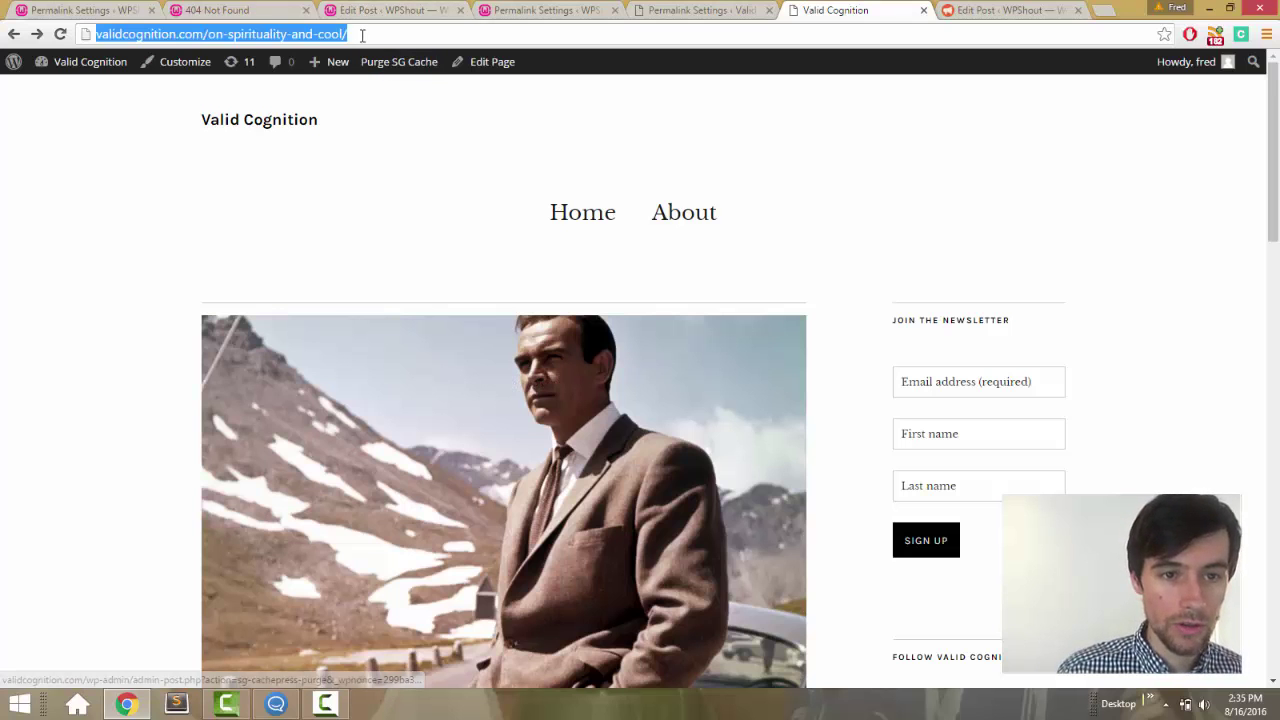
click(365, 36)
click(645, 10)
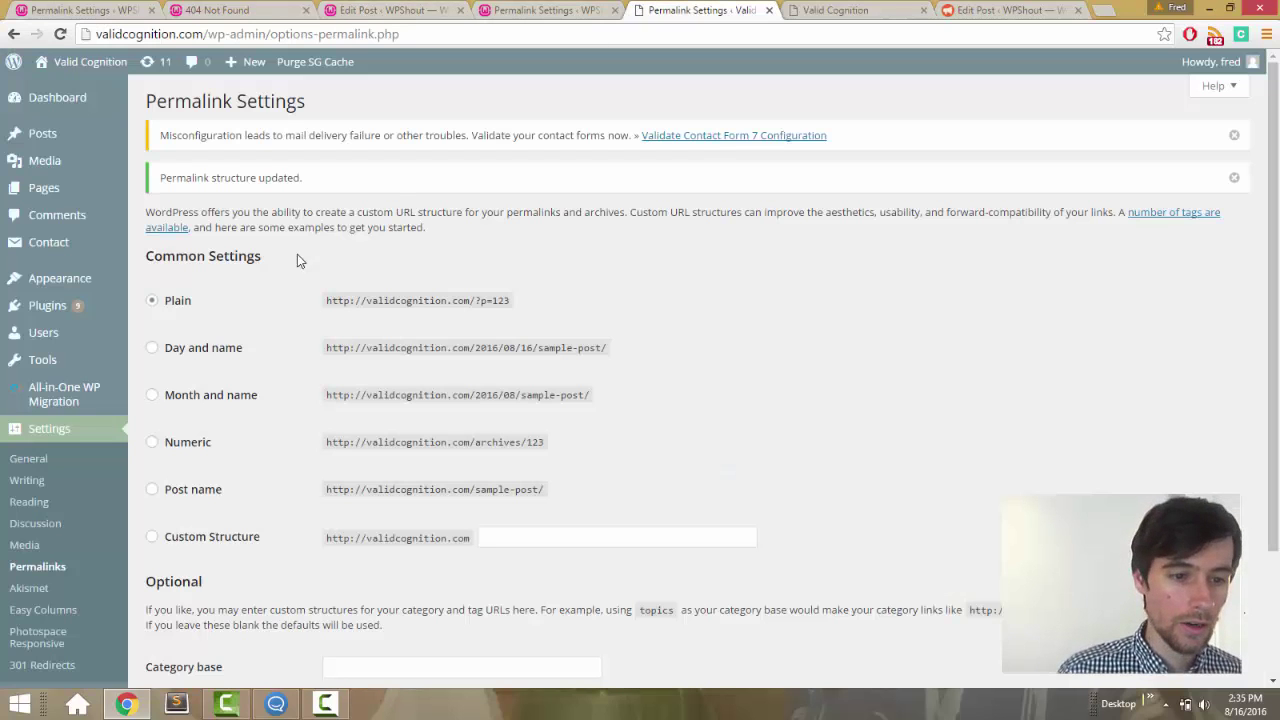
click(858, 10)
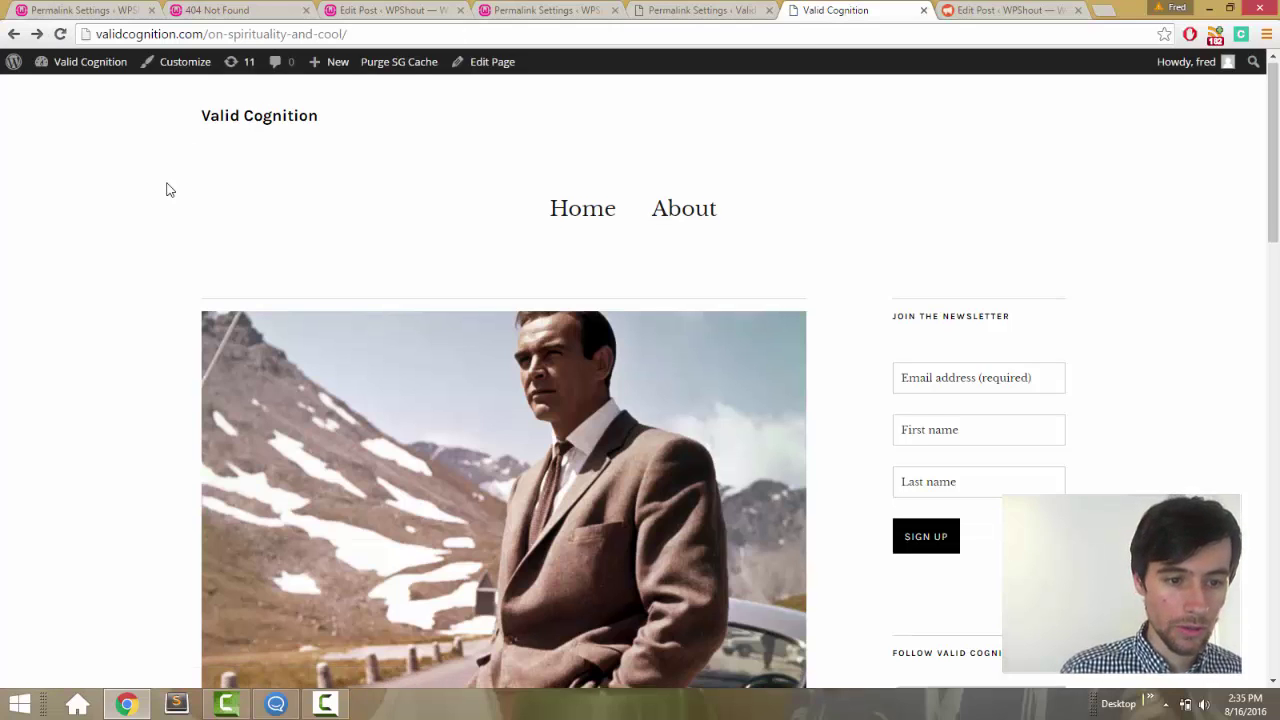
scroll(168, 190, down, 10)
scroll(168, 190, down, 5)
scroll(166, 189, up, 9)
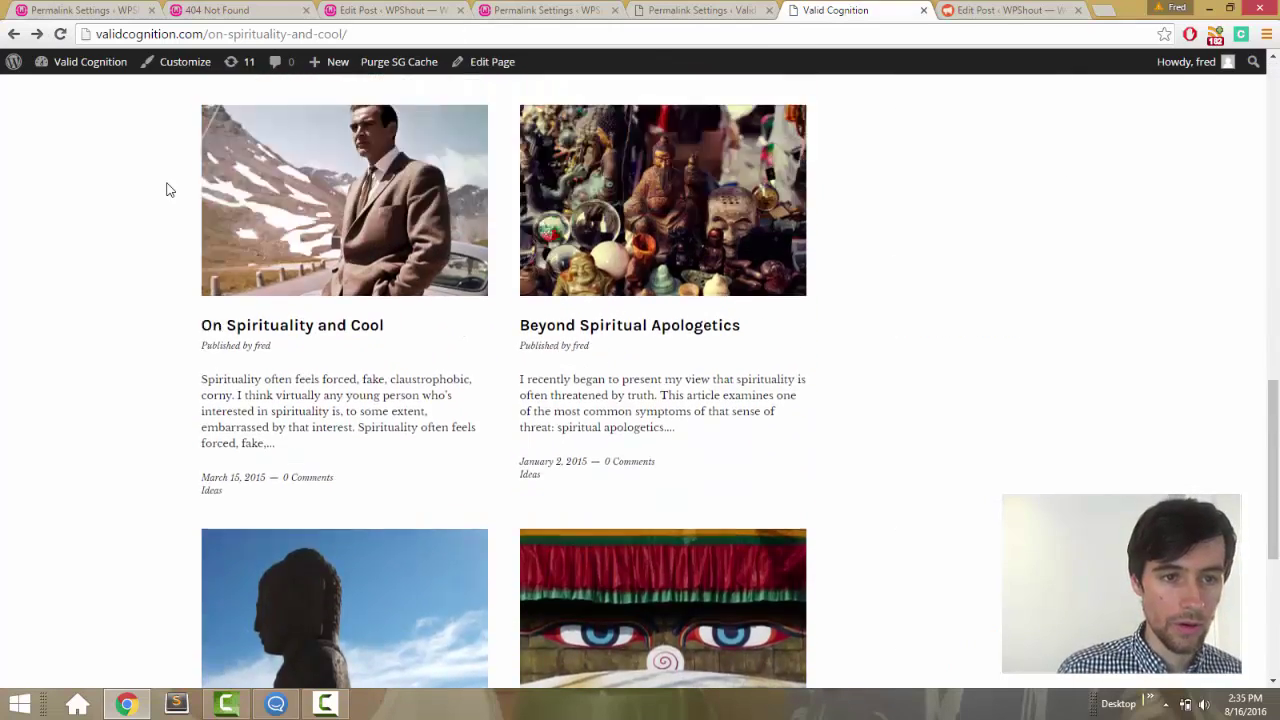
- Load another made-up address, validcognition.com/asdfasdfasdfasefewafaewfaew, and look through the page it serves
click(209, 33)
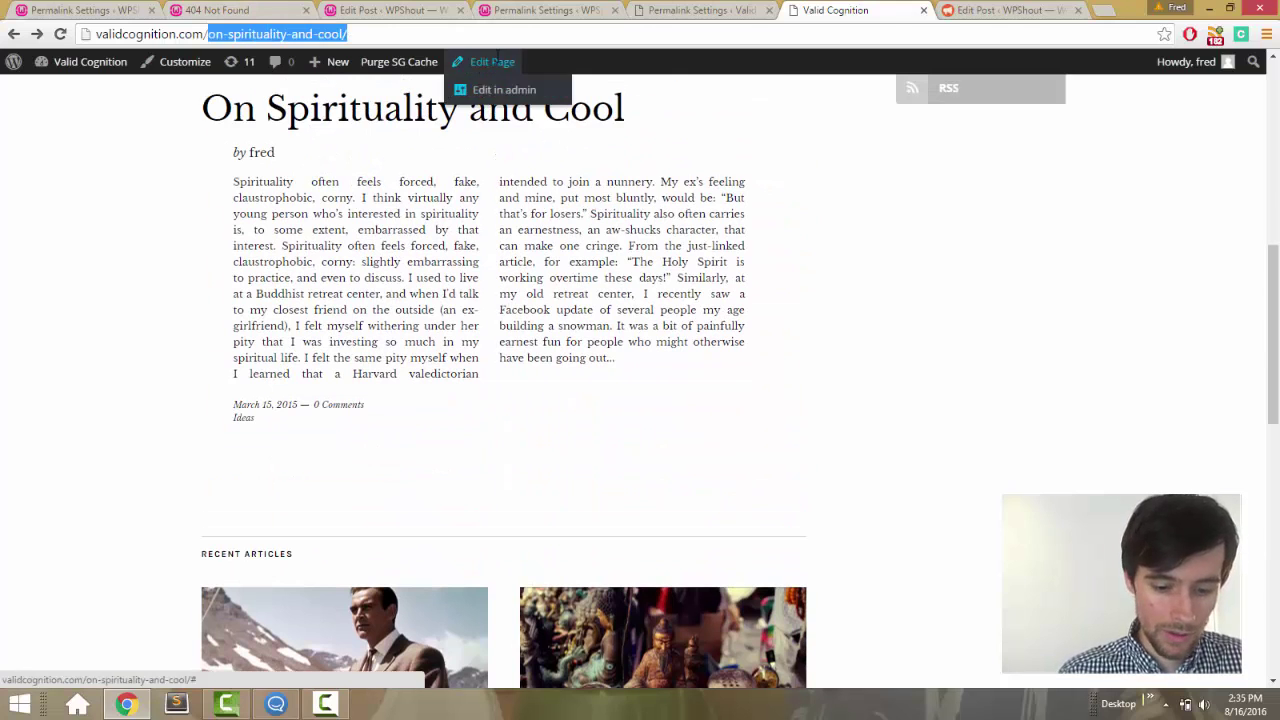
text(validcognition.com/asdf)
text(asdfasdfasefewafaewfaew)
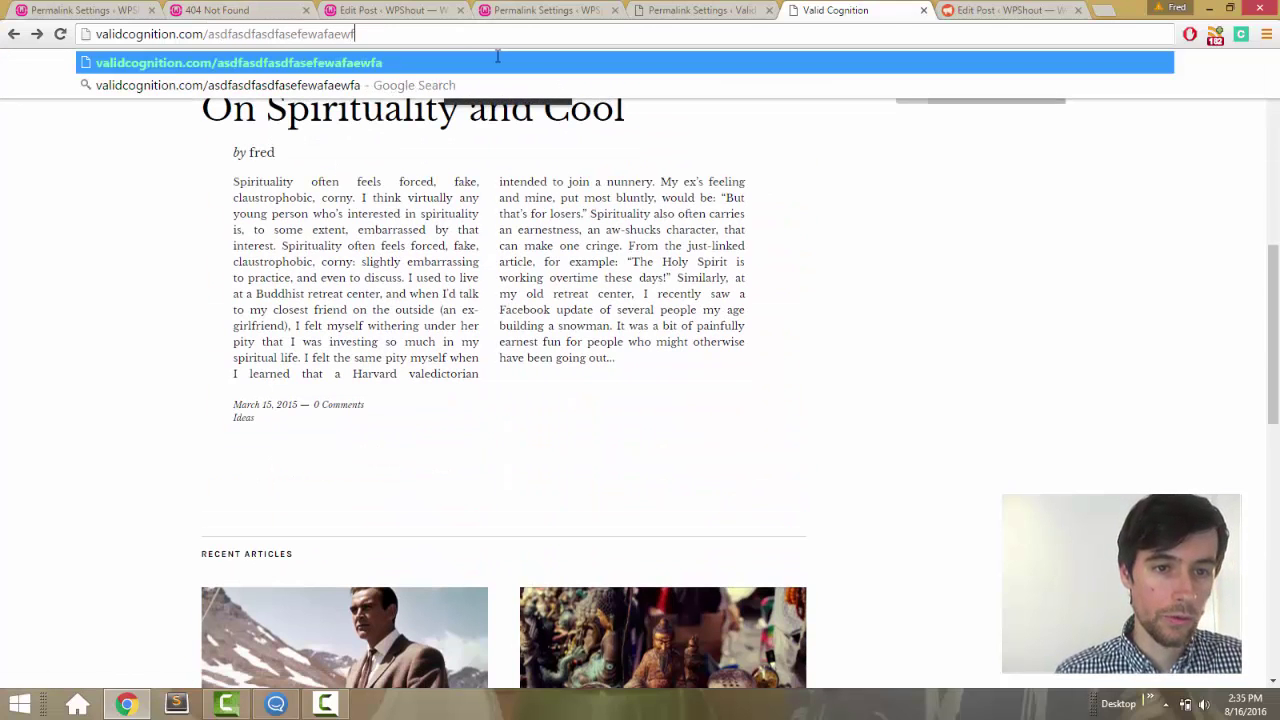
key(Return)
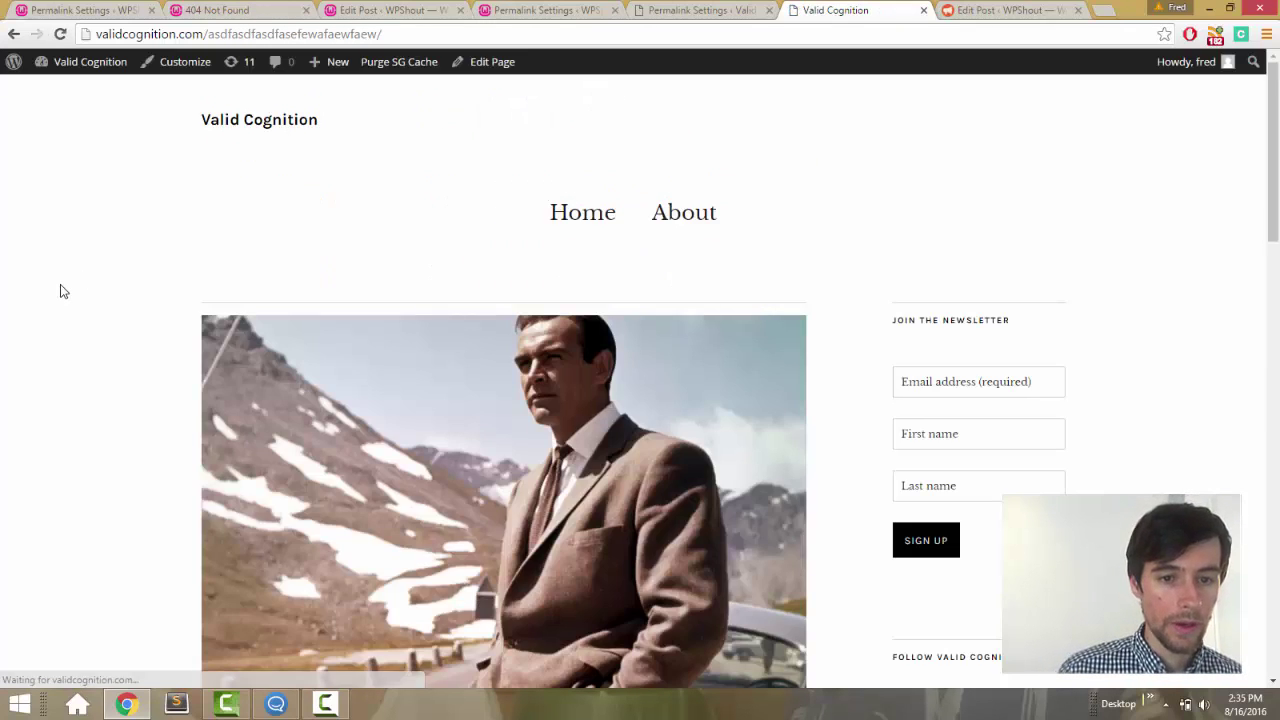
scroll(60, 291, down, 8)
scroll(63, 289, down, 4)
scroll(63, 289, up, 15)
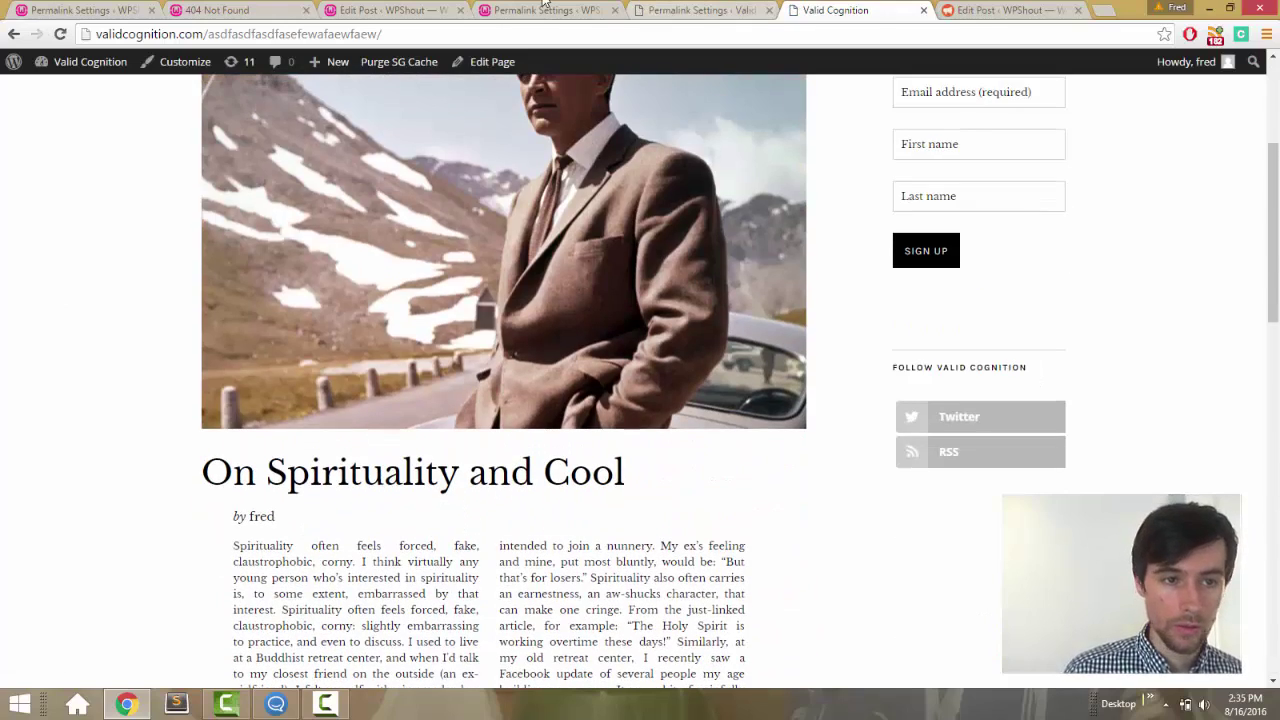
- Set the WPShout staging site's permalink structure to Month and name and save the changes
click(140, 8)
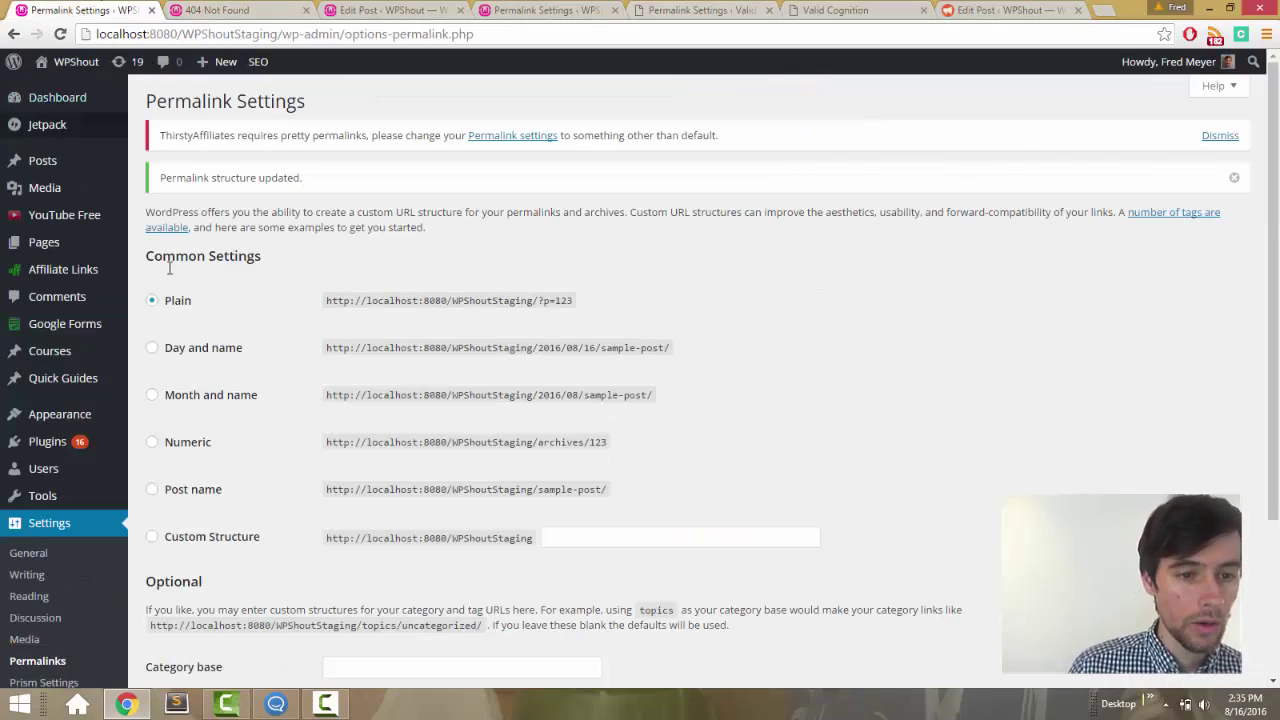
click(198, 404)
scroll(200, 405, down, 2)
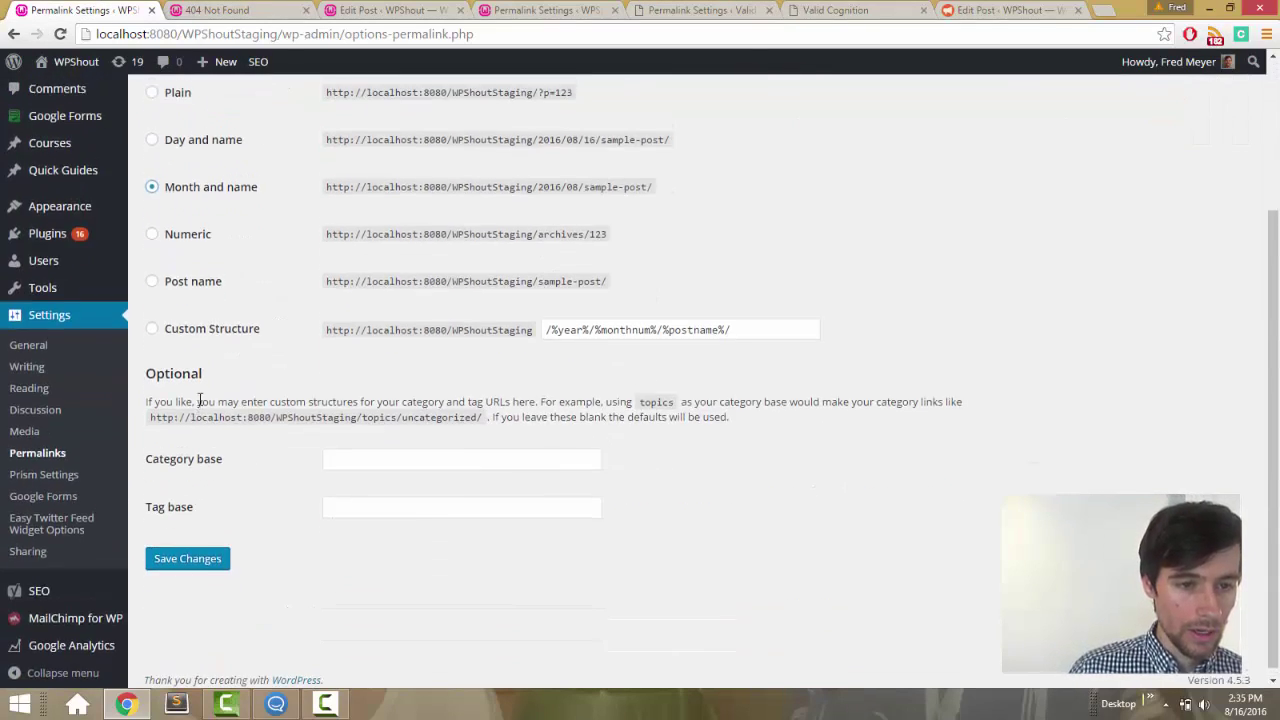
scroll(198, 405, up, 2)
scroll(198, 420, down, 2)
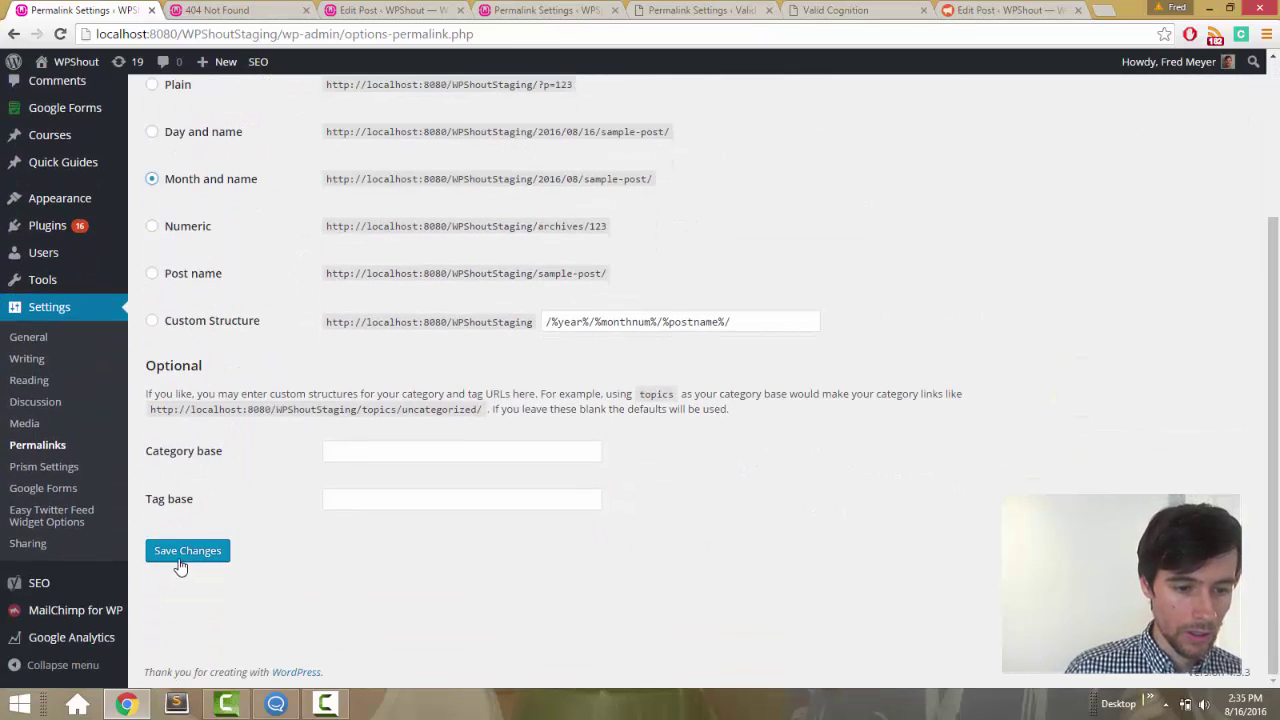
click(181, 562)
- Load the WPShoutStaging home page, open the MySQL Basics post, and highlight the 2016/05 post path in its address
click(256, 14)
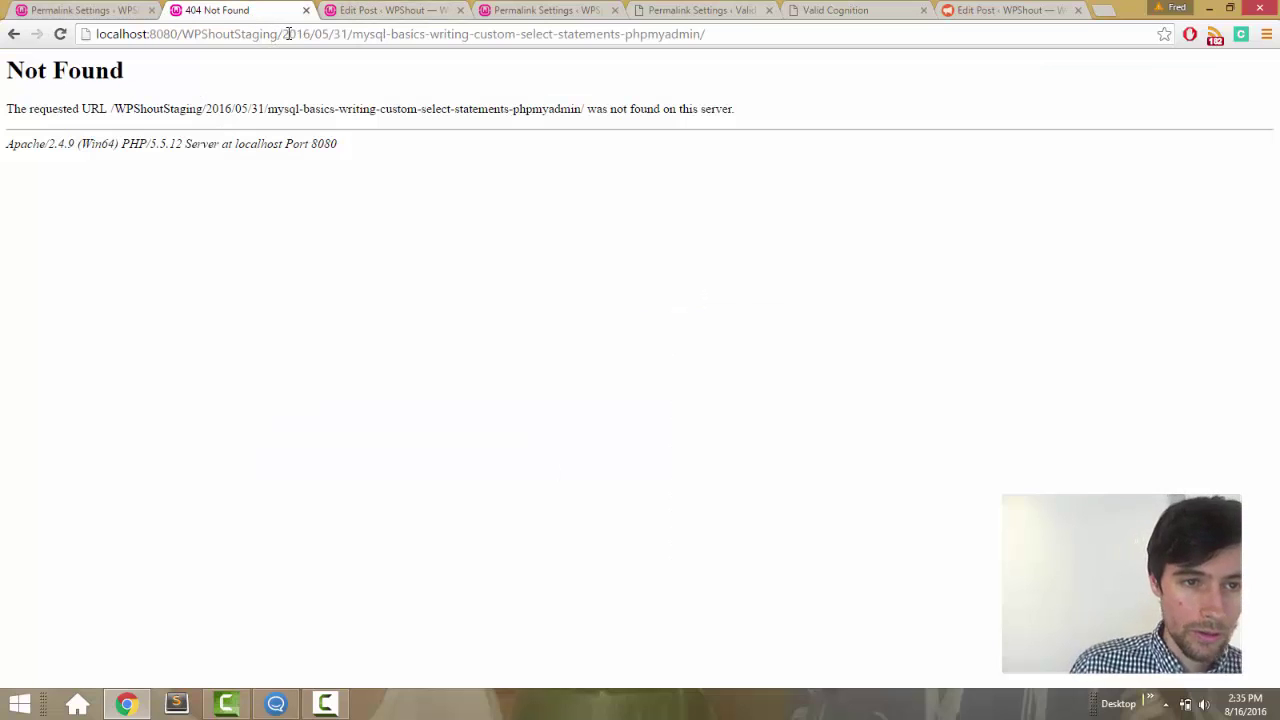
drag(288, 34, 706, 34)
key(BackSpace)
key(Return)
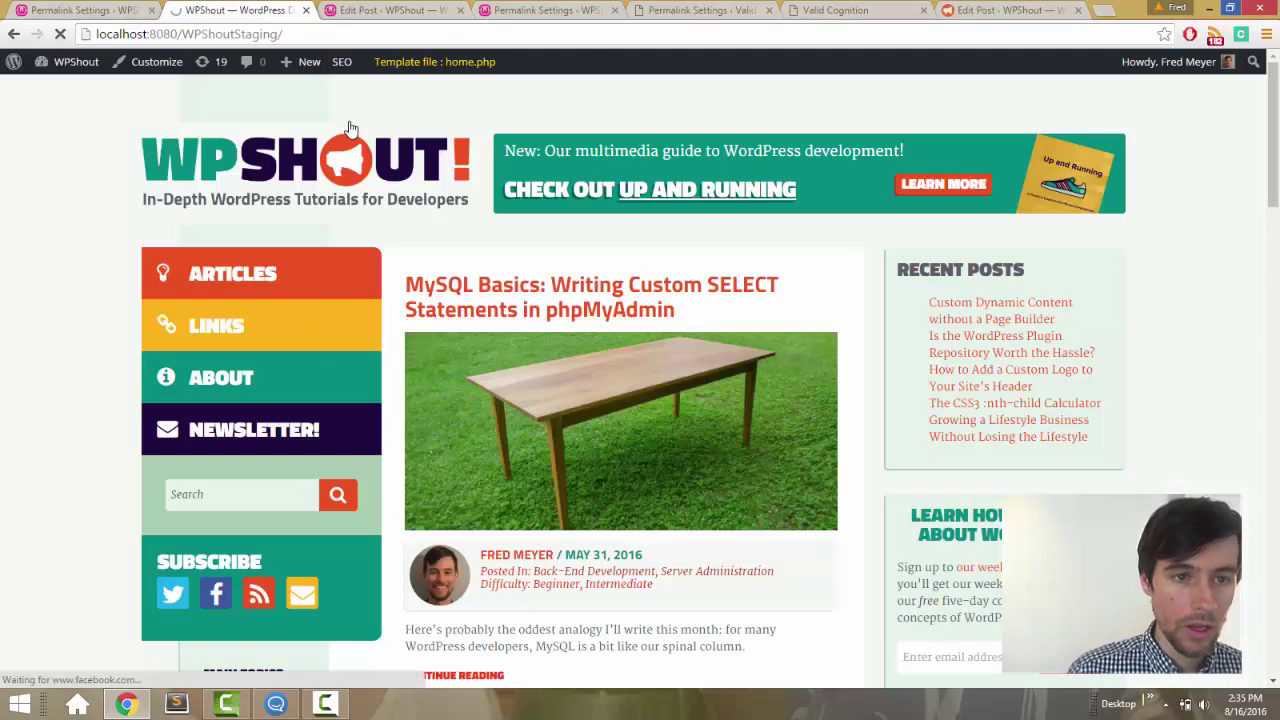
drag(284, 34, 724, 35)
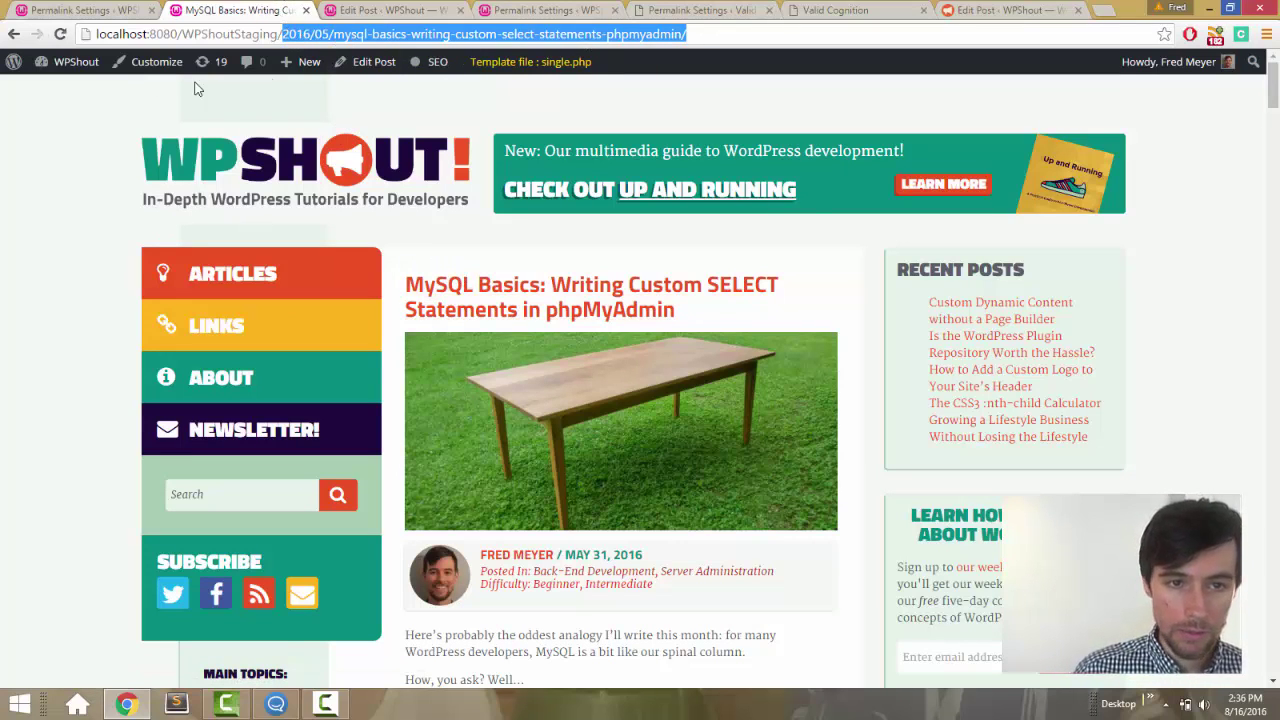
- Set the WPShout staging site's permalink structure to Post name and save the changes
click(60, 10)
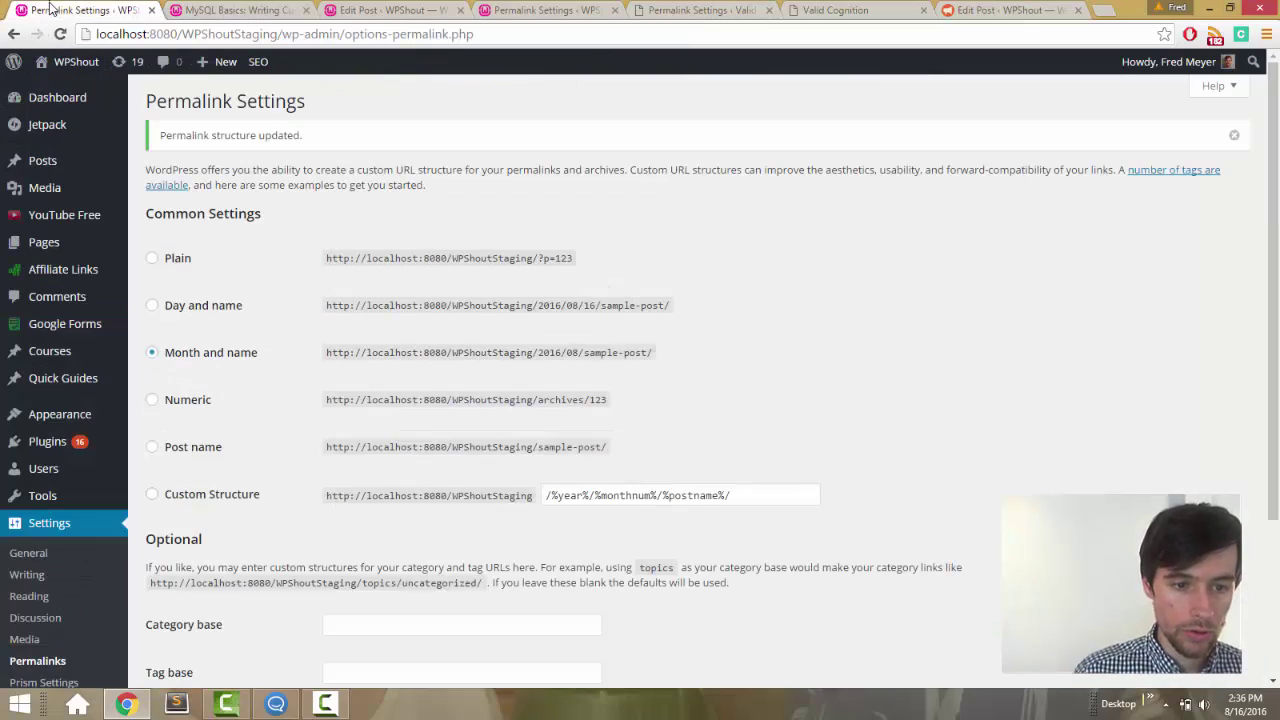
click(186, 447)
scroll(228, 384, down, 3)
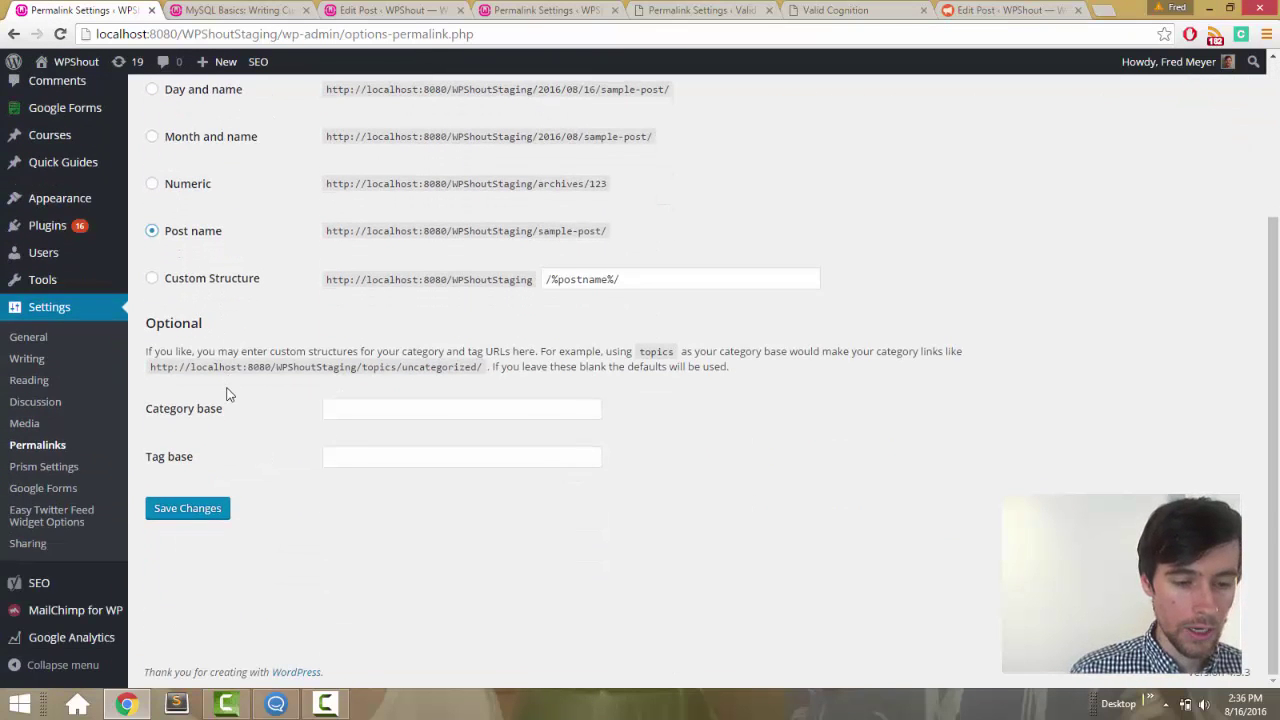
click(191, 510)
- Reload the MySQL Basics post from its 2016/05 address and compare that address with the site's permalink settings
click(248, 10)
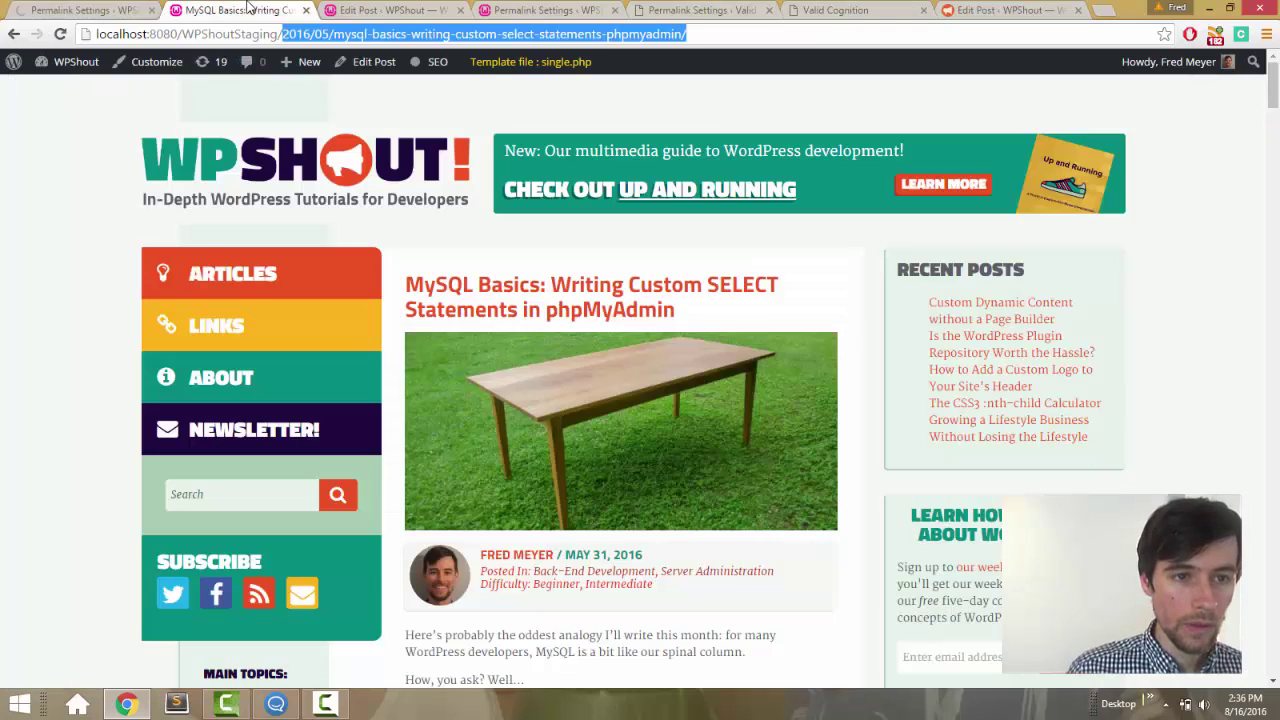
click(248, 33)
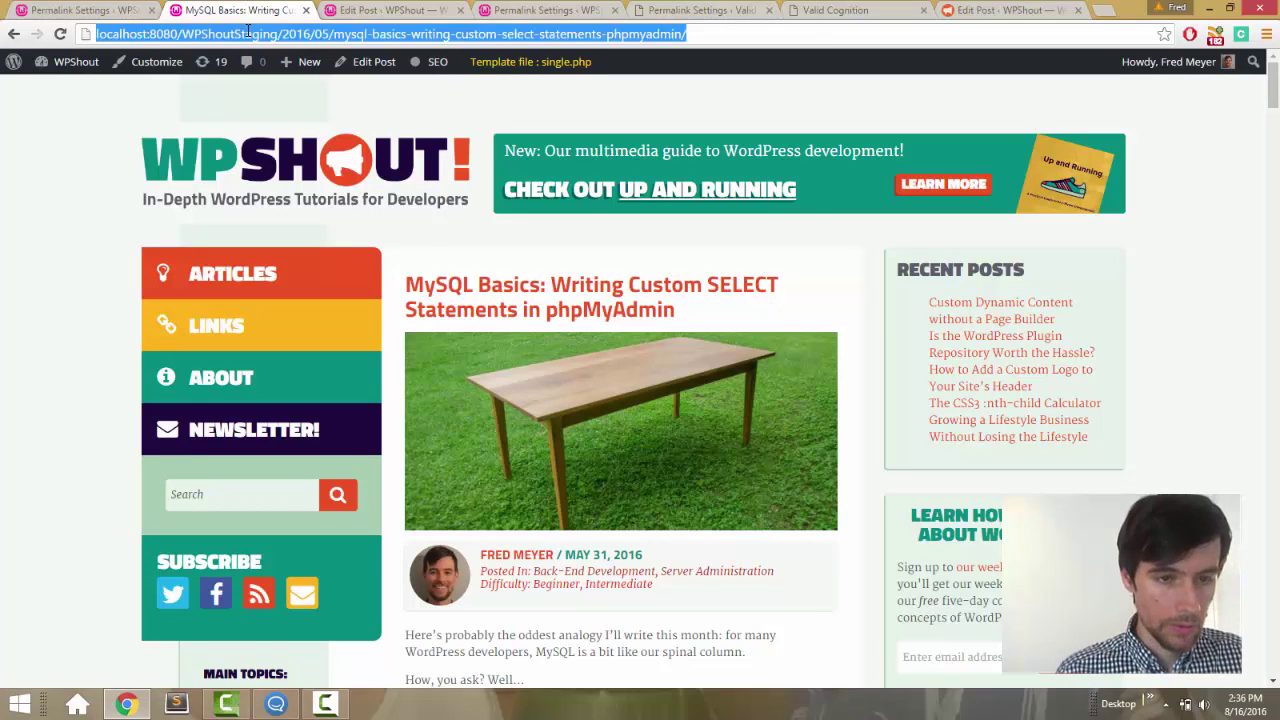
key(Return)
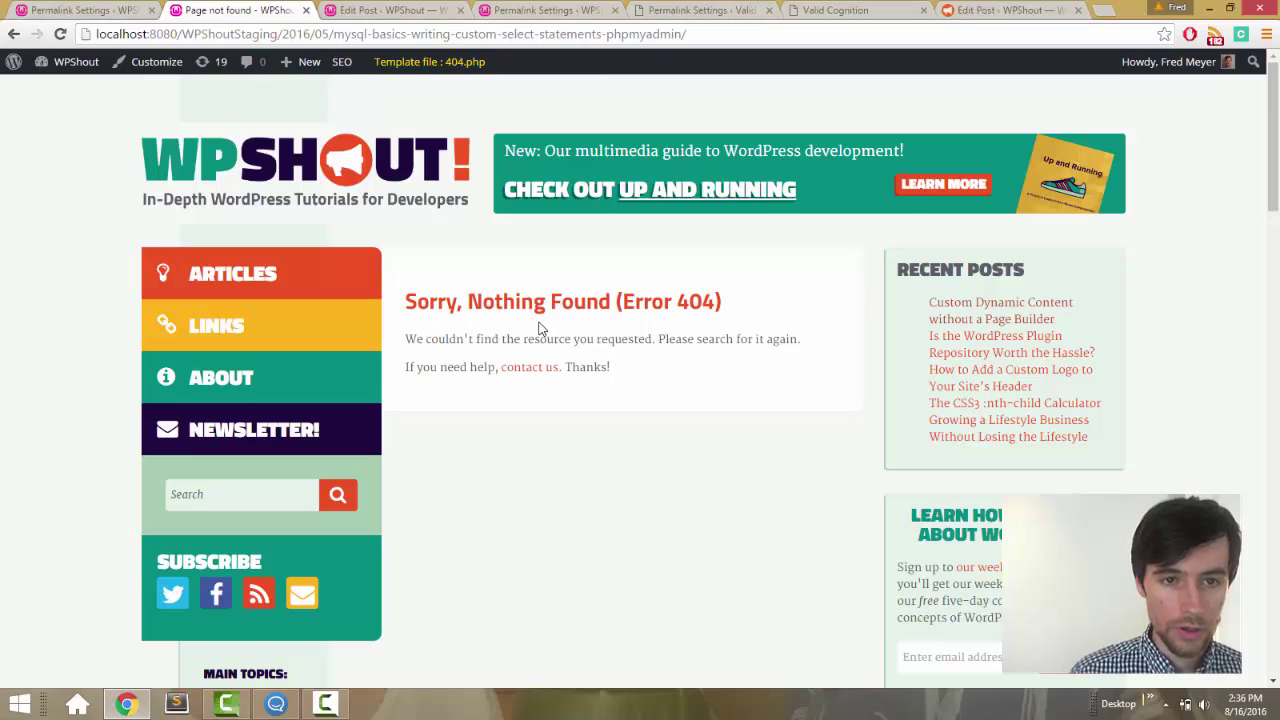
click(85, 10)
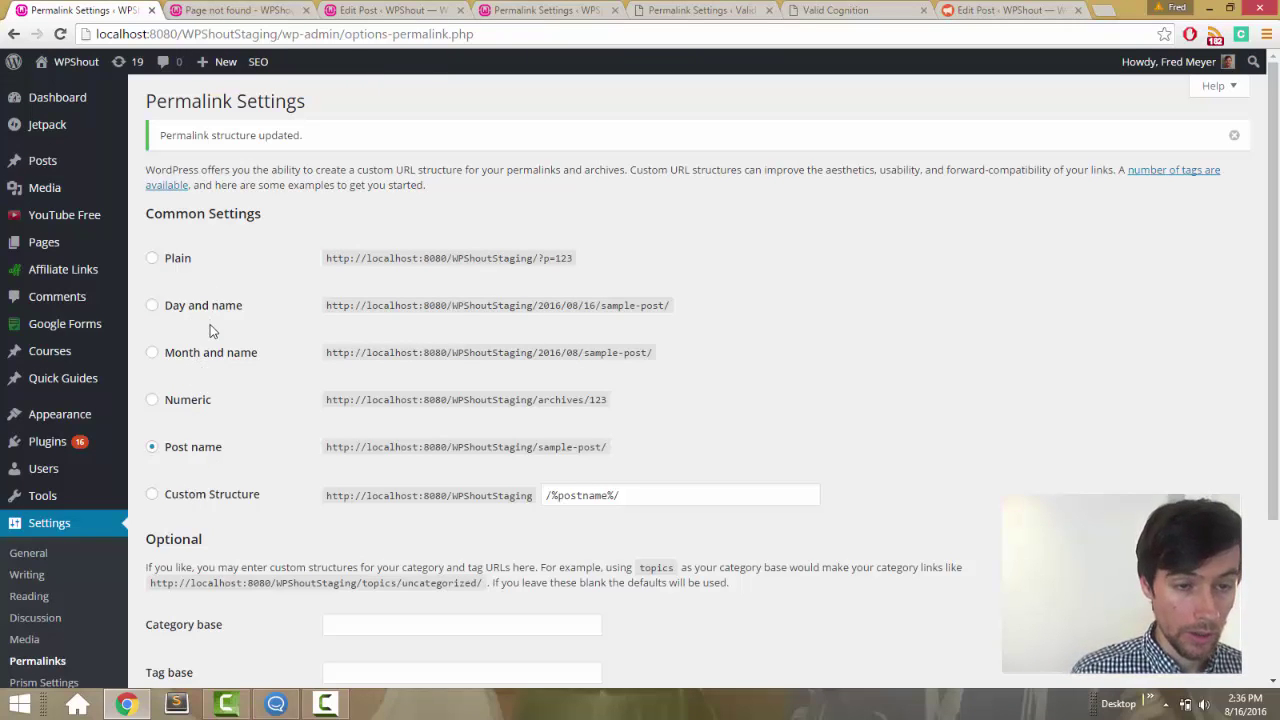
click(238, 10)
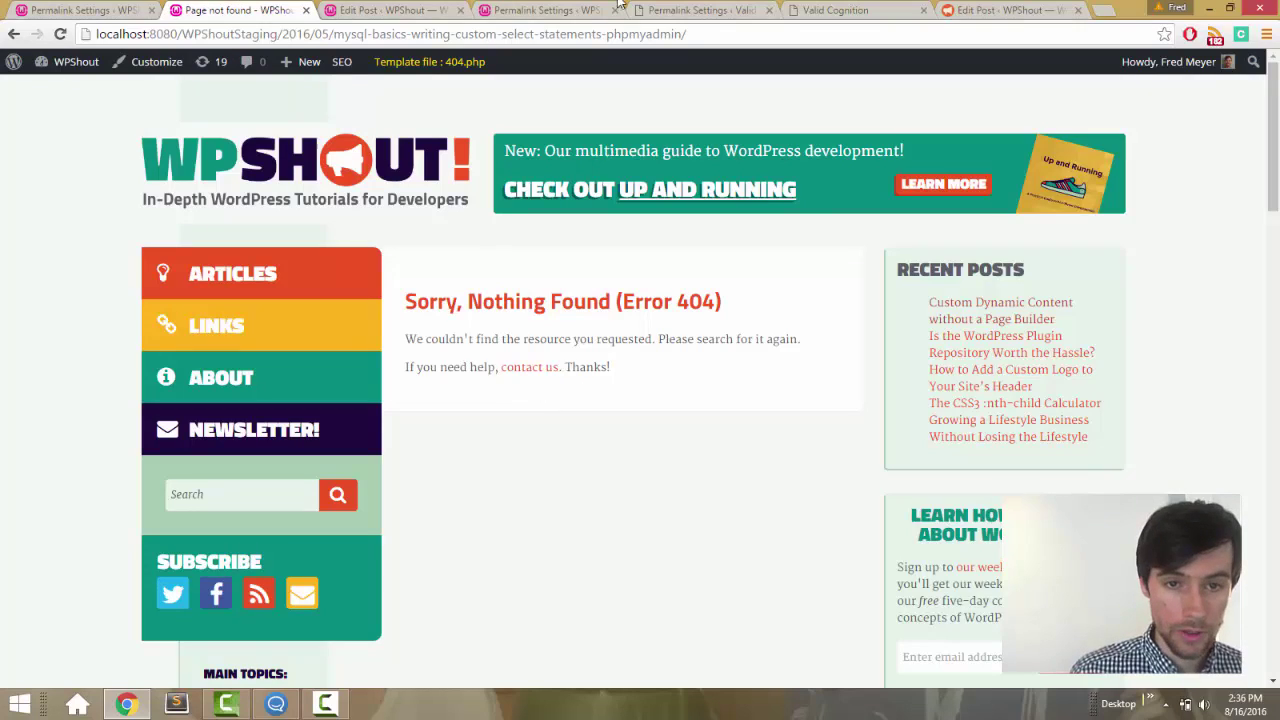
- Set the Valid Cognition site's permalink structure to Month and name and save the changes
click(635, 10)
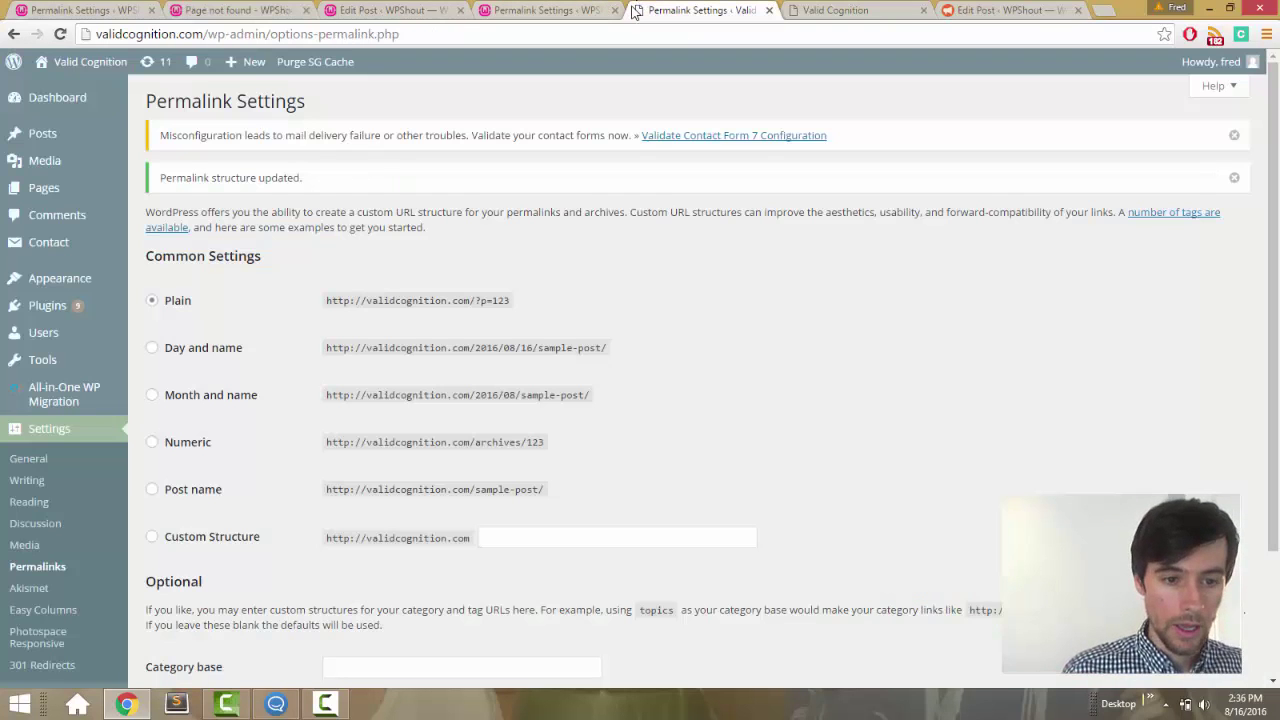
click(186, 395)
scroll(188, 420, down, 2)
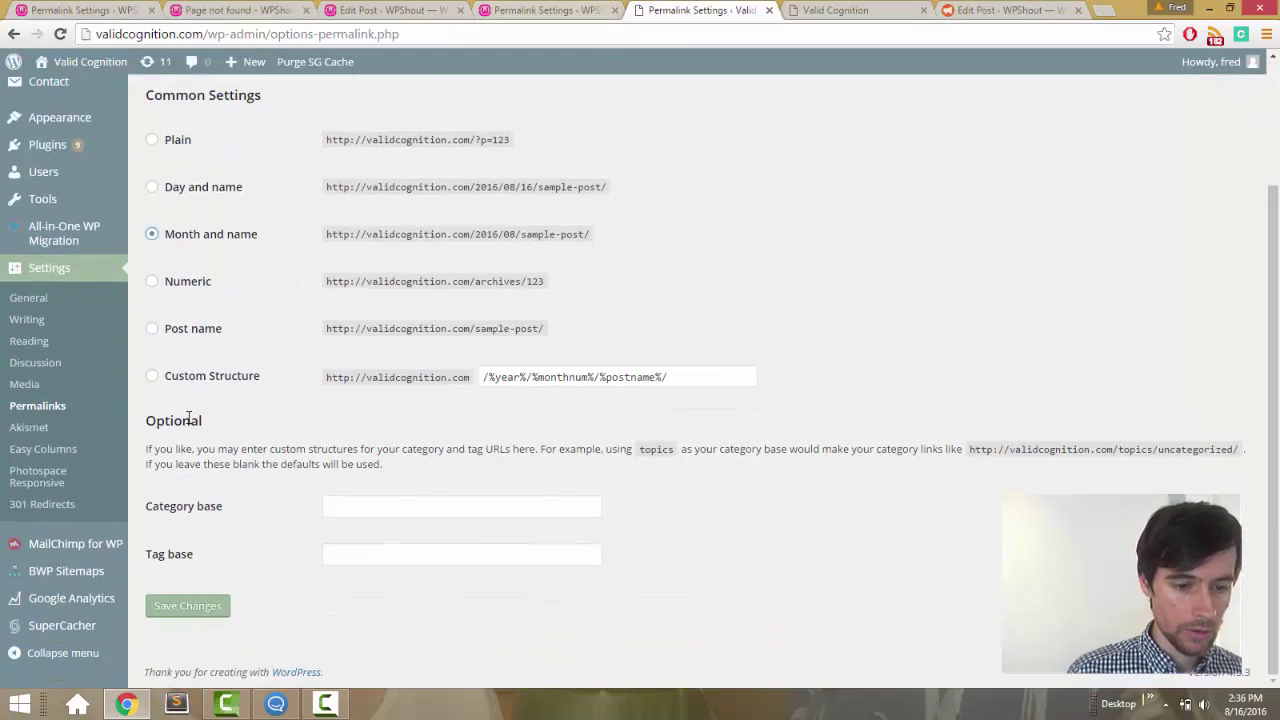
click(187, 606)
- Reload the made-up Valid Cognition address, go to the site's home page, and open the On Spirituality and Cool post
click(886, 10)
click(867, 29)
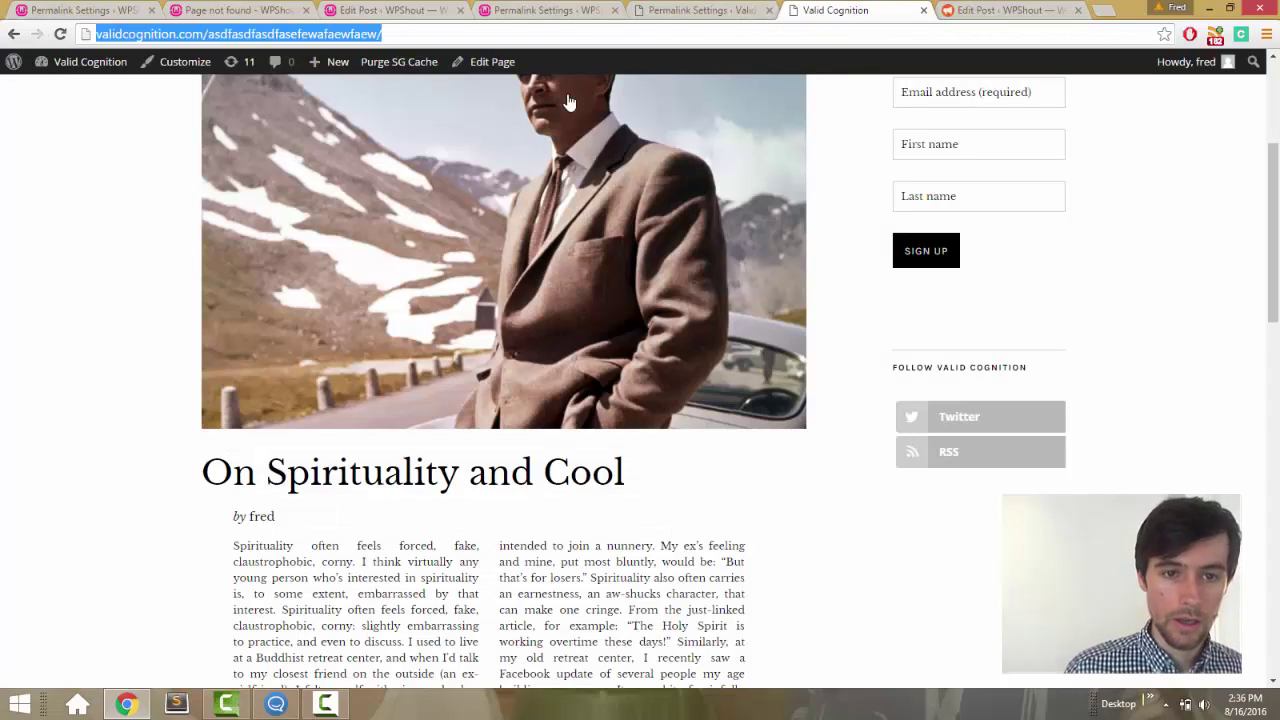
click(383, 64)
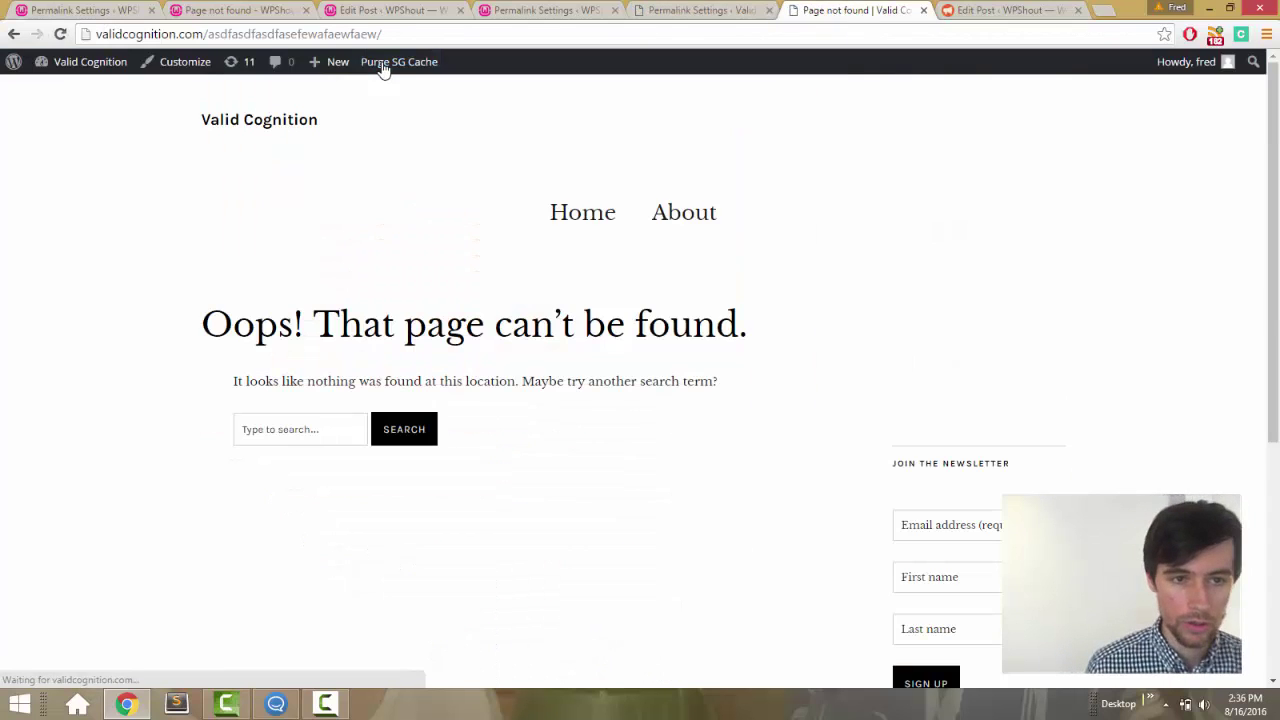
click(590, 222)
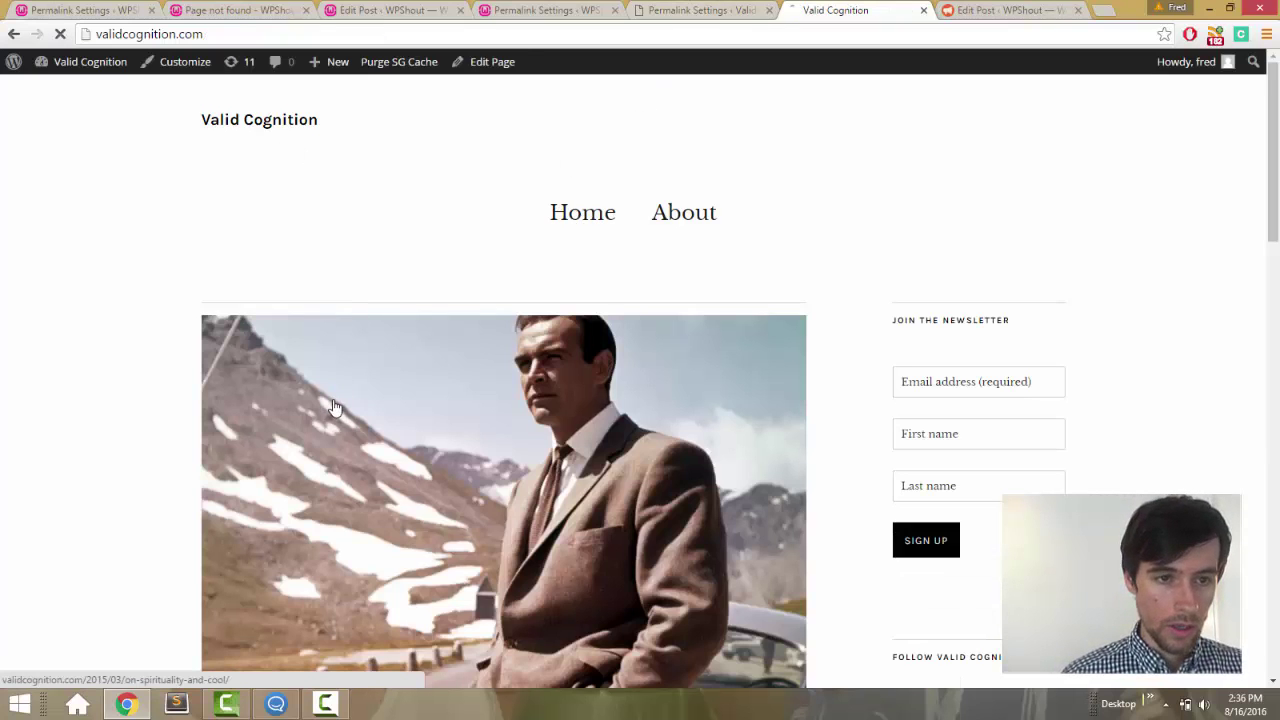
click(336, 410)
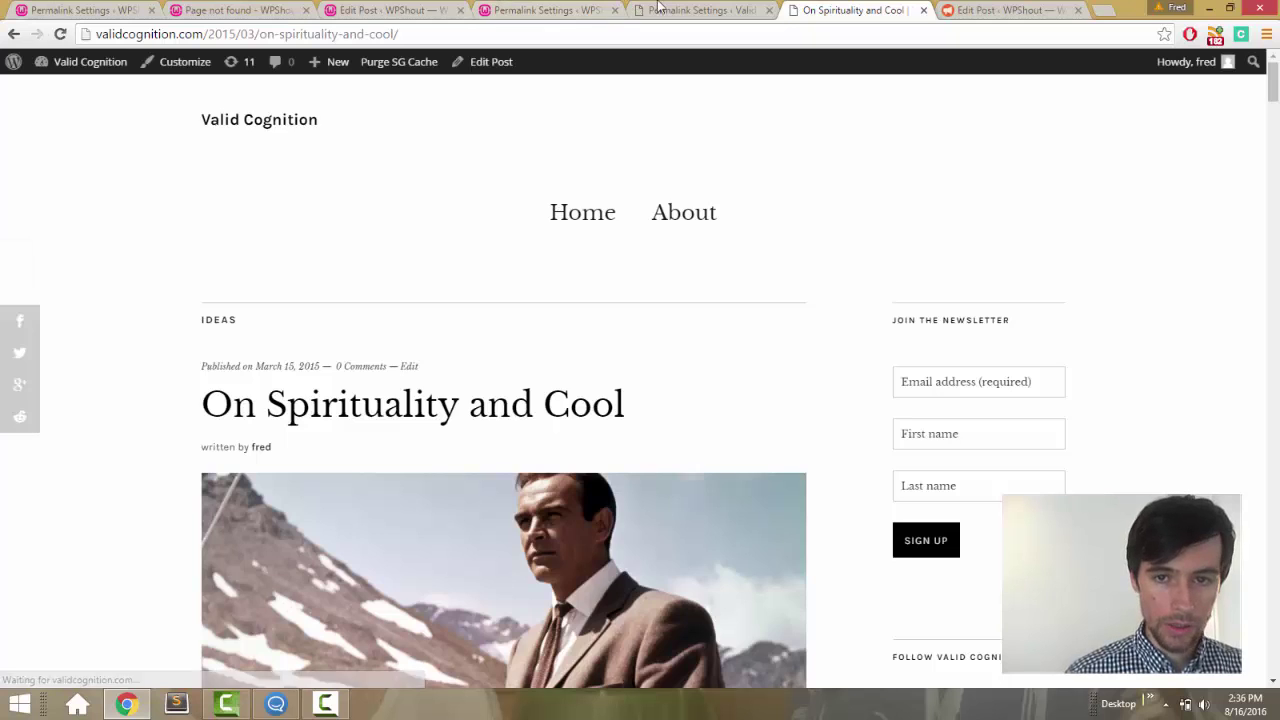
- Set the Valid Cognition site's permalink structure to Post name and save the changes
click(700, 10)
click(216, 491)
scroll(206, 497, down, 3)
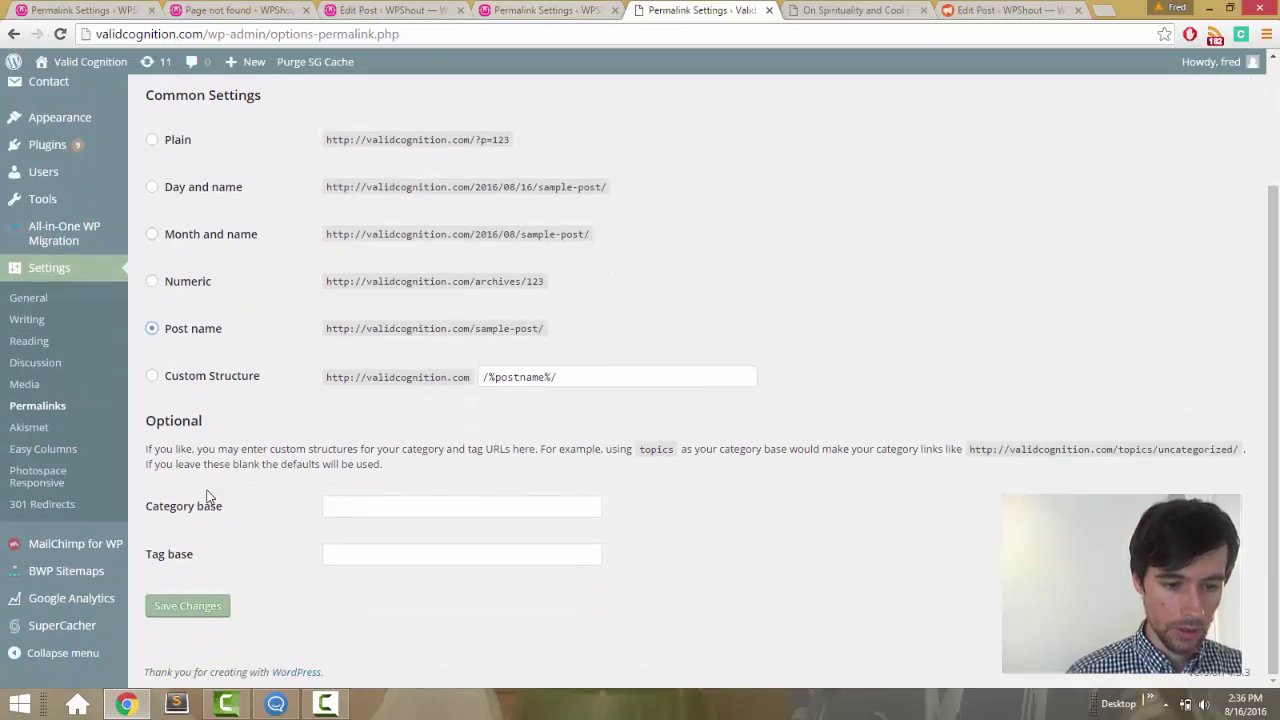
click(193, 604)
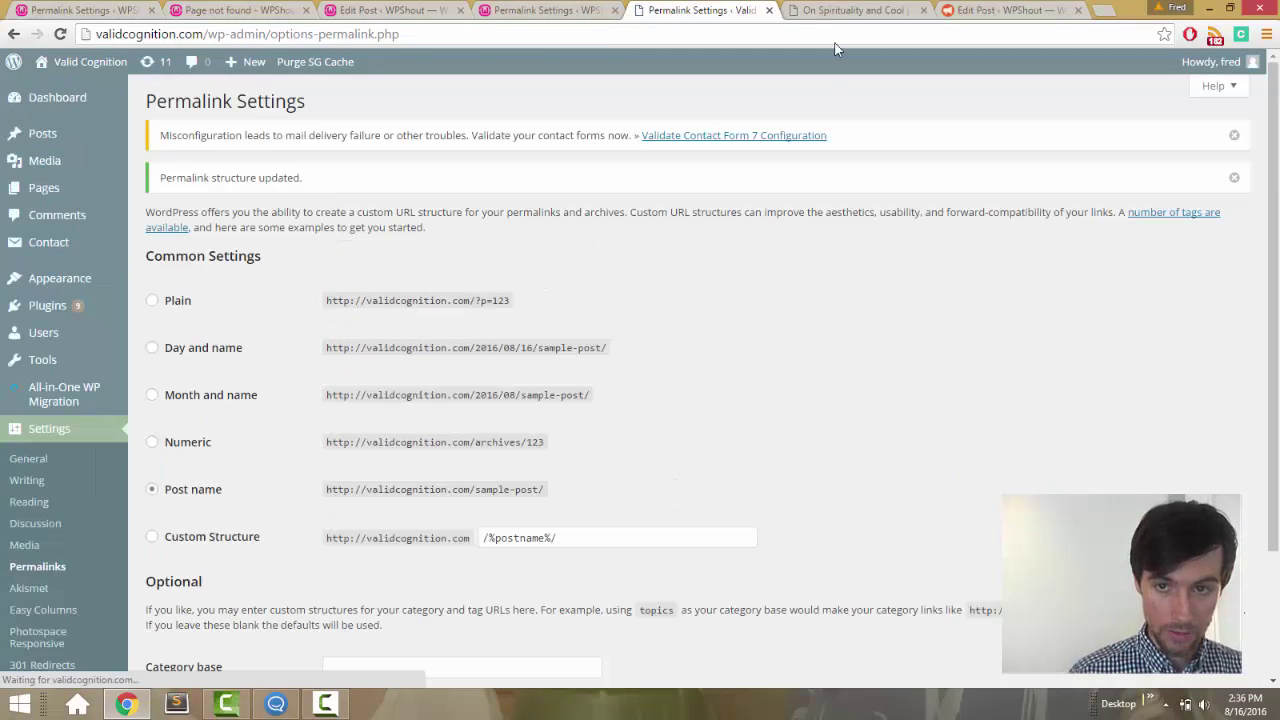
- Reload the On Spirituality and Cool post from its 2015/03 address and compare that address with the site's permalink settings
key(ctrl+Tab)
click(385, 34)
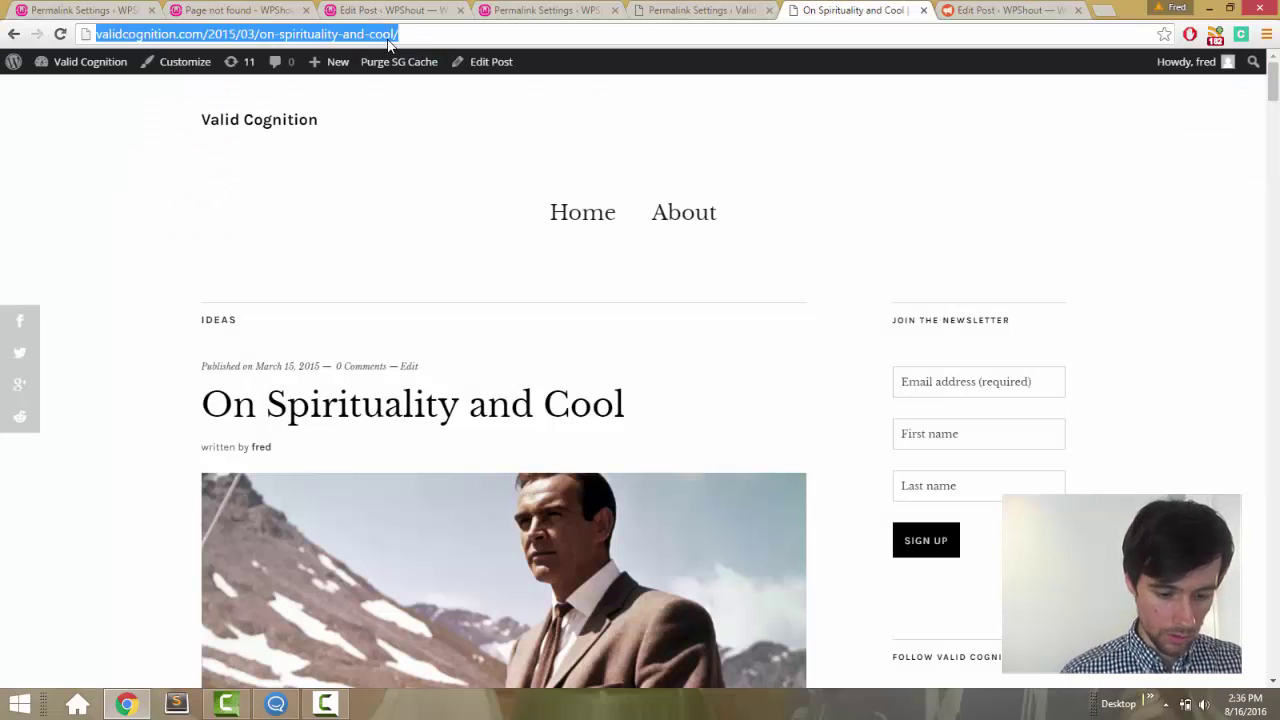
click(390, 62)
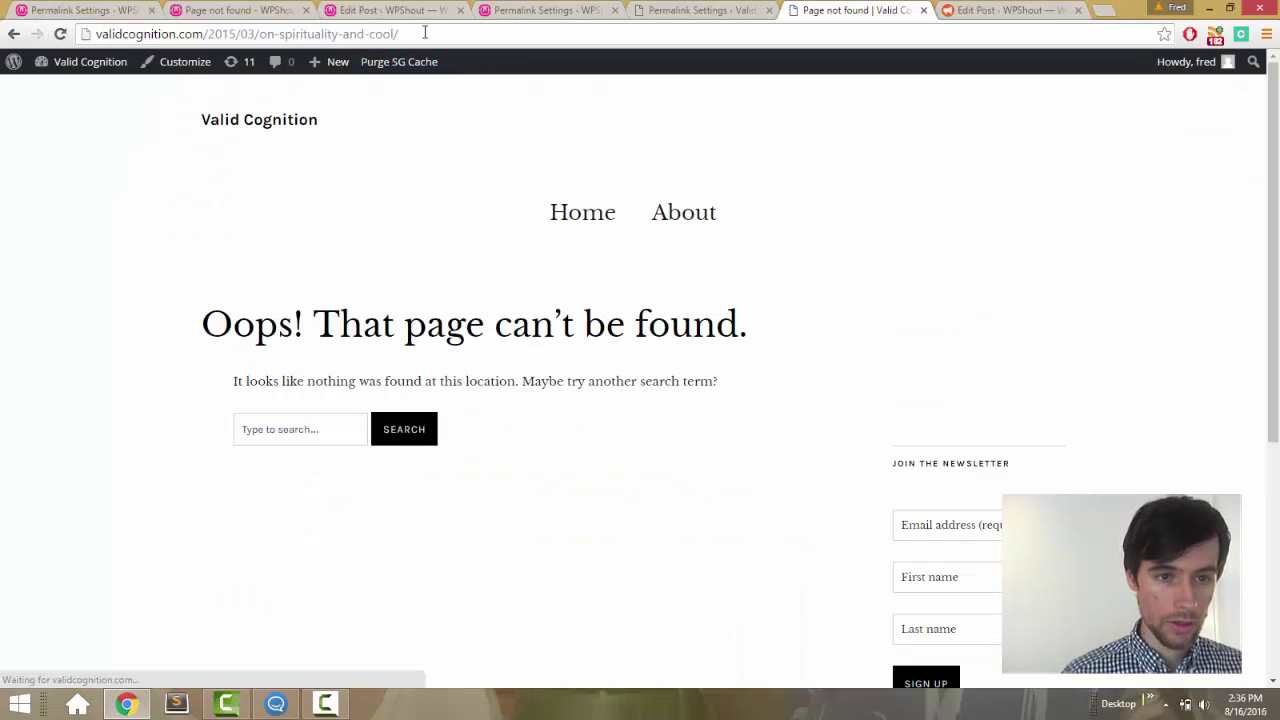
click(424, 33)
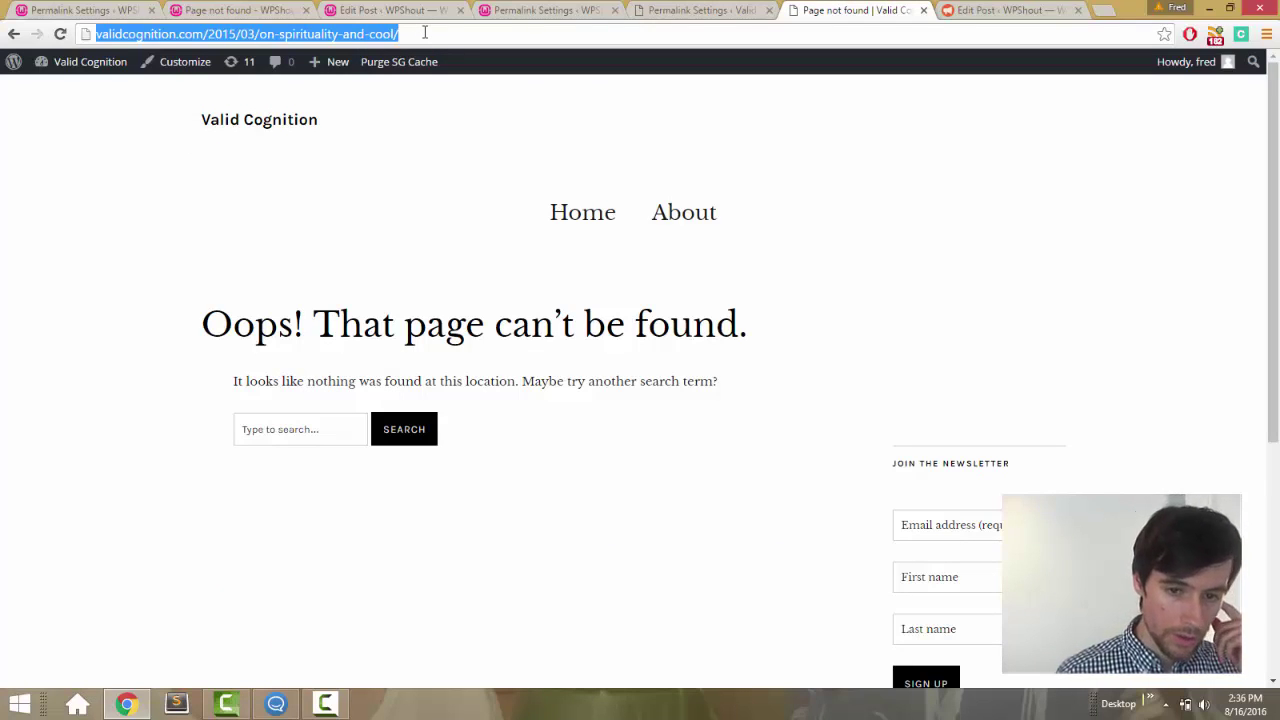
click(703, 9)
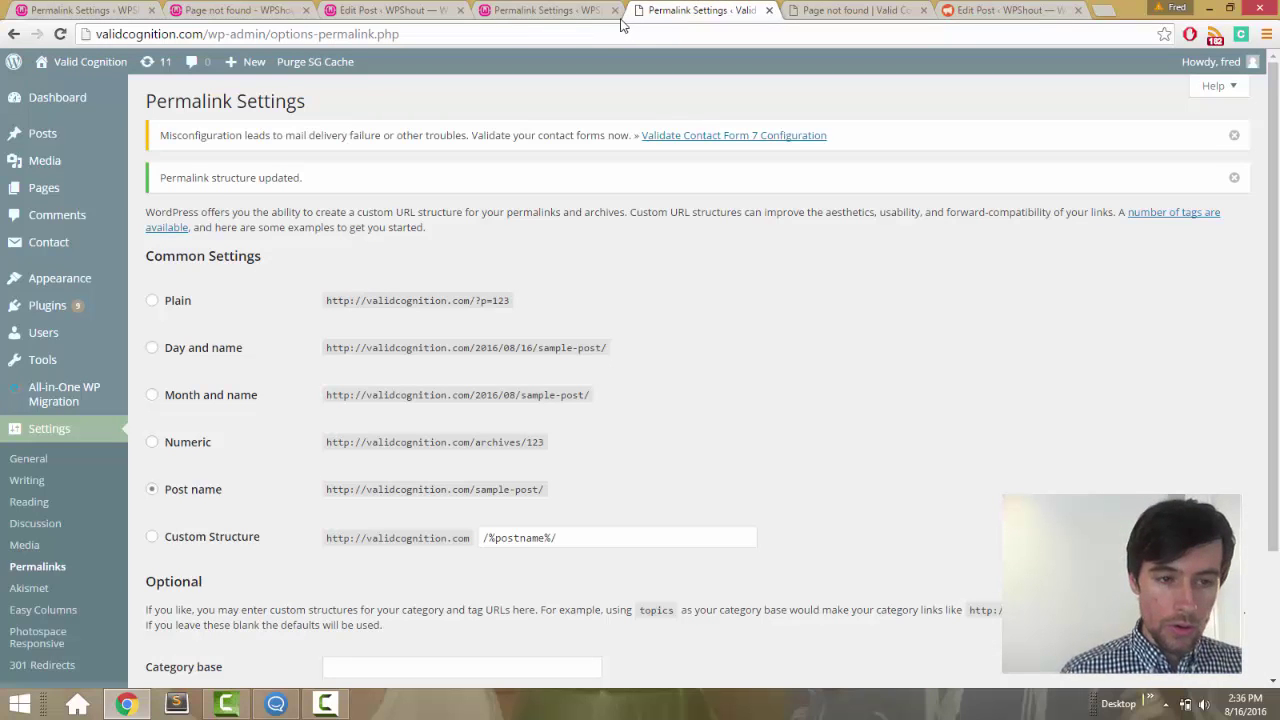
- Set the WPShout staging site's permalink structure to Plain and save the changes
click(80, 10)
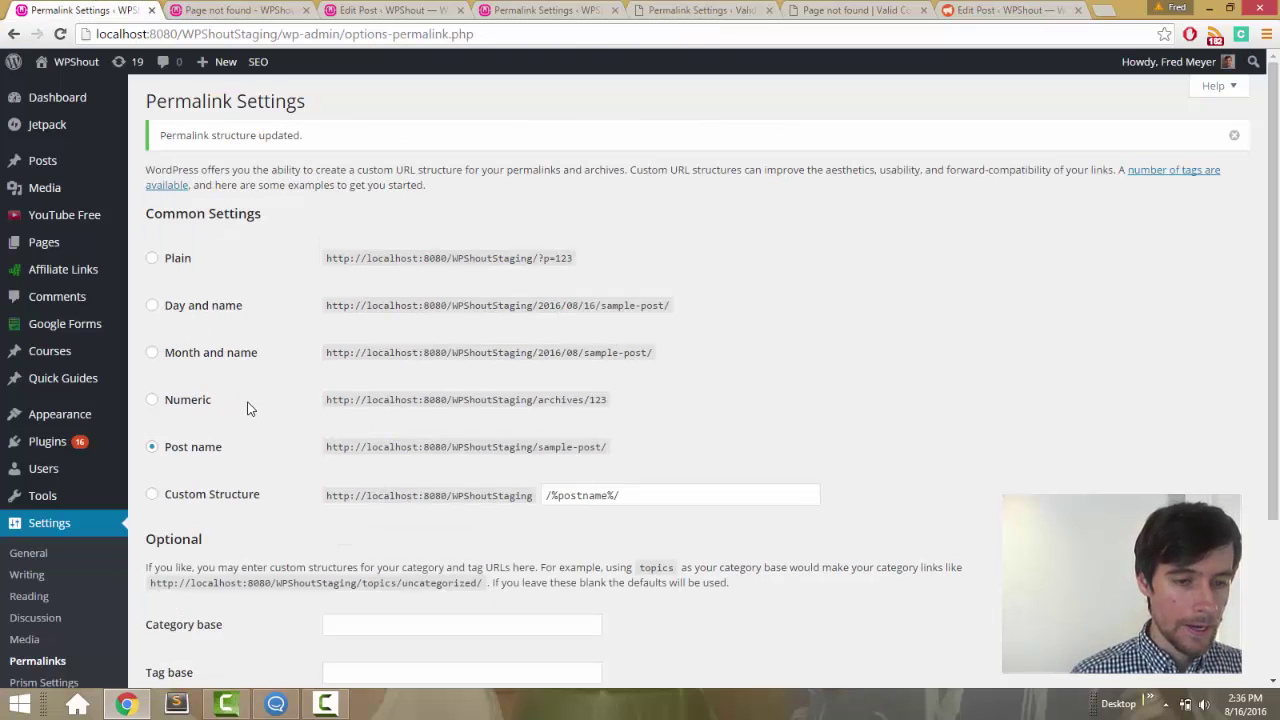
click(172, 264)
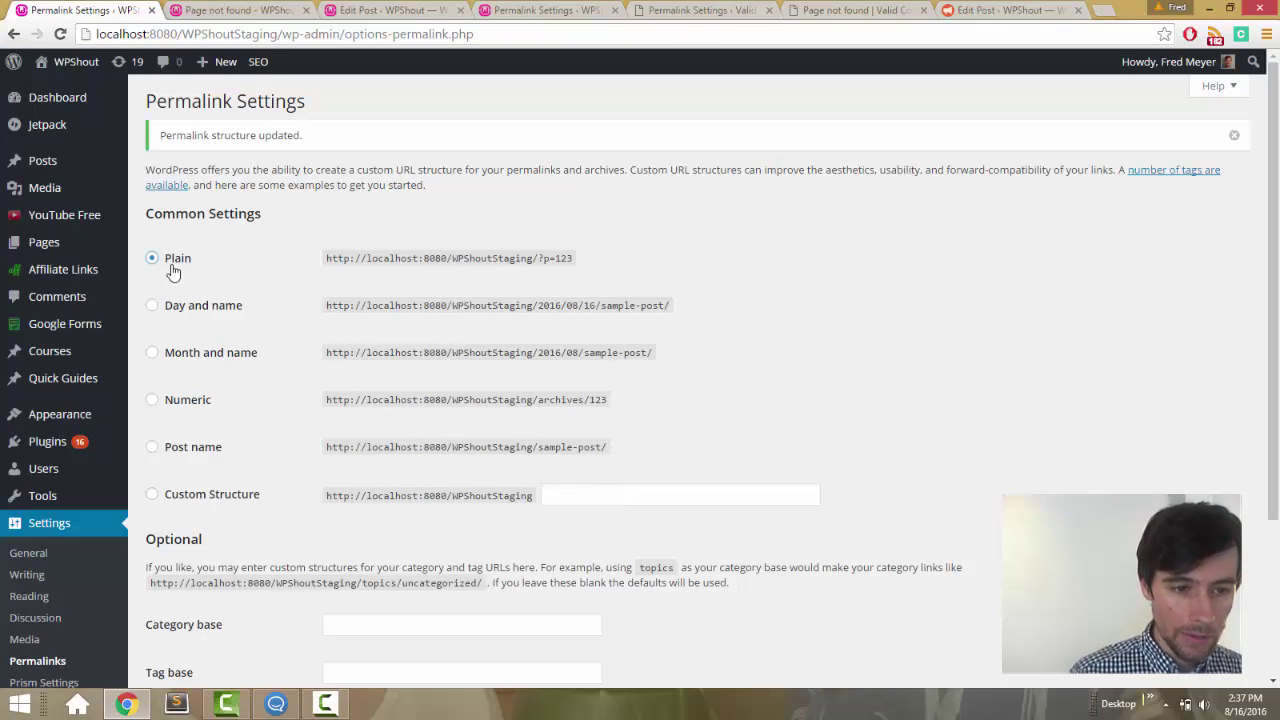
scroll(171, 271, down, 3)
click(187, 508)
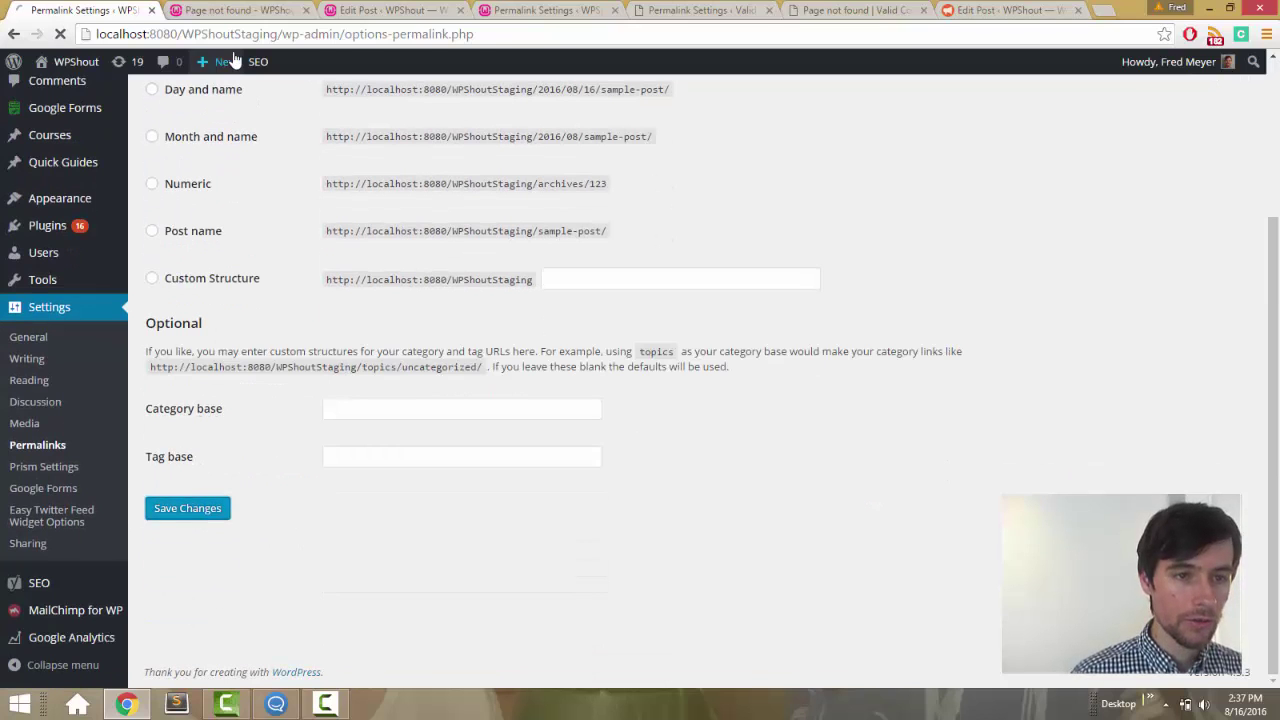
- Go to the staging site's Articles page and open the MySQL Basics post to check its address
click(225, 10)
click(250, 274)
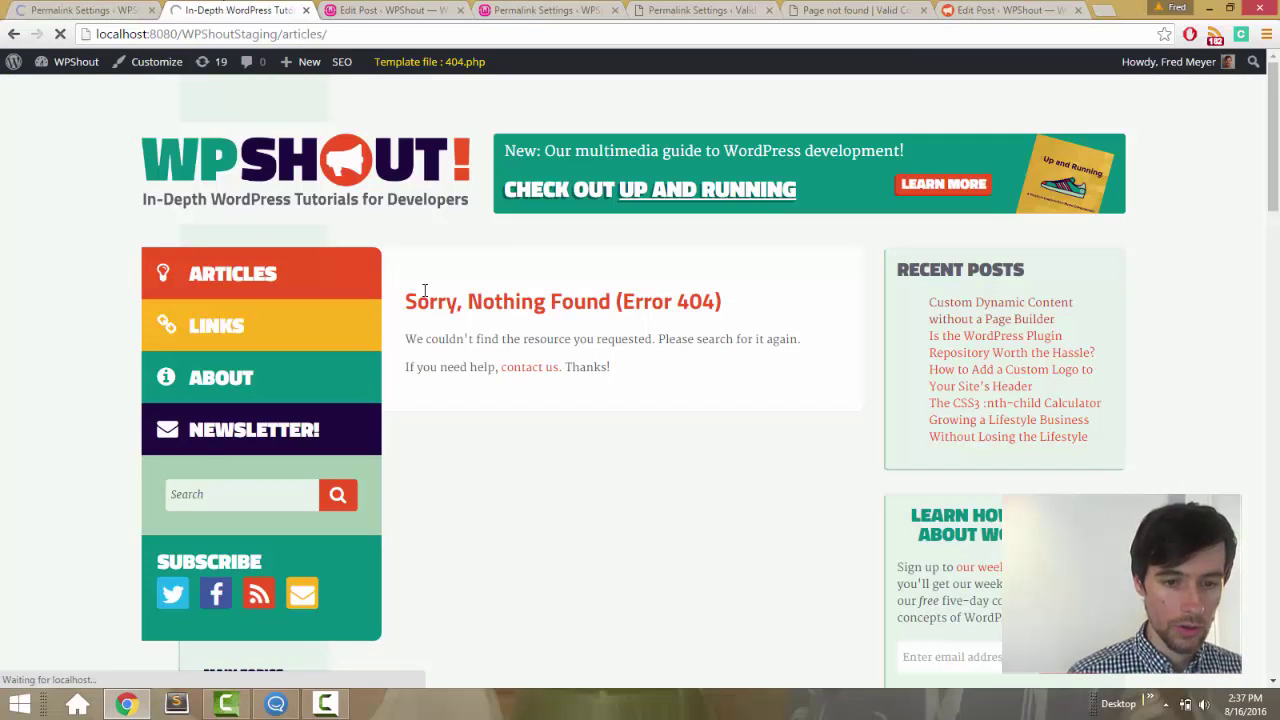
click(465, 314)
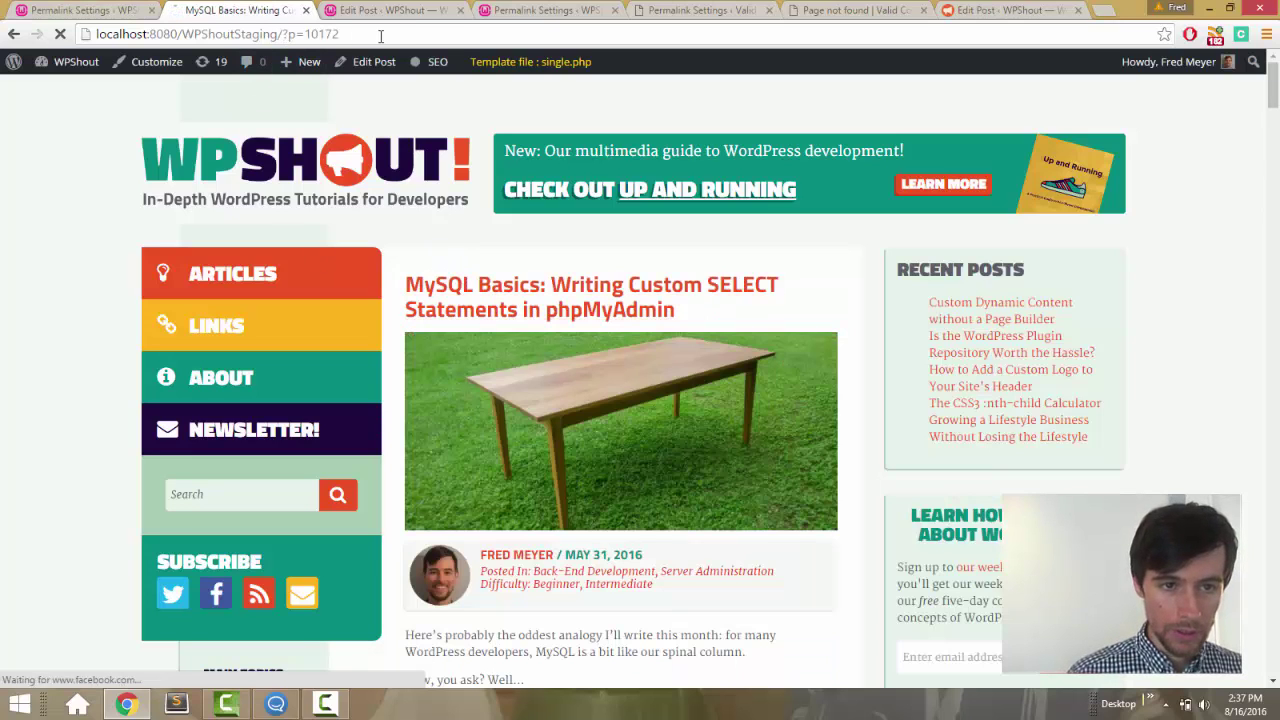
- Switch the WPShout staging site's permalink structure from Plain to Post name and save the changes
click(108, 8)
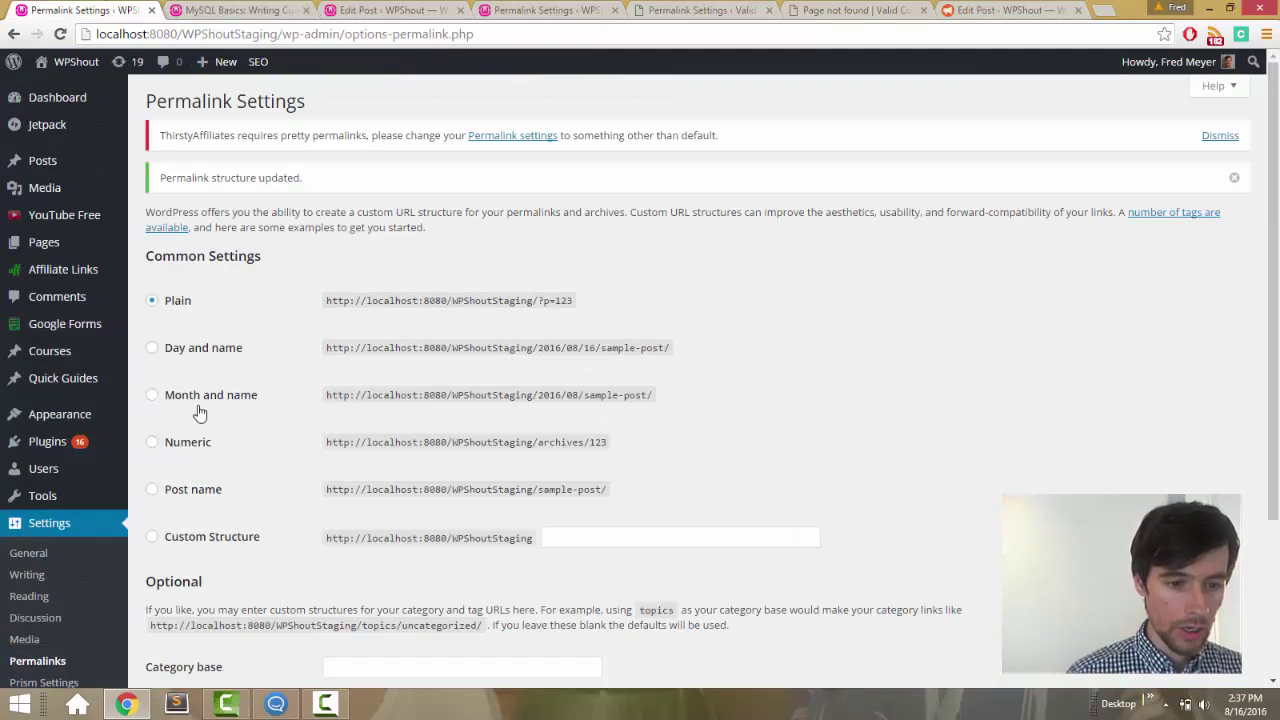
click(177, 491)
scroll(177, 491, down, 2)
click(180, 549)
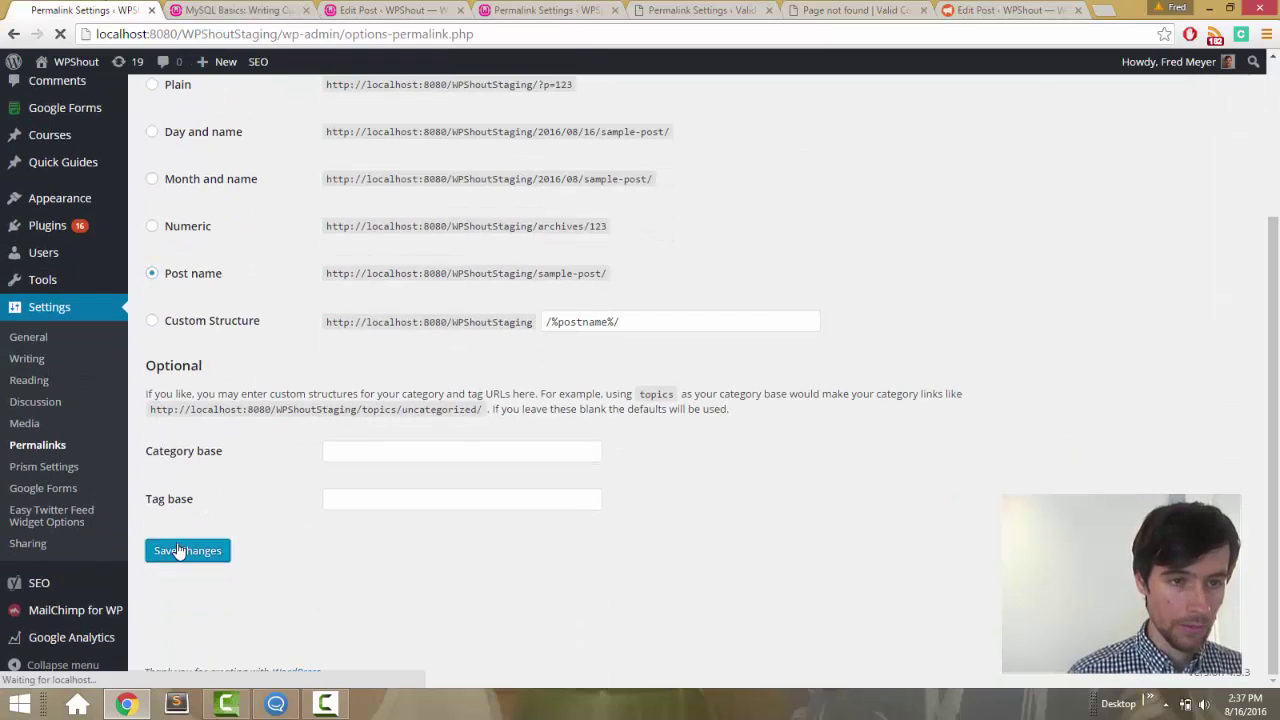
- Reload the MySQL Basics post from its plain ?p=10172 address
click(200, 11)
click(197, 34)
key(Return)
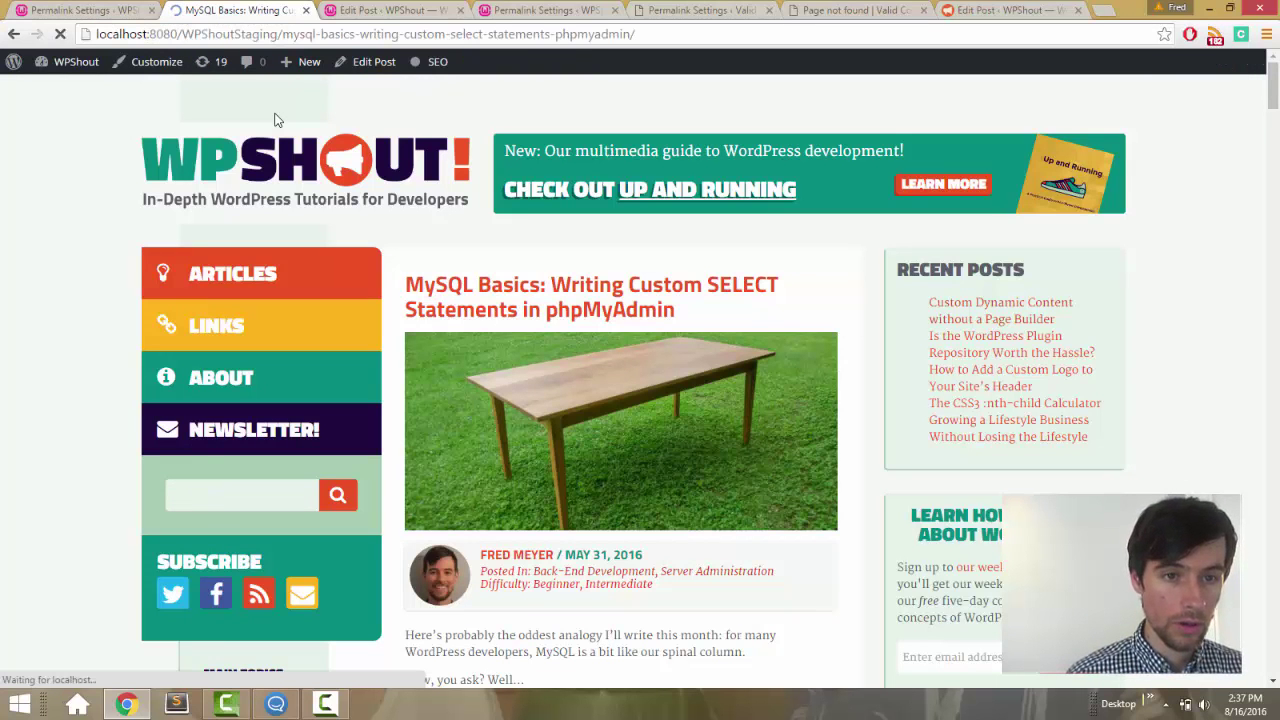
- Set the WPShout staging site's permalink structure to Day and name and save the changes
click(85, 10)
click(197, 316)
scroll(197, 316, down, 2)
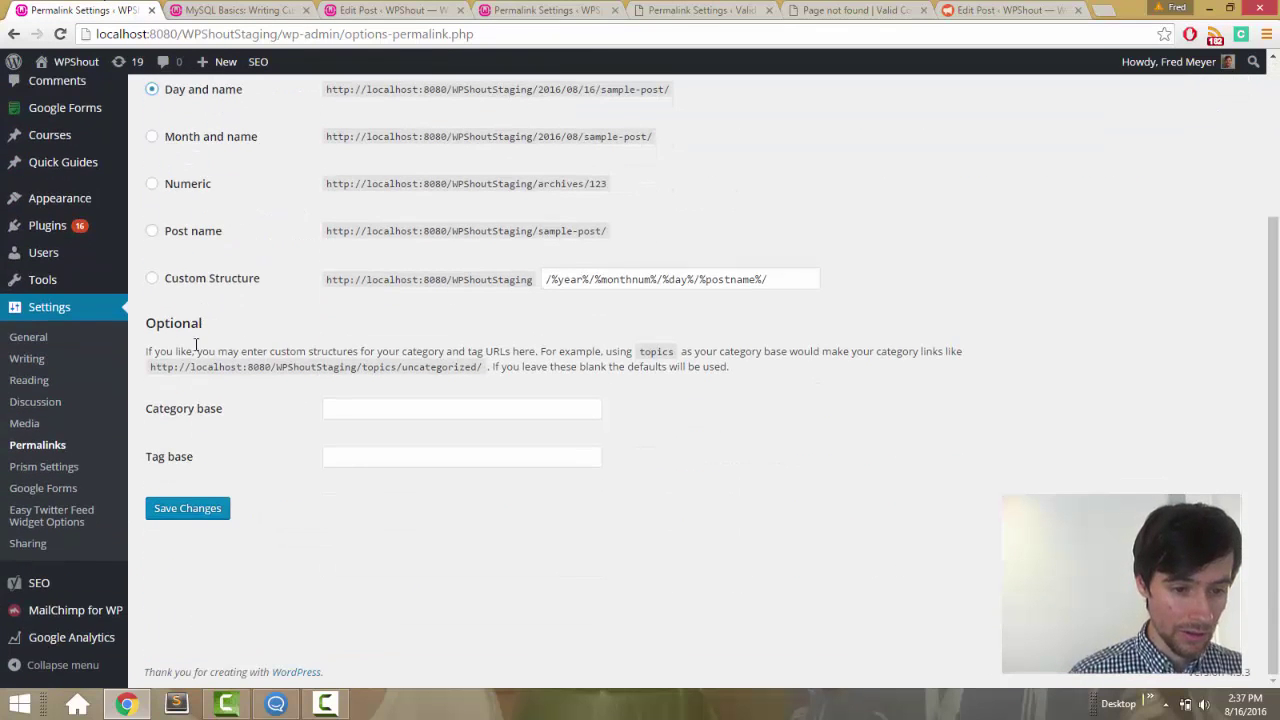
click(187, 508)
- Reload the MySQL Basics post from its post-name address without a date
click(252, 10)
click(256, 34)
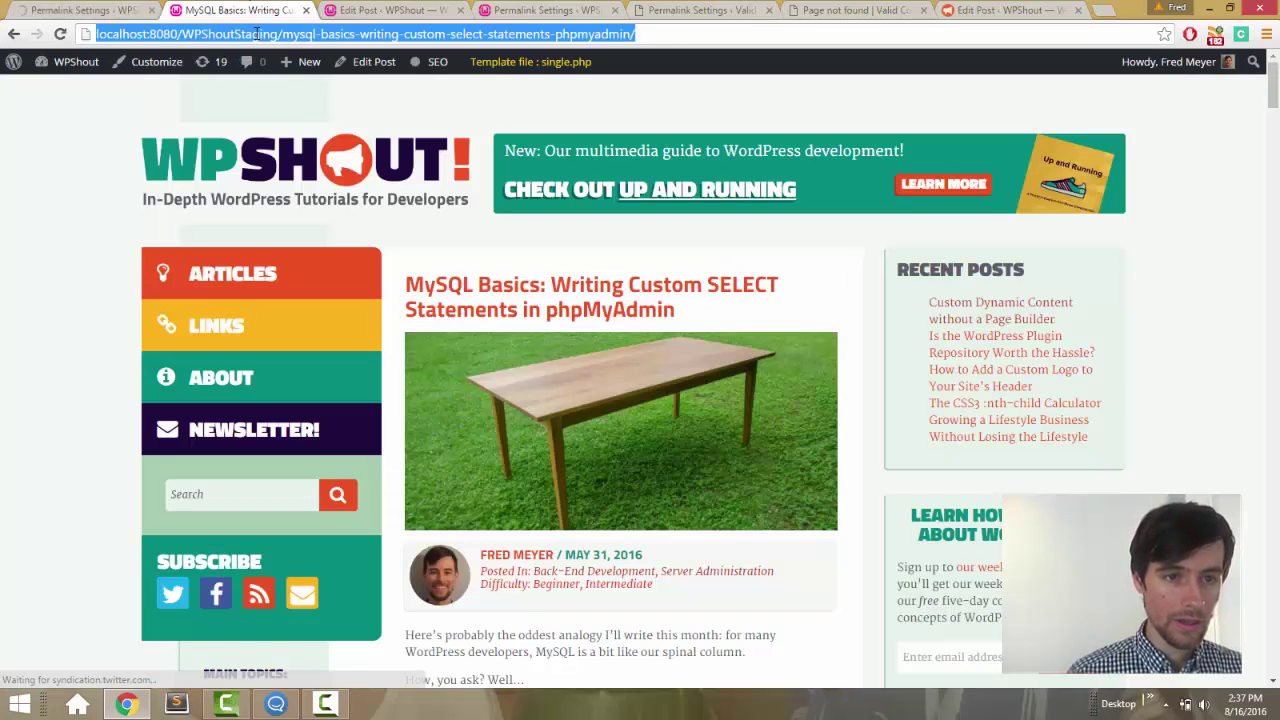
click(257, 34)
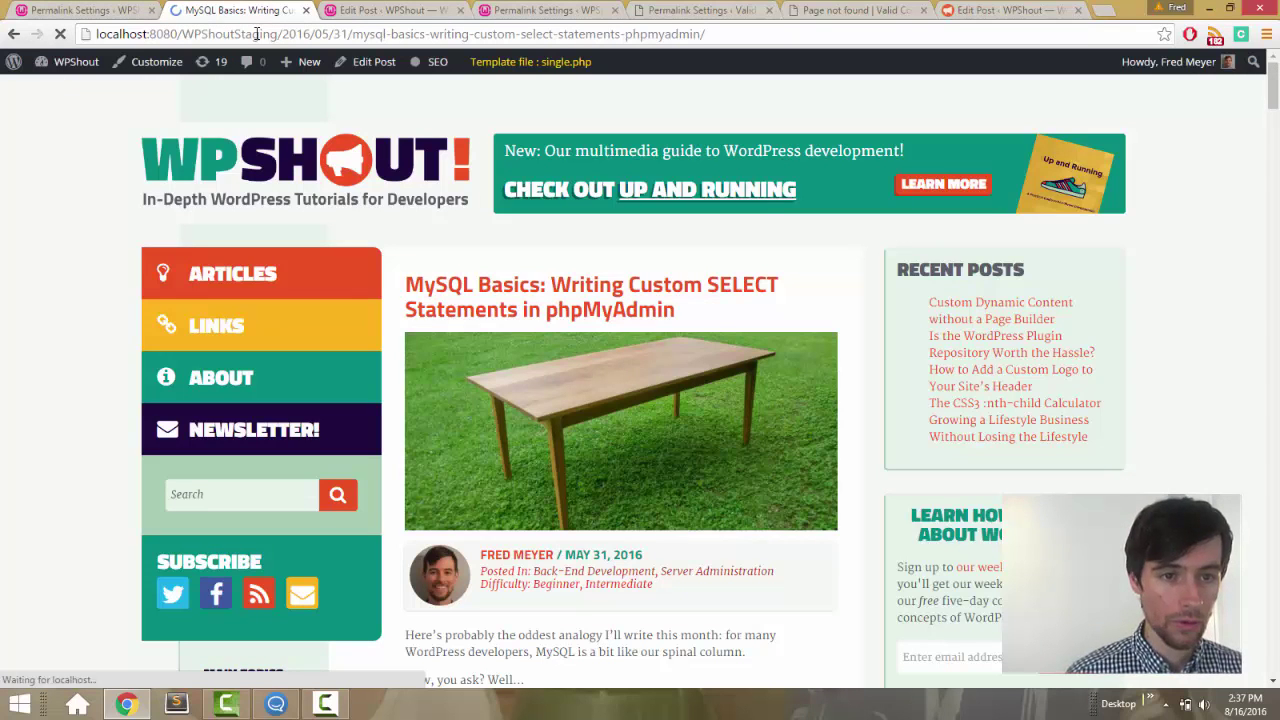
- Switch the WPShout staging site's permalink structure from Day and name to Post name and save the changes
click(90, 9)
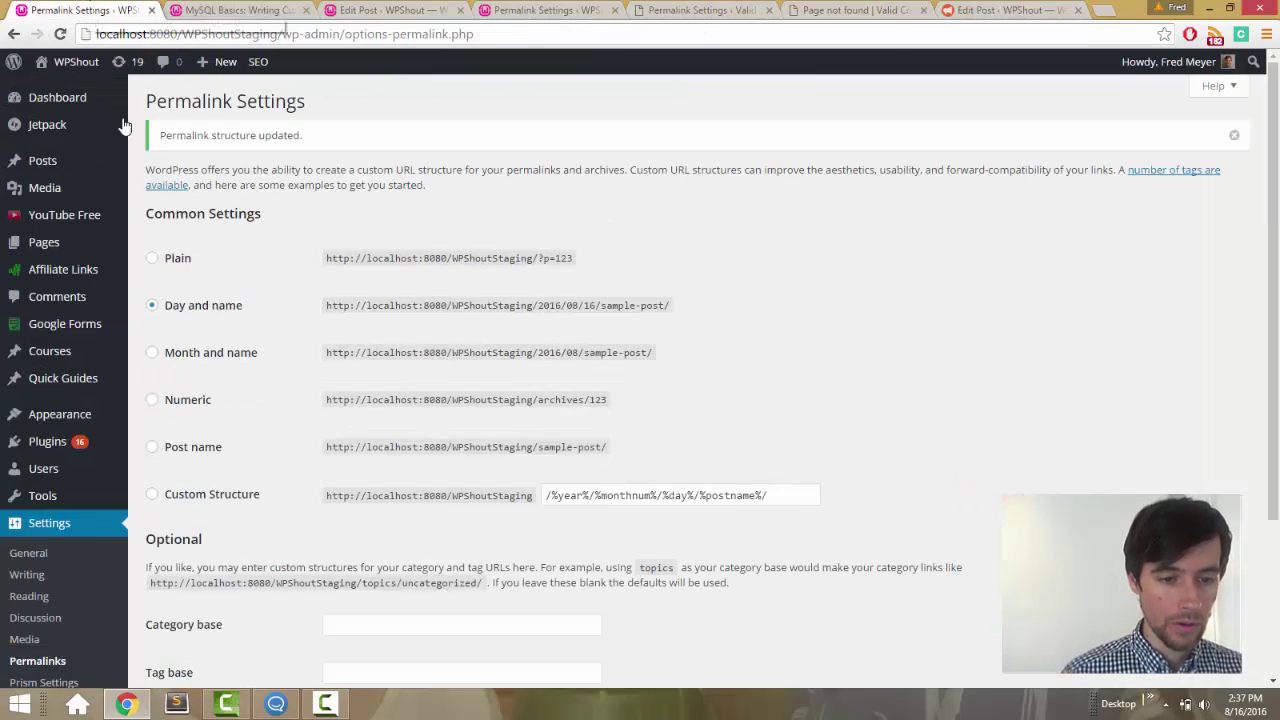
click(213, 451)
scroll(200, 470, down, 3)
click(190, 508)
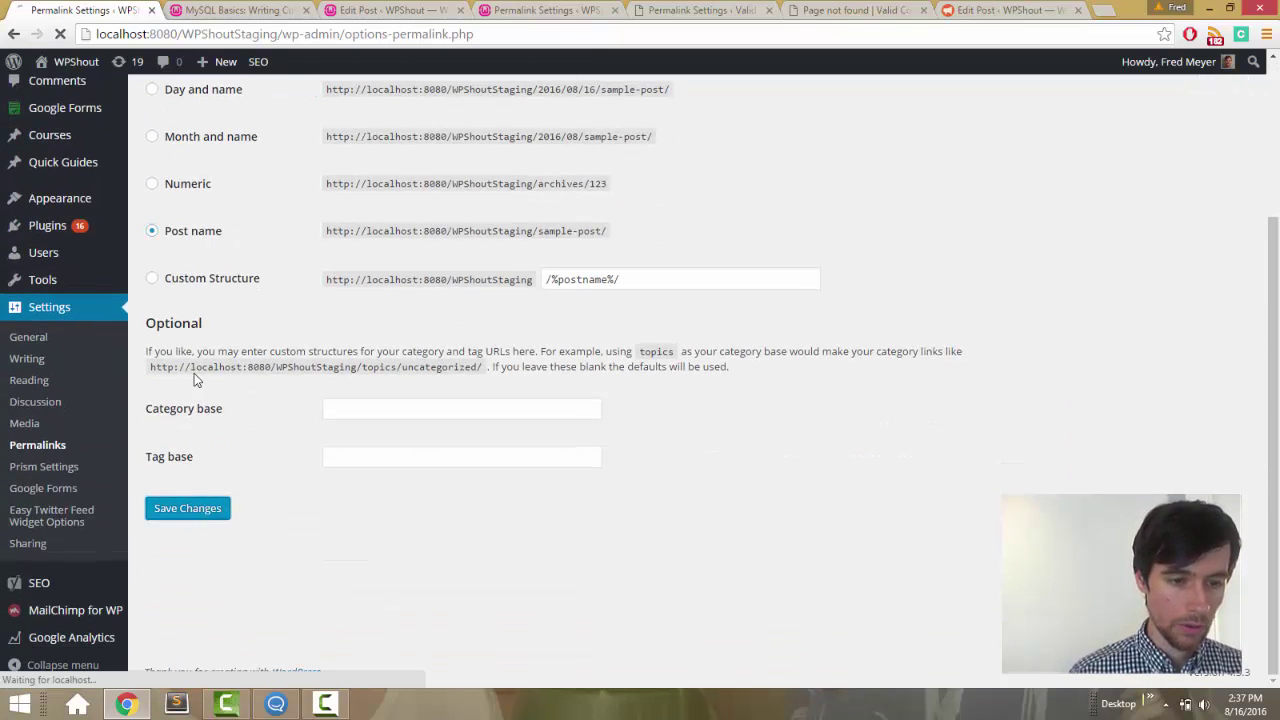
- Reload the MySQL Basics post from its 2016/05/31 address, and return to the staging site's home page
click(222, 8)
click(220, 32)
key(Return)
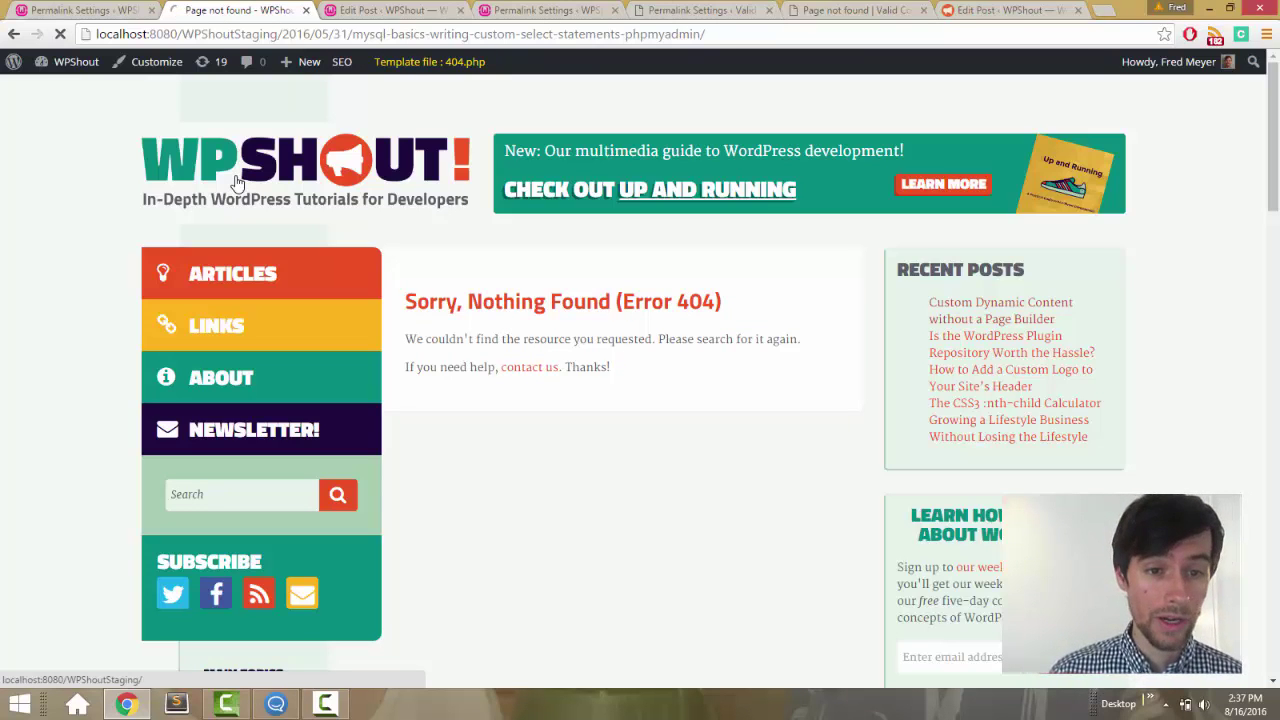
click(237, 182)
- Set the staging site's permalink structure to Month and name, save the changes, and open the MySQL Basics post from the home page
key(ctrl+1)
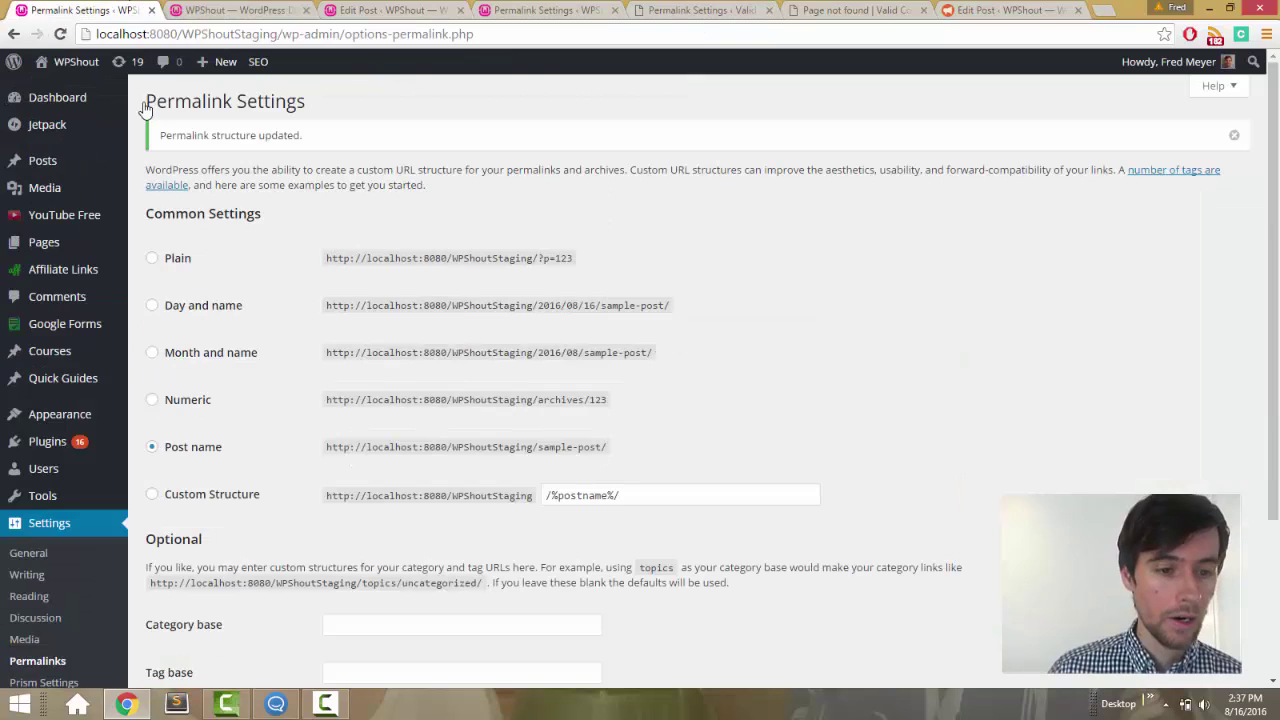
click(196, 310)
click(195, 366)
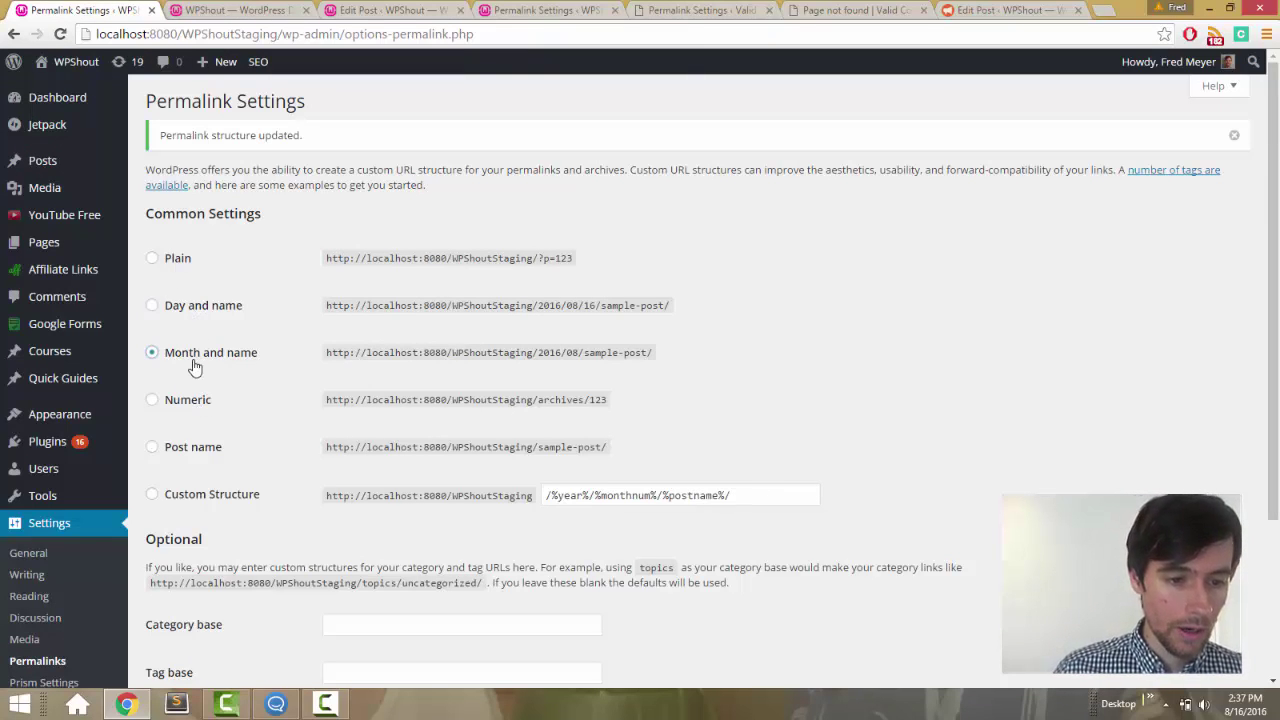
scroll(194, 380, down, 2)
click(187, 511)
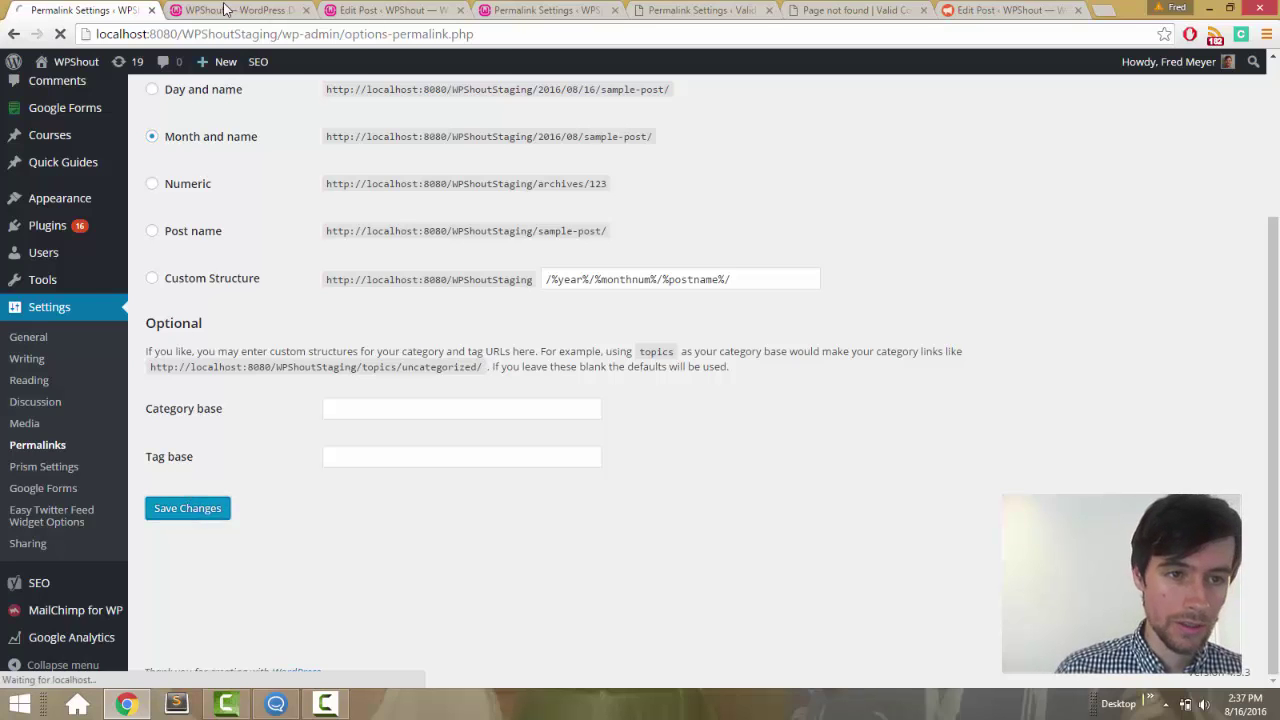
key(ctrl+Tab)
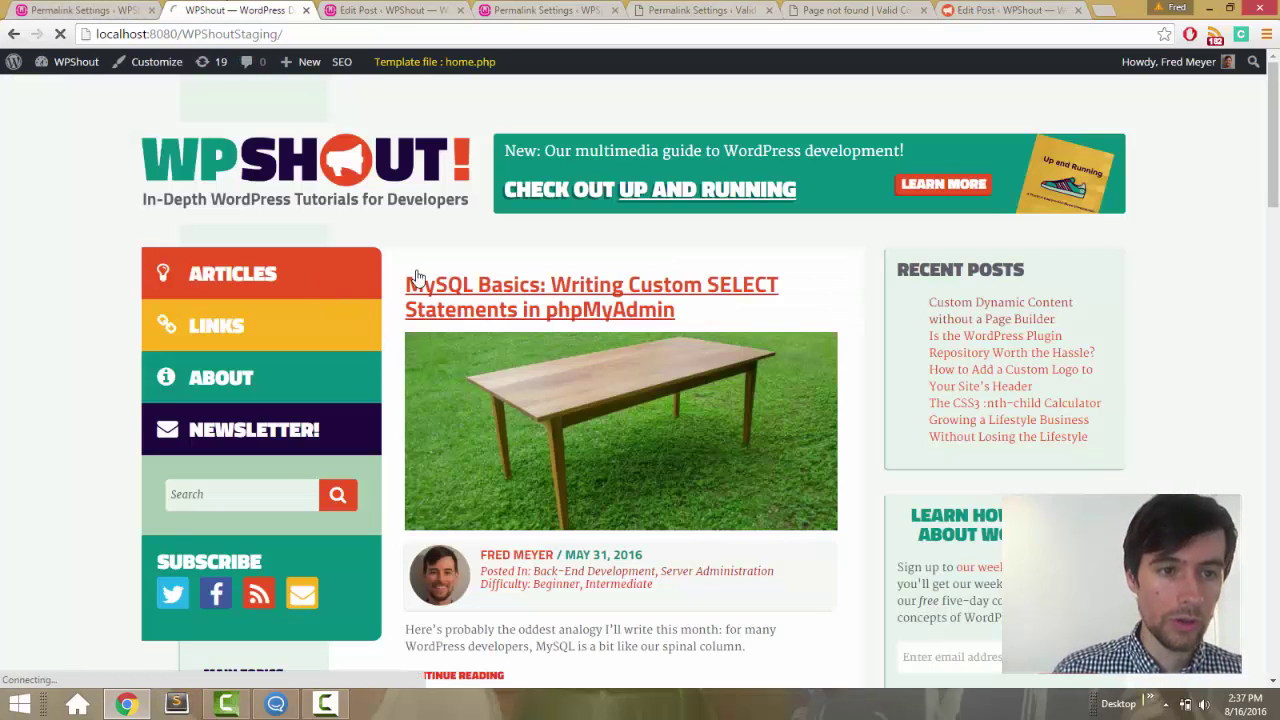
click(414, 279)
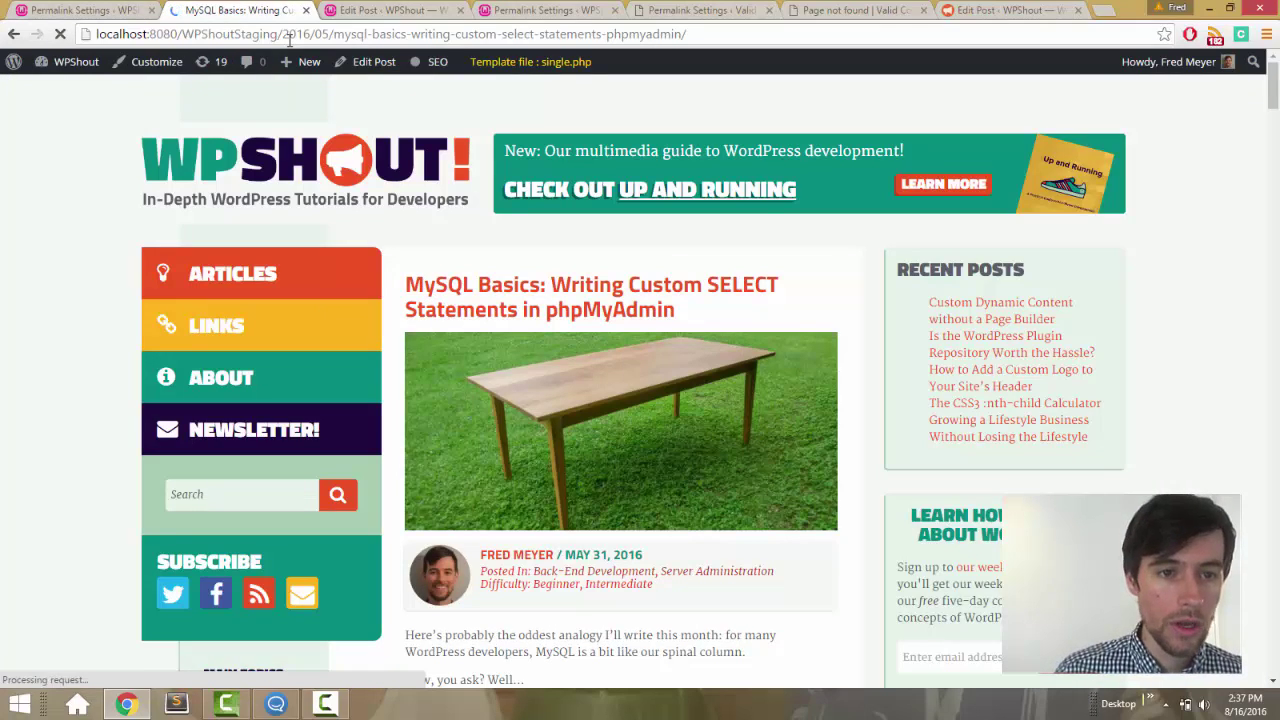
- Set the WPShout staging site's permalink structure to Numeric and save the changes
key(ctrl+shift+Tab)
click(205, 407)
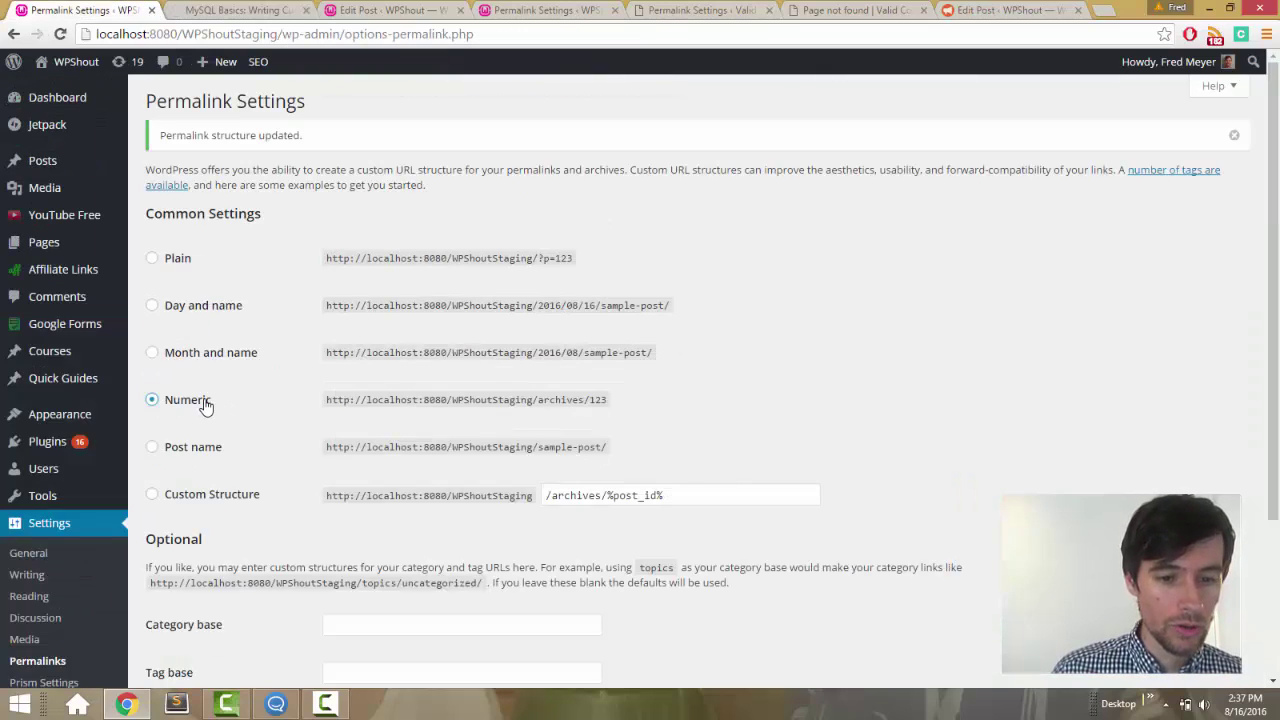
scroll(205, 407, down, 2)
scroll(206, 403, up, 2)
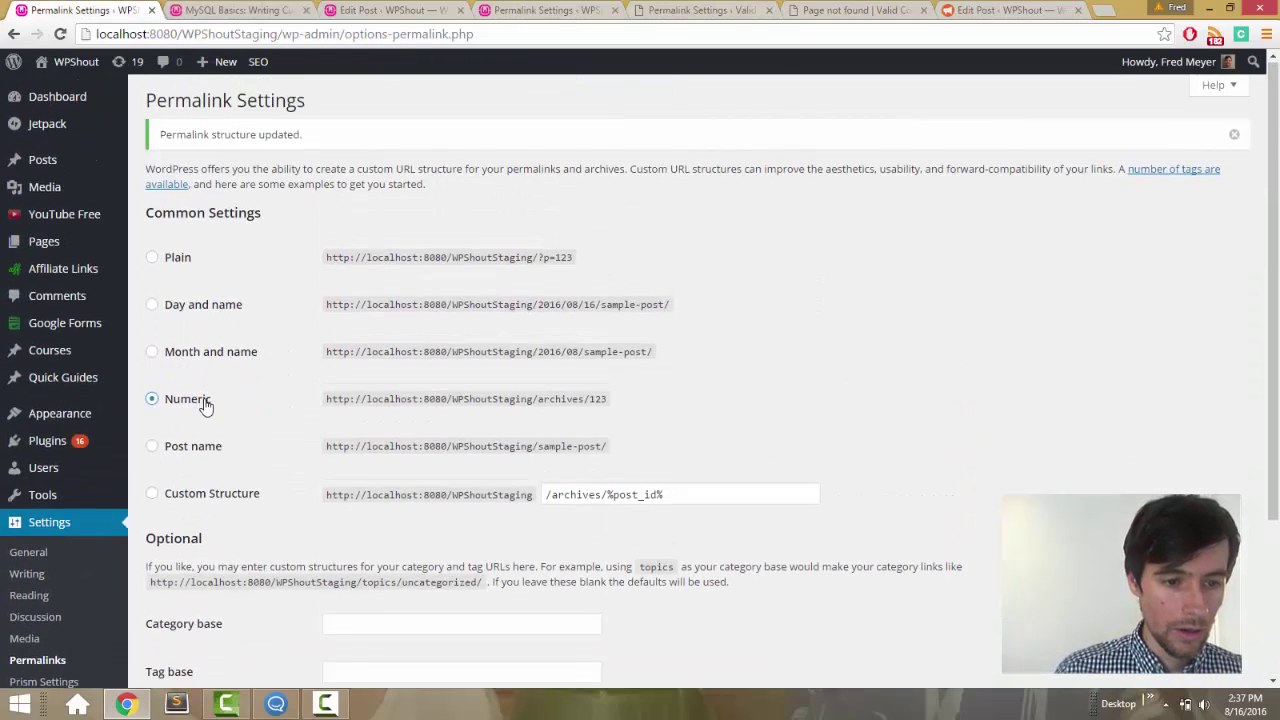
scroll(195, 460, down, 2)
click(186, 510)
- Reload the MySQL Basics post from its 2016/05 address and check the address it resolves to
click(207, 9)
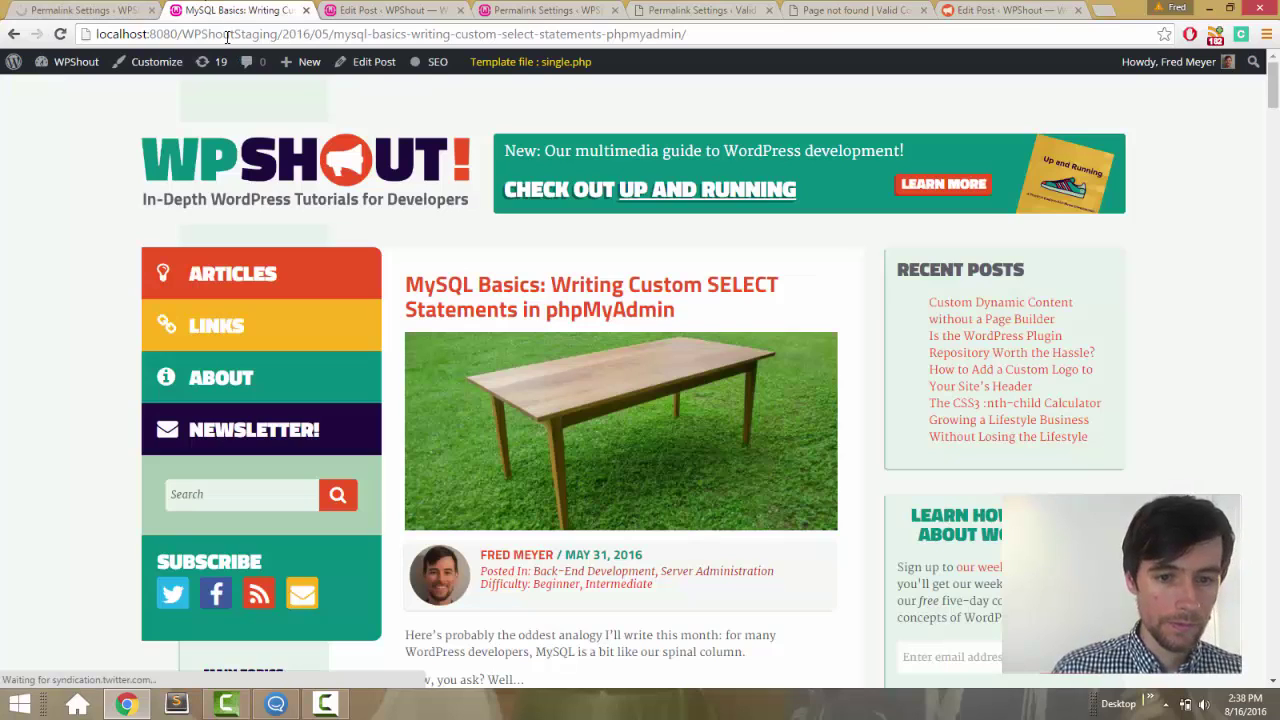
click(227, 37)
key(Return)
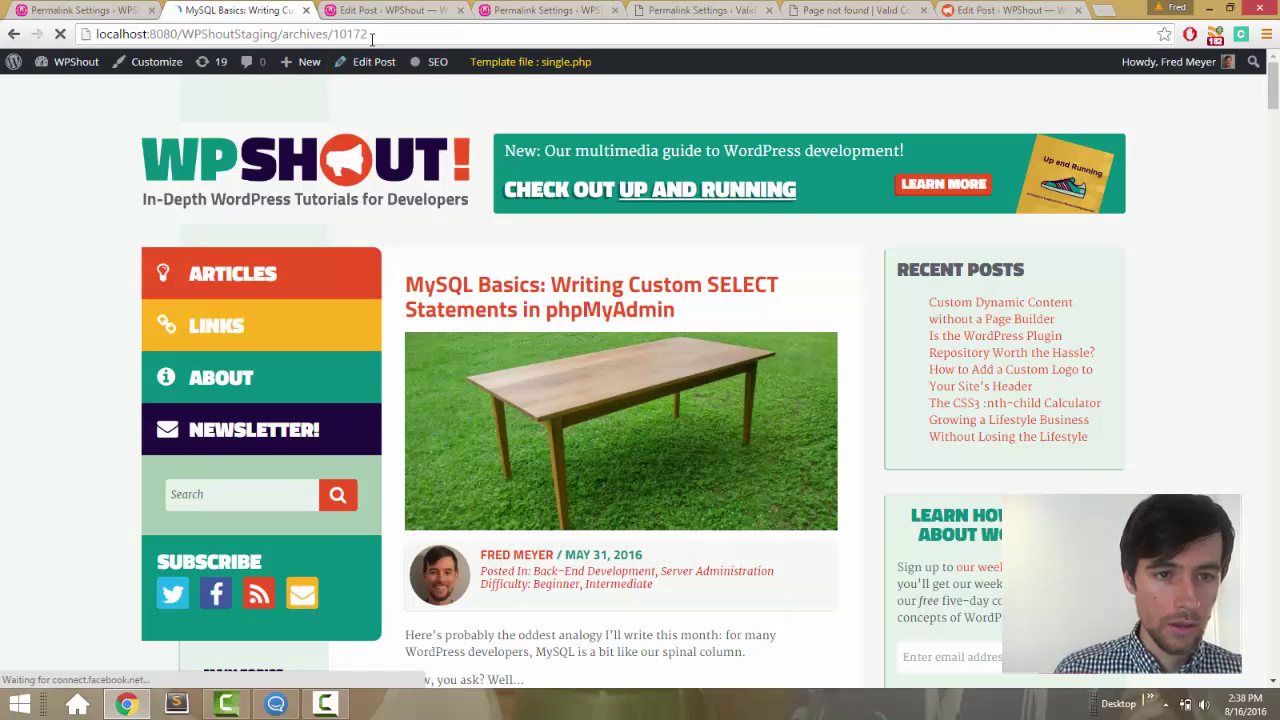
click(230, 34)
- Switch the WPShout staging site's permalink structure from Numeric to Month and name and save the changes
click(50, 7)
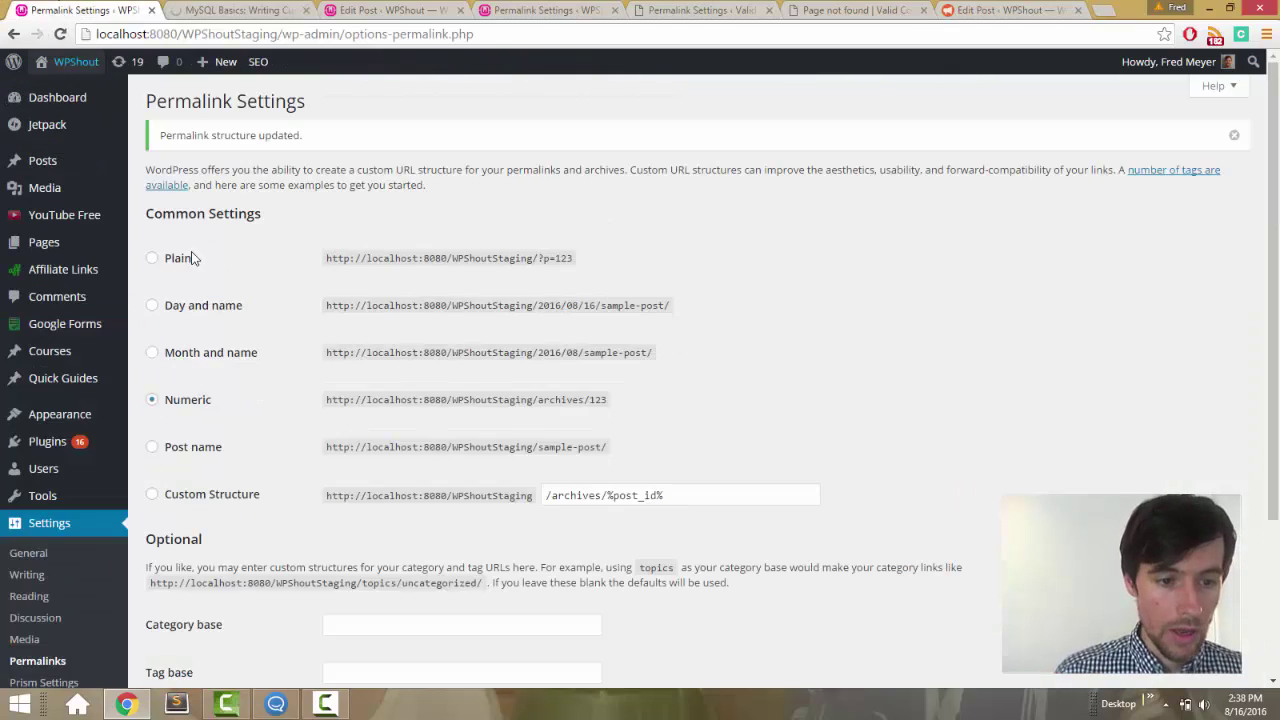
click(194, 357)
scroll(193, 410, down, 2)
click(187, 508)
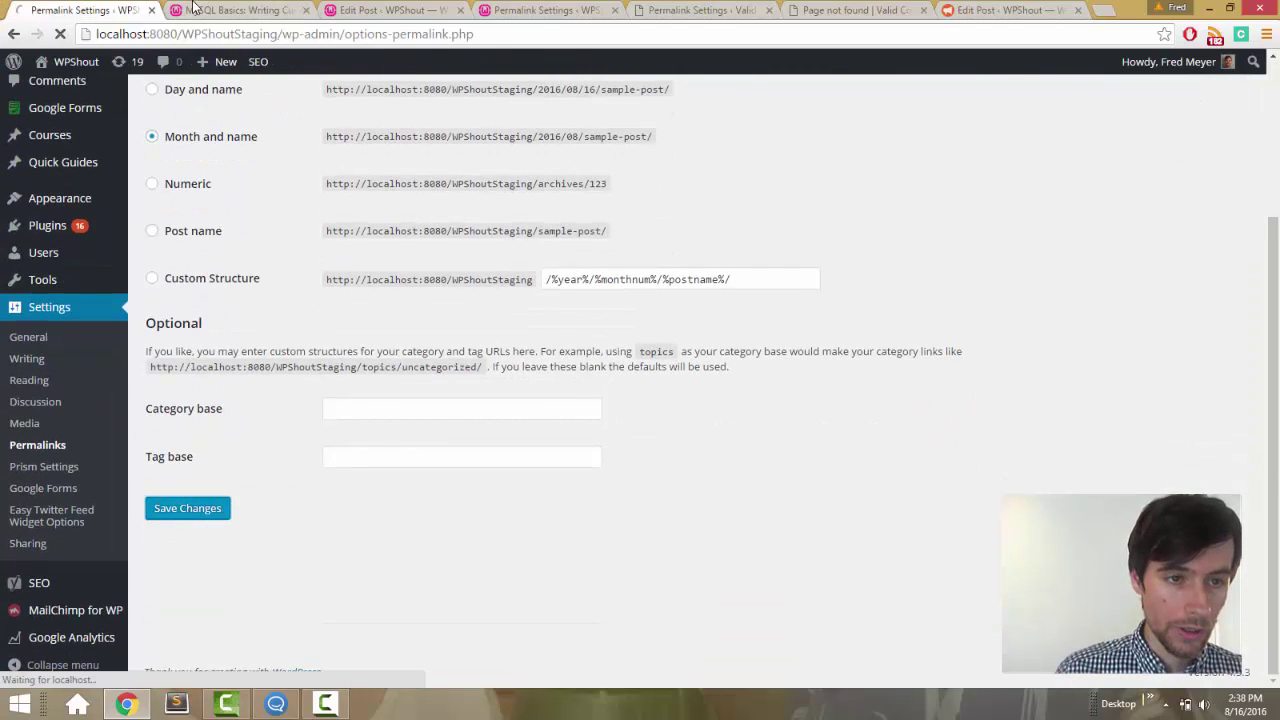
- Reload the MySQL Basics post from its numeric archives/10172 address on the staging site to test whether it redirects
click(230, 10)
click(197, 36)
key(Return)
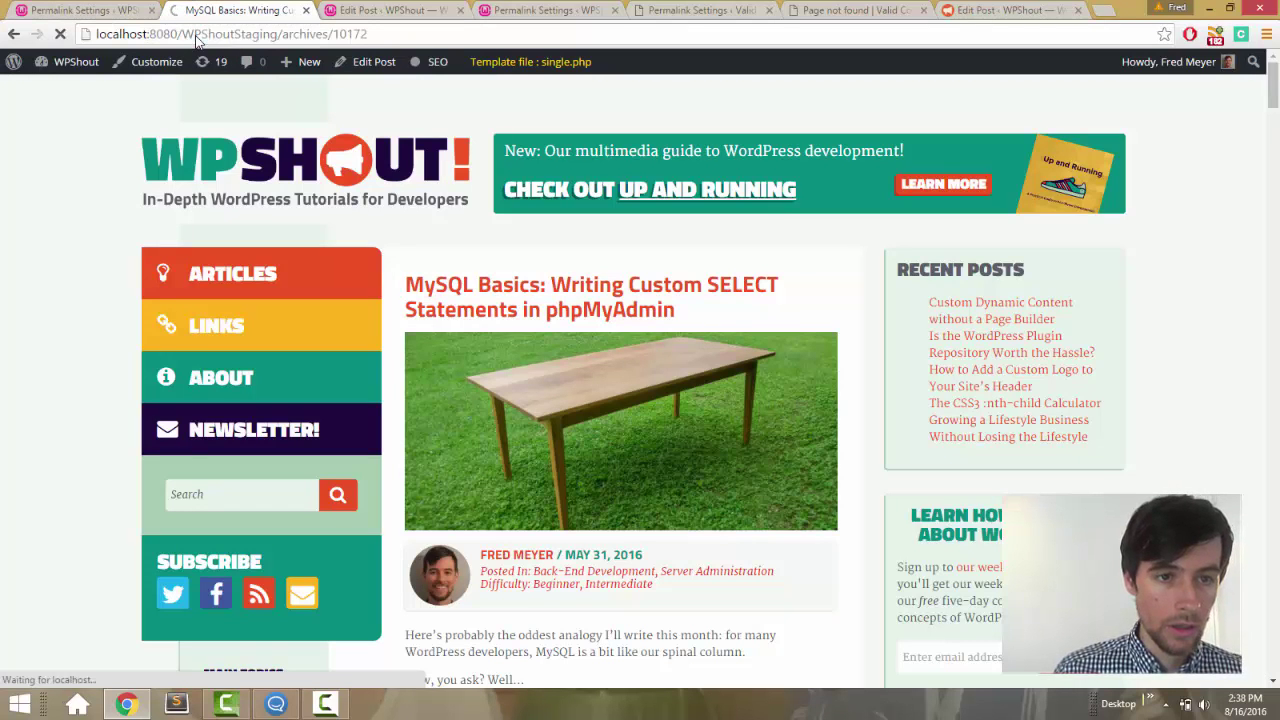
click(200, 35)
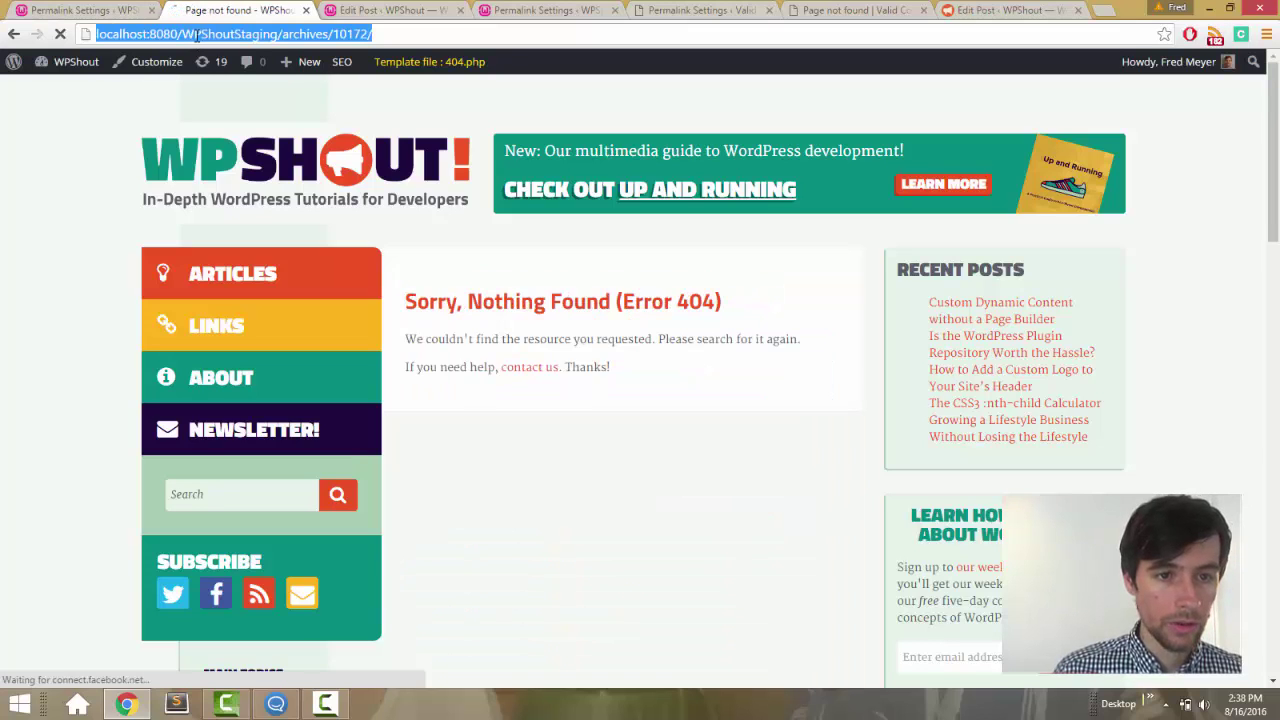
- Compare the staging site's permalink structure options with the archives/10172 address of the requested post
key(ctrl+shift+Tab)
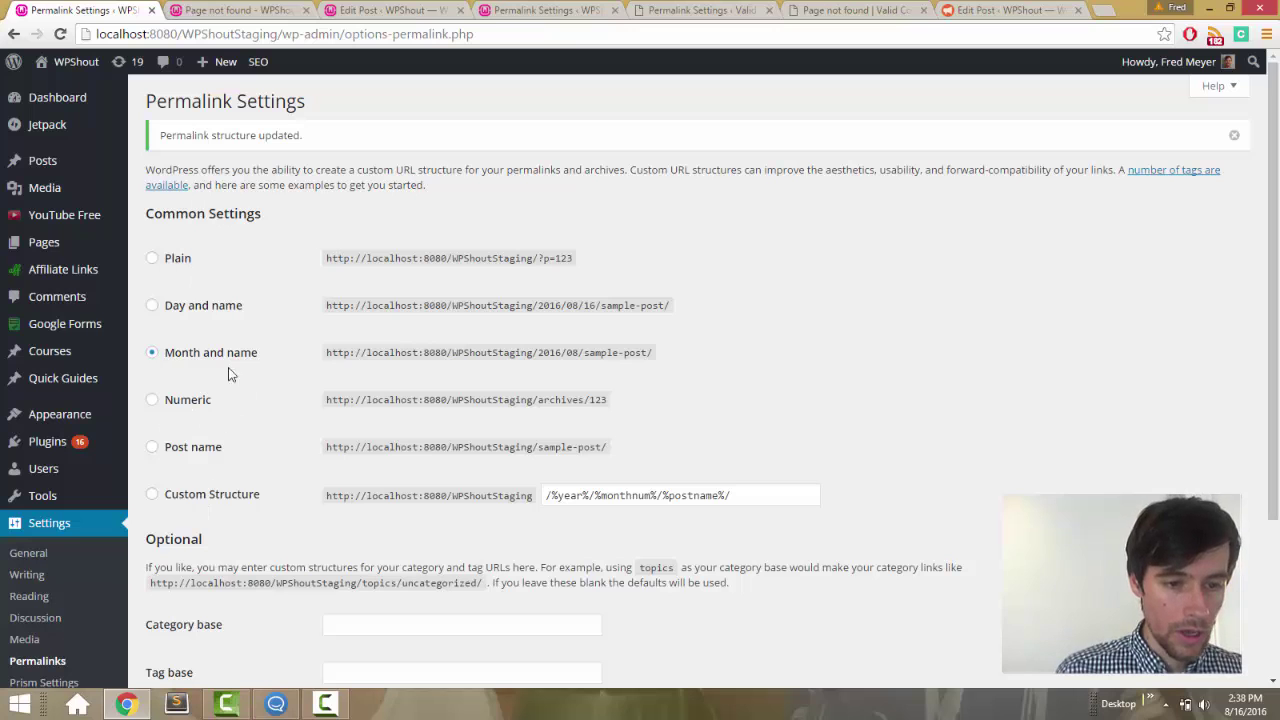
key(ctrl+Tab)
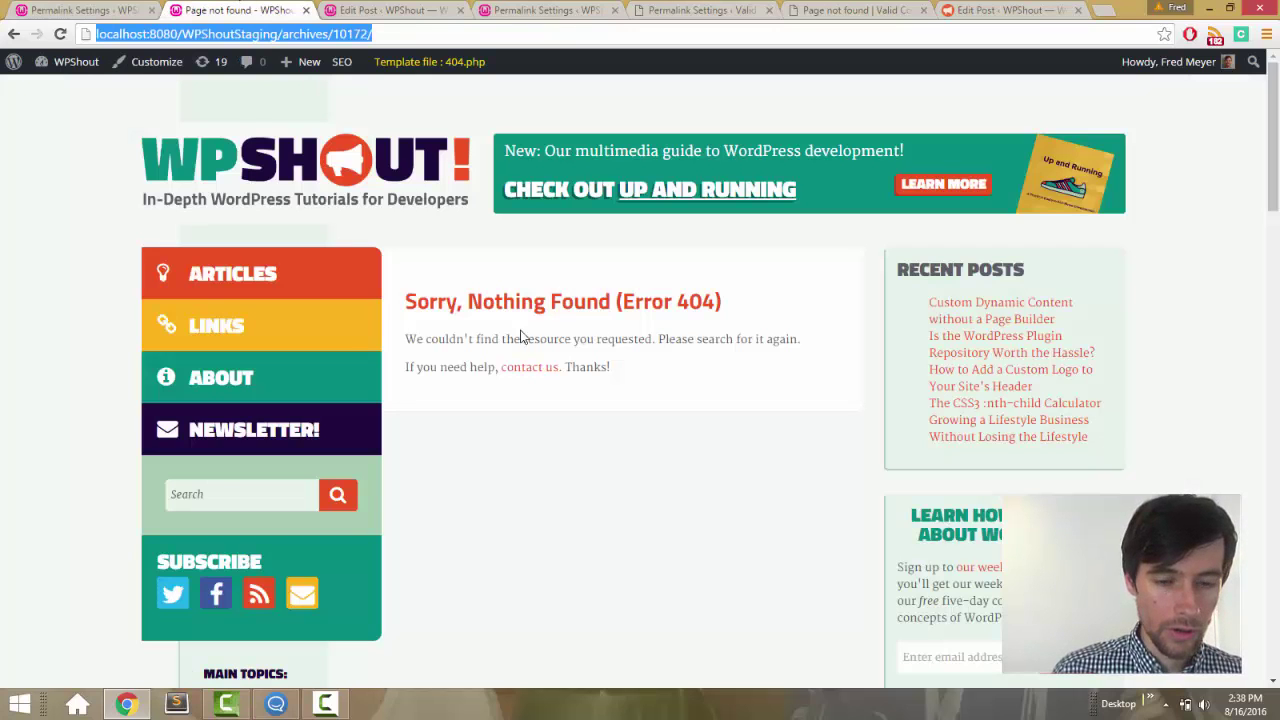
key(ctrl+shift+Tab)
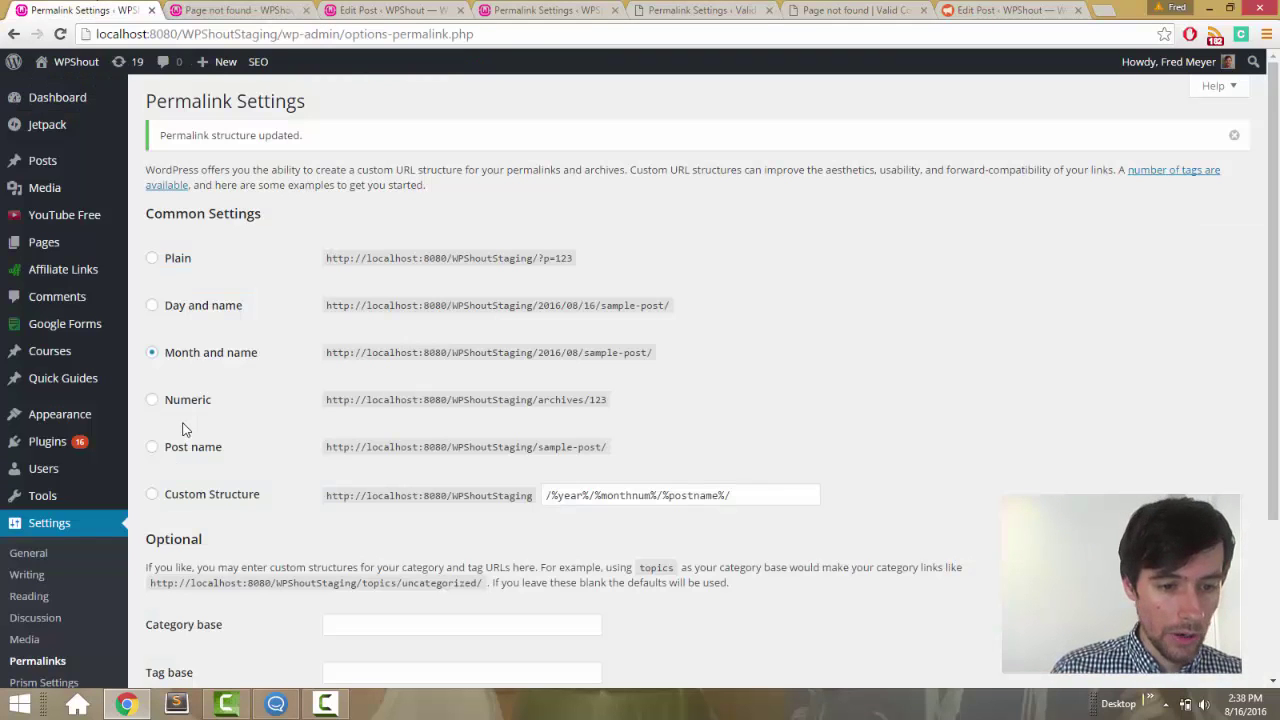
click(250, 10)
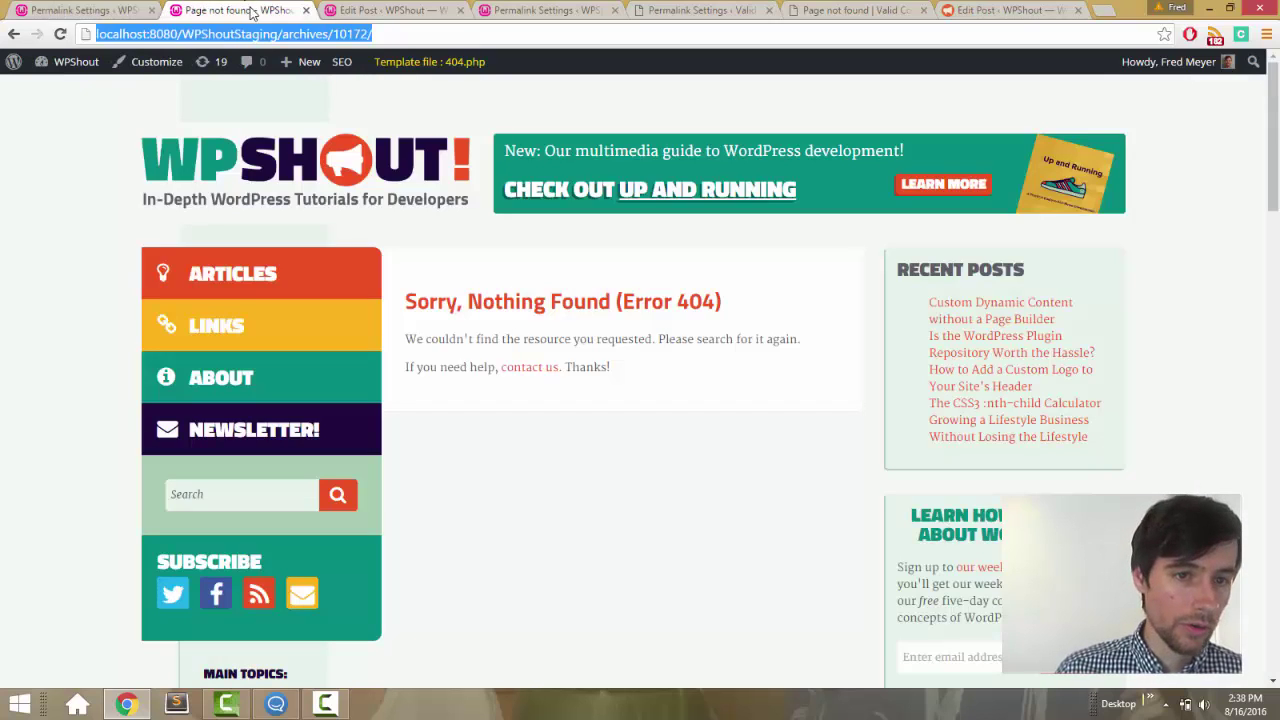
click(320, 40)
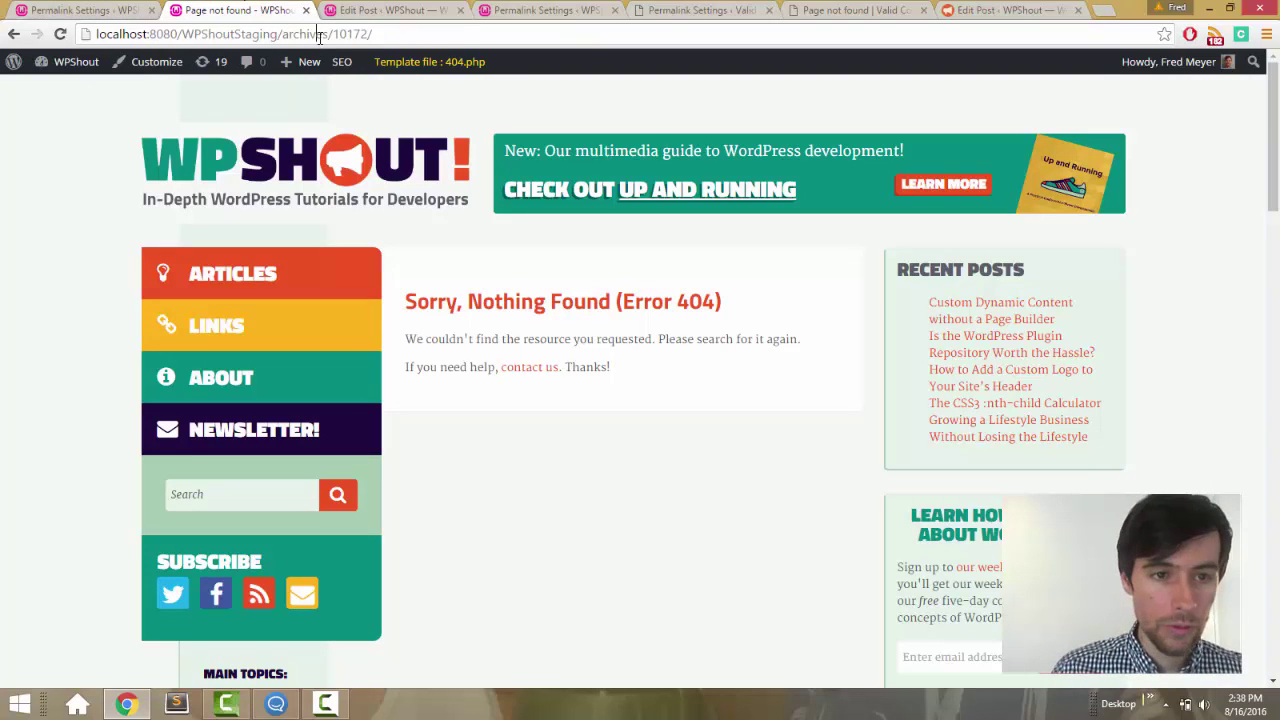
double_click(320, 34)
click(320, 36)
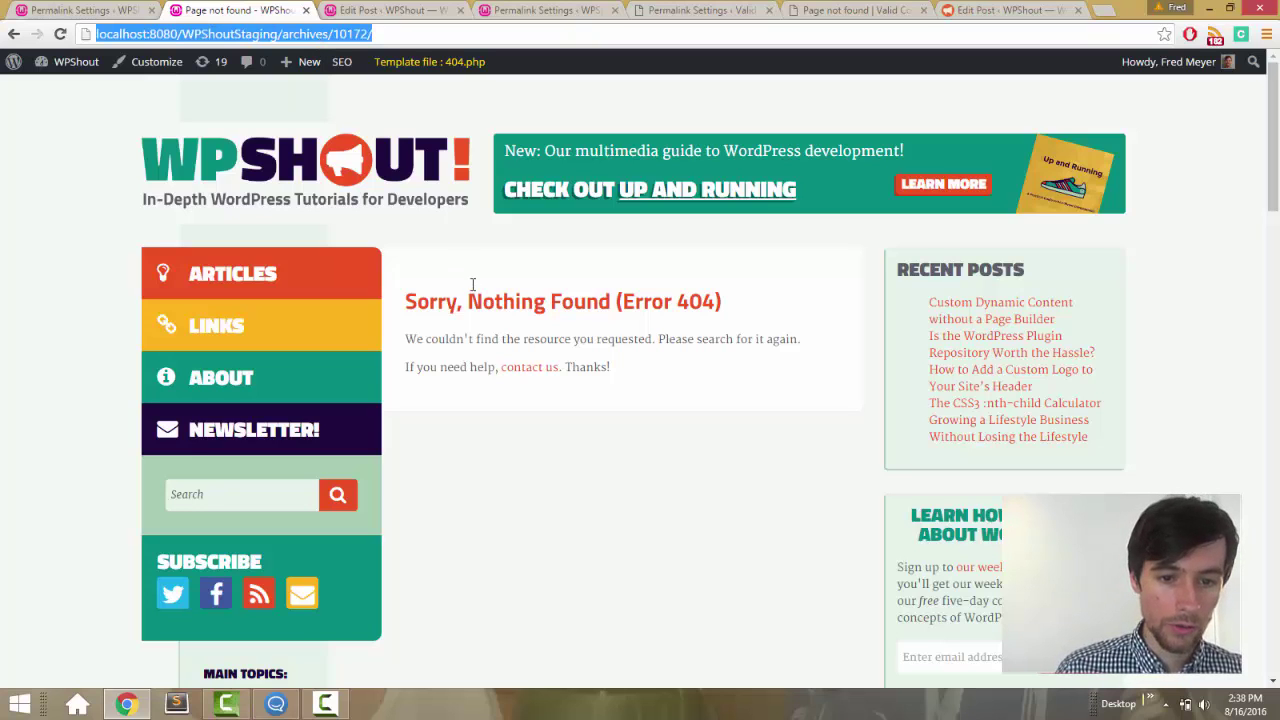
- Set the Valid Cognition site's permalink structure to Numeric and save the changes
click(688, 10)
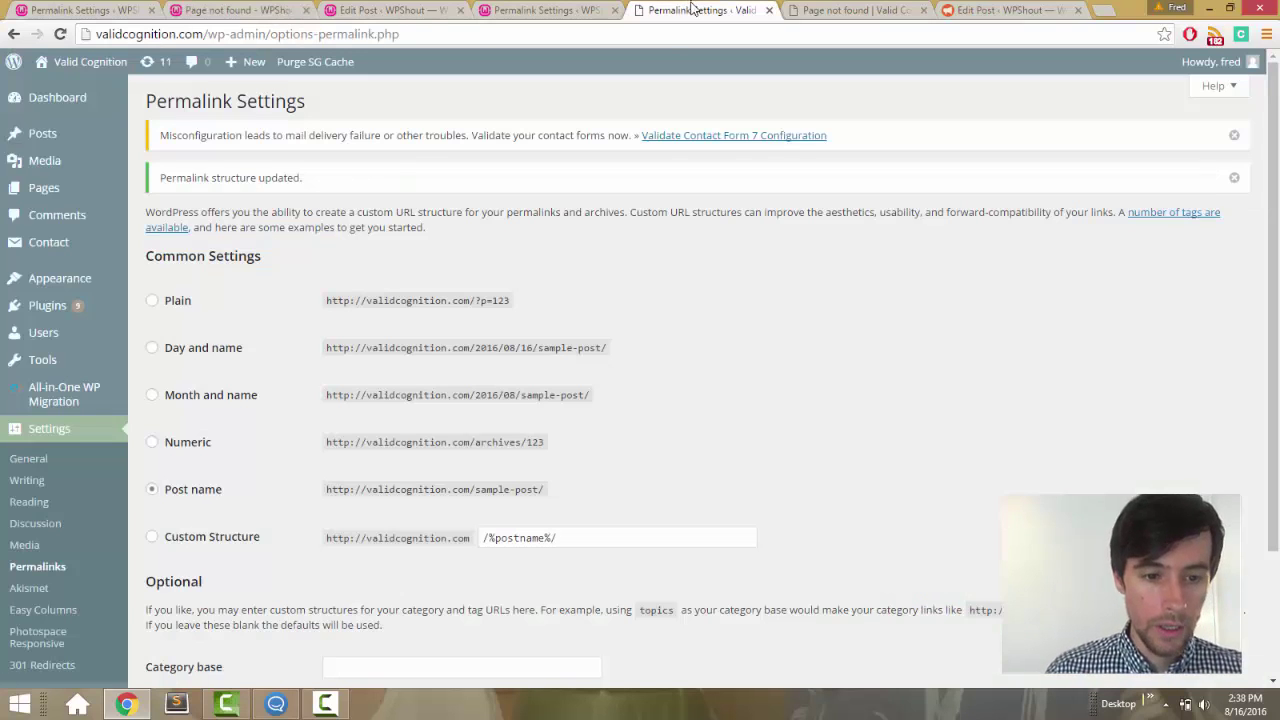
click(153, 442)
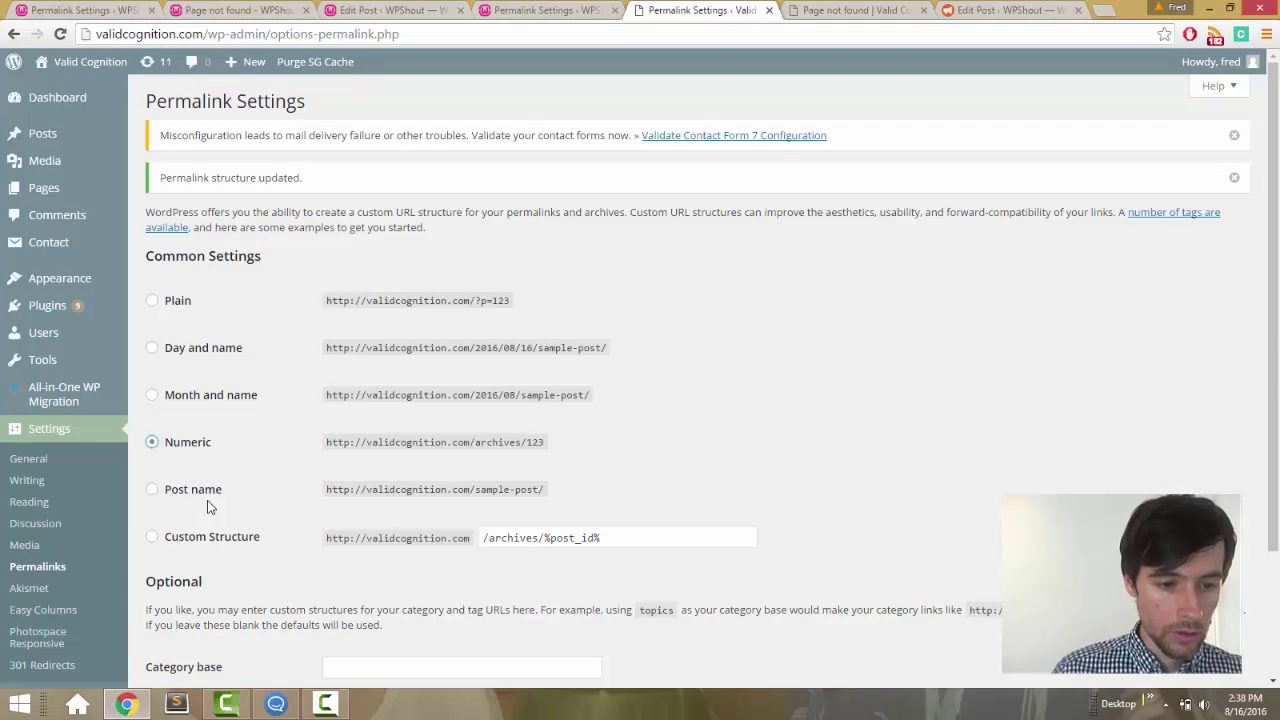
scroll(220, 505, down, 2)
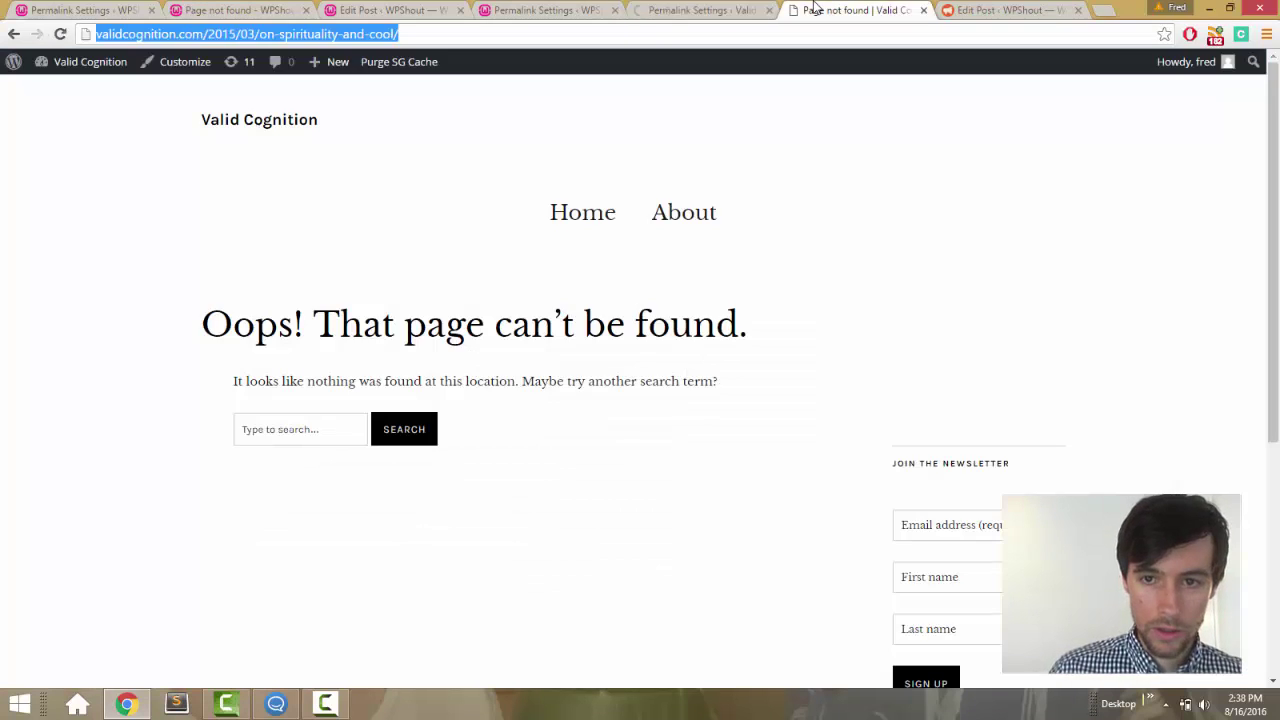
- Open the On Spirituality and Cool post from the Valid Cognition home page to check its address
click(818, 8)
click(584, 215)
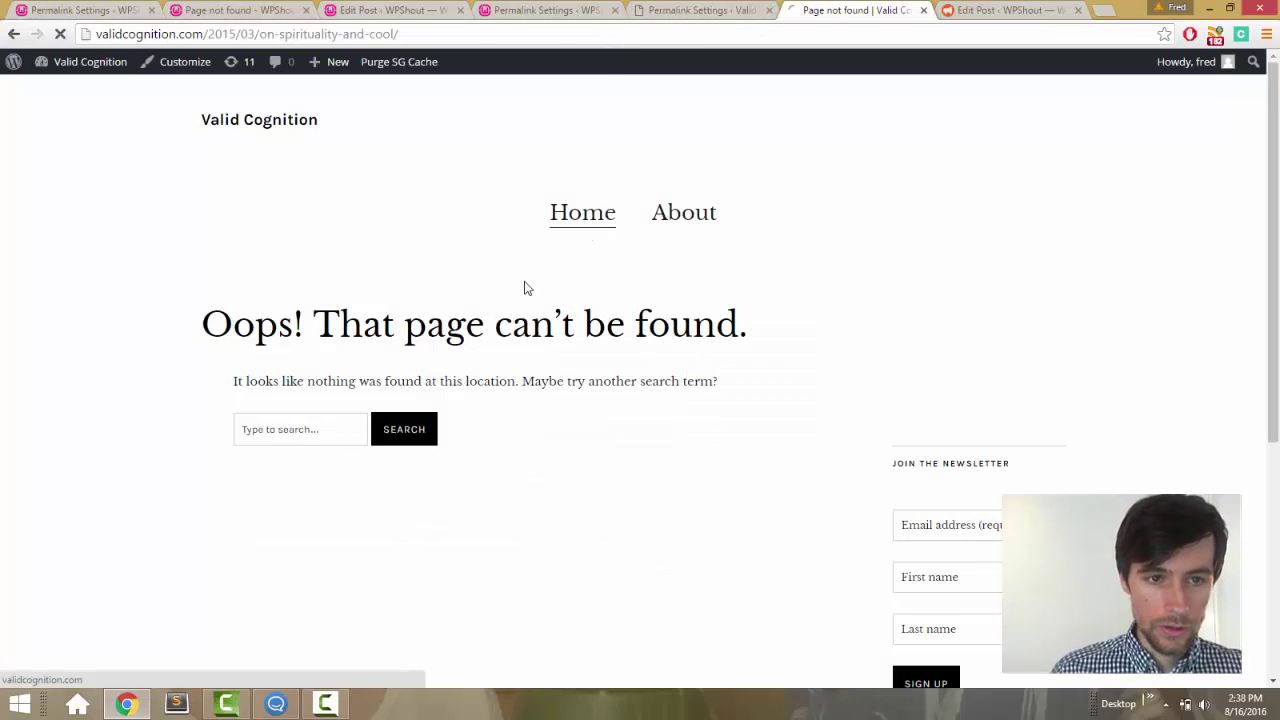
click(471, 389)
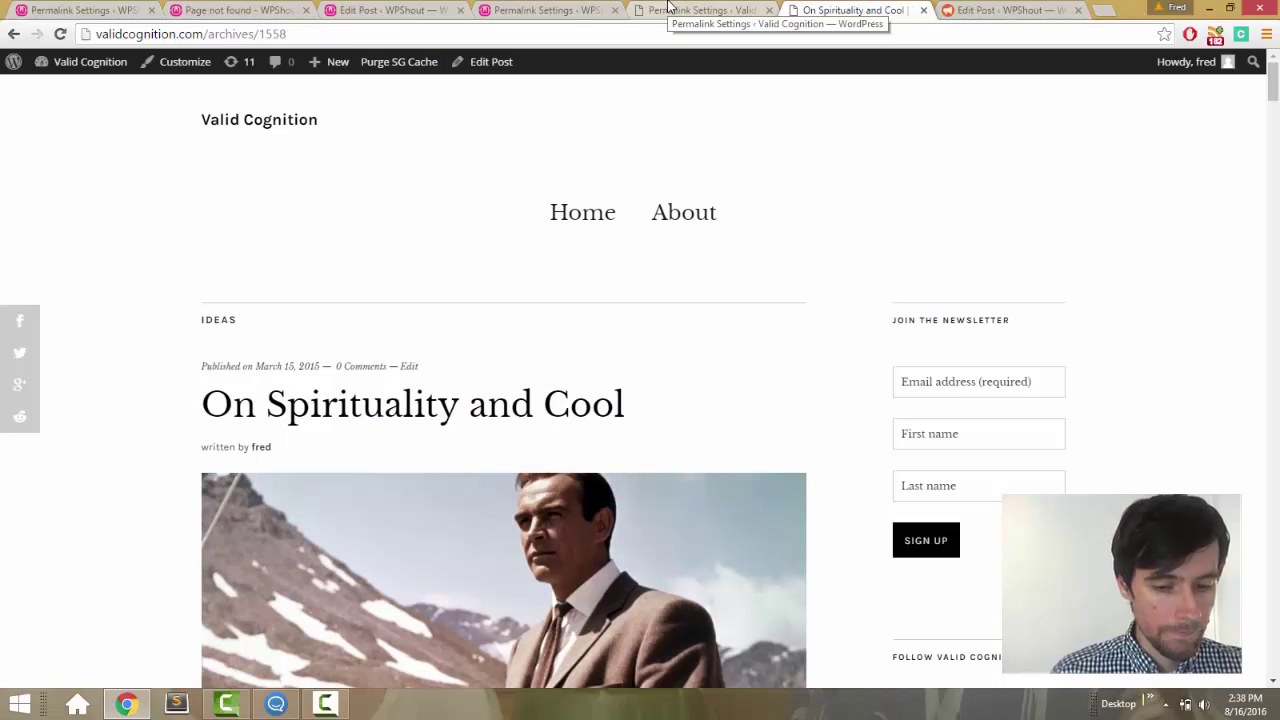
- Set the Valid Cognition site's permalink structure to Month and name and save the changes
click(700, 10)
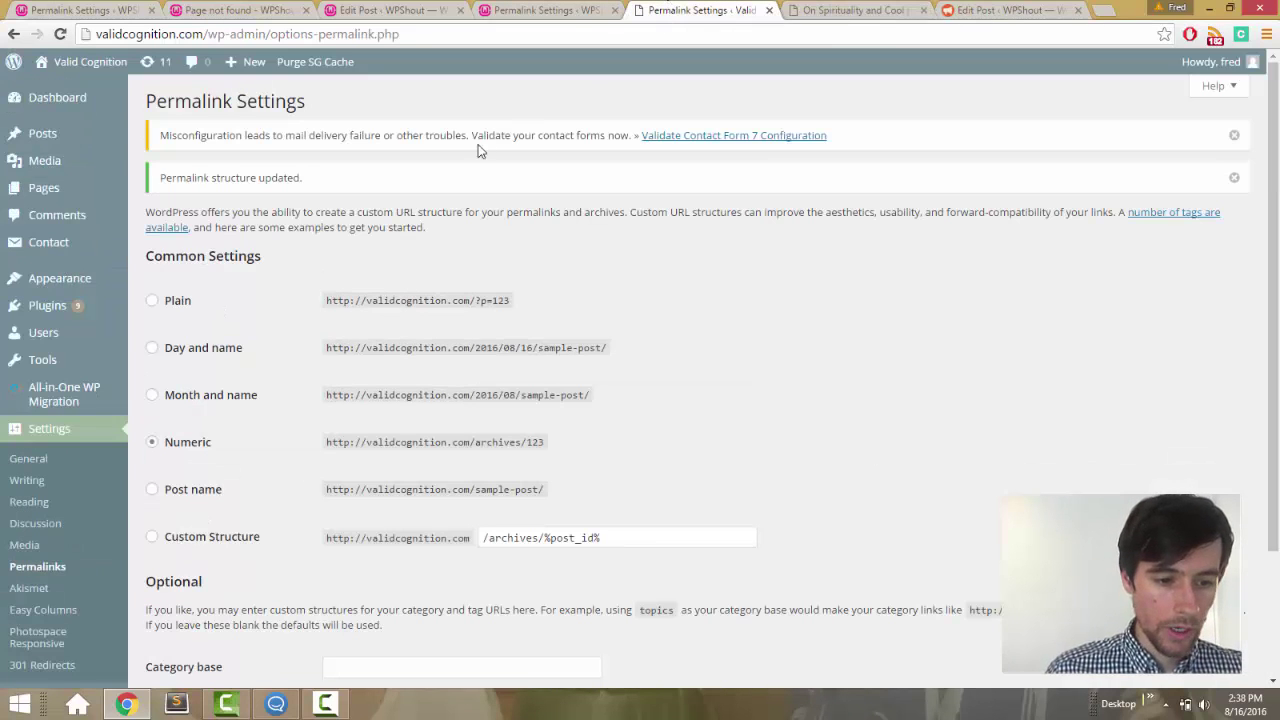
click(200, 399)
scroll(200, 399, down, 2)
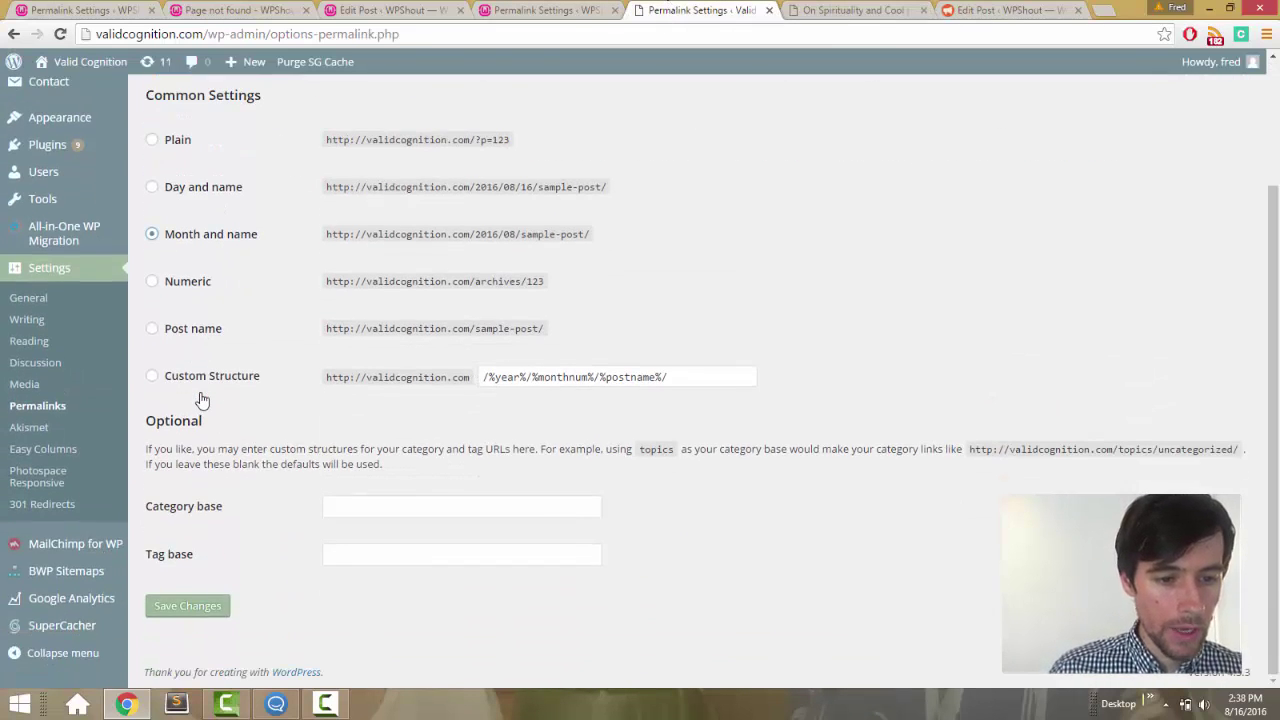
click(187, 607)
- Reload the On Spirituality and Cool post from its archives/1558 address, and return to the WPShout staging site's permalink settings
key(ctrl+Tab)
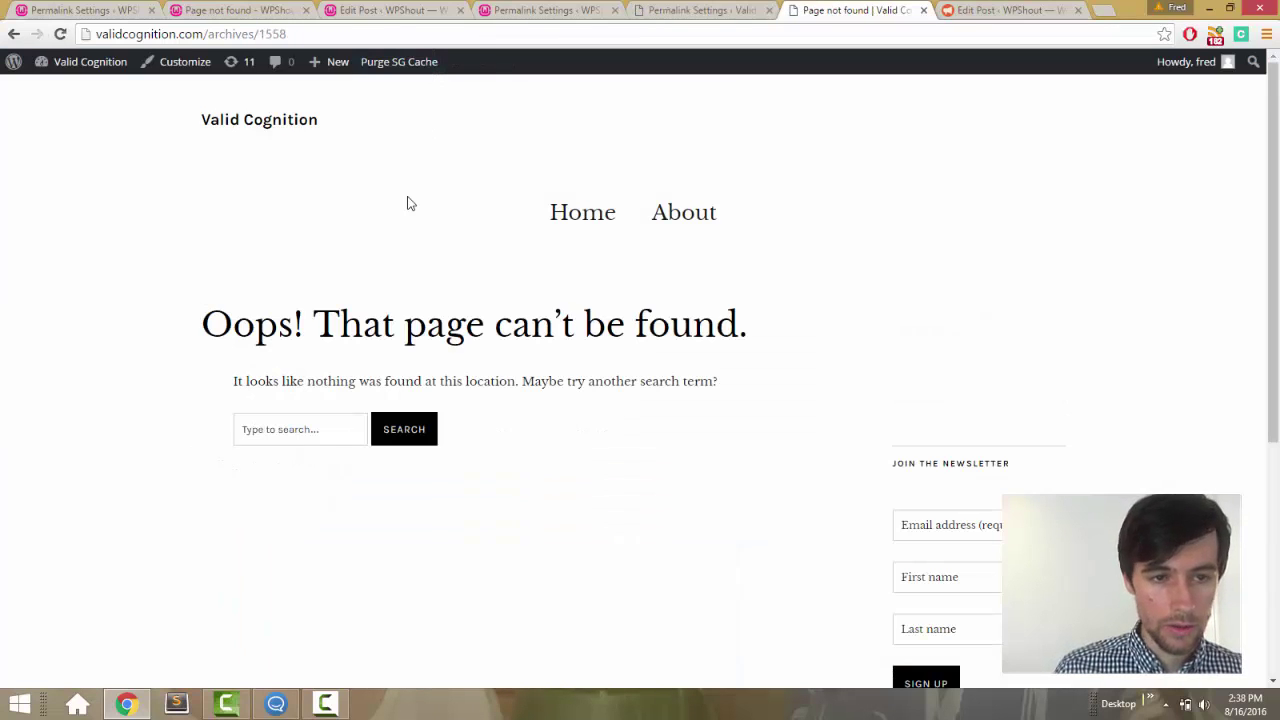
click(278, 36)
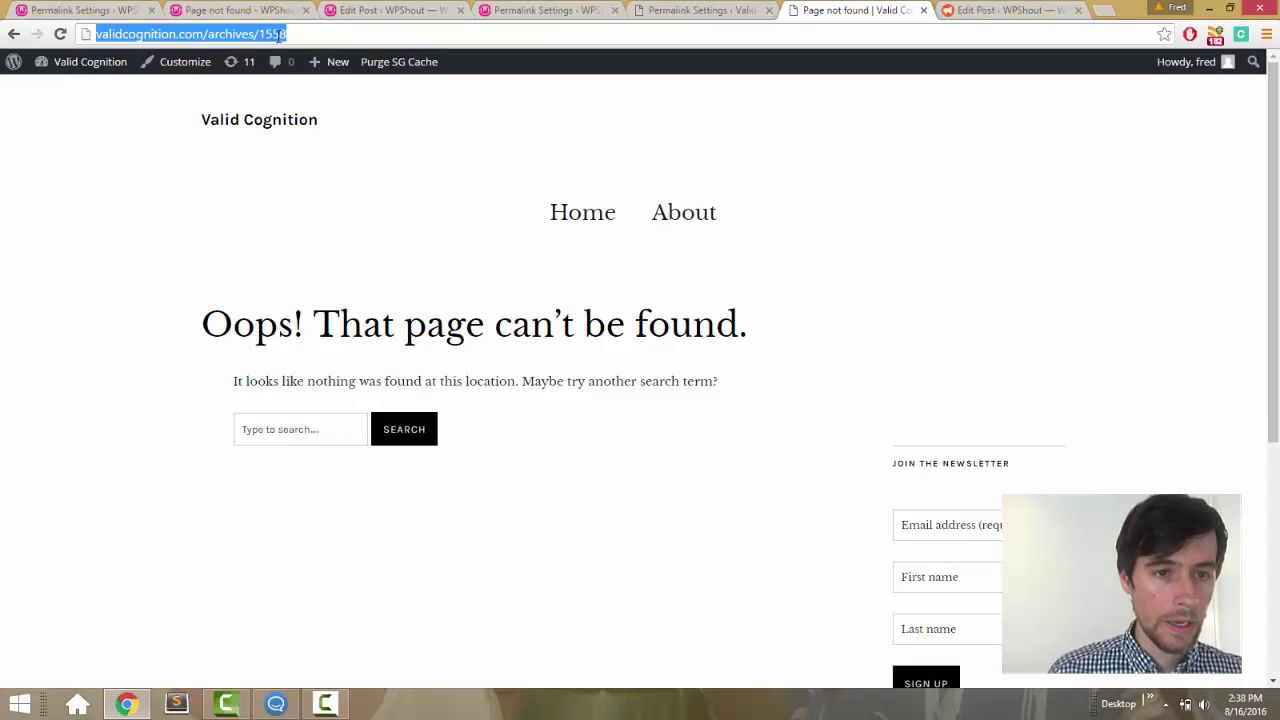
click(278, 36)
click(125, 9)
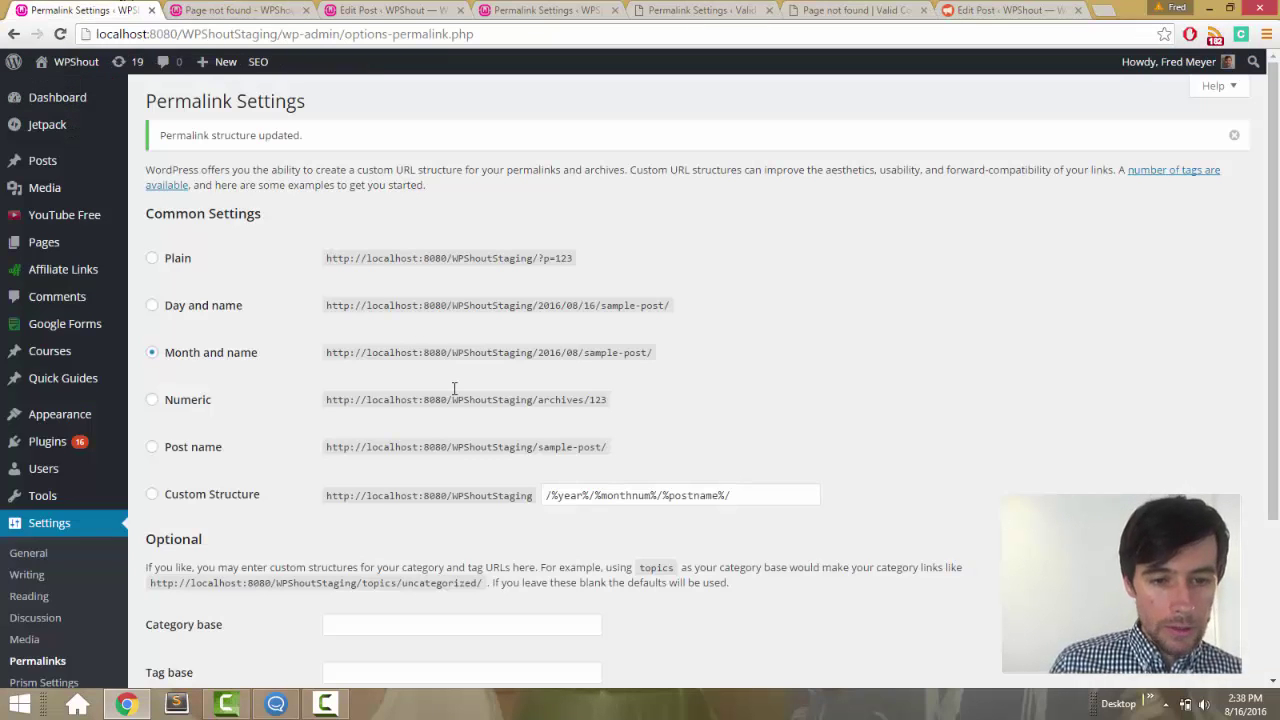